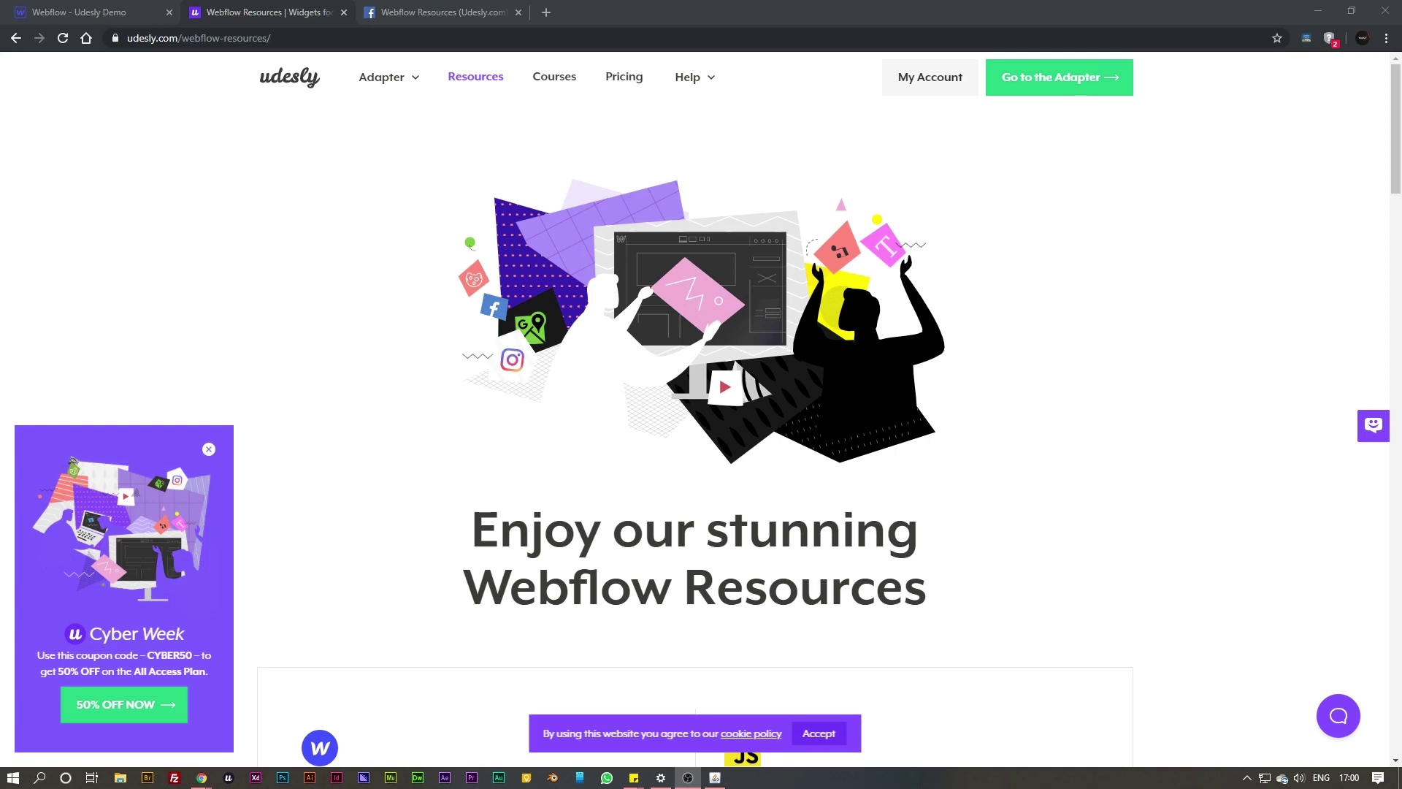
Step: Scroll down to the Ecommerce Filters resource card and open its live demo store
drag(1389, 151, 1388, 287)
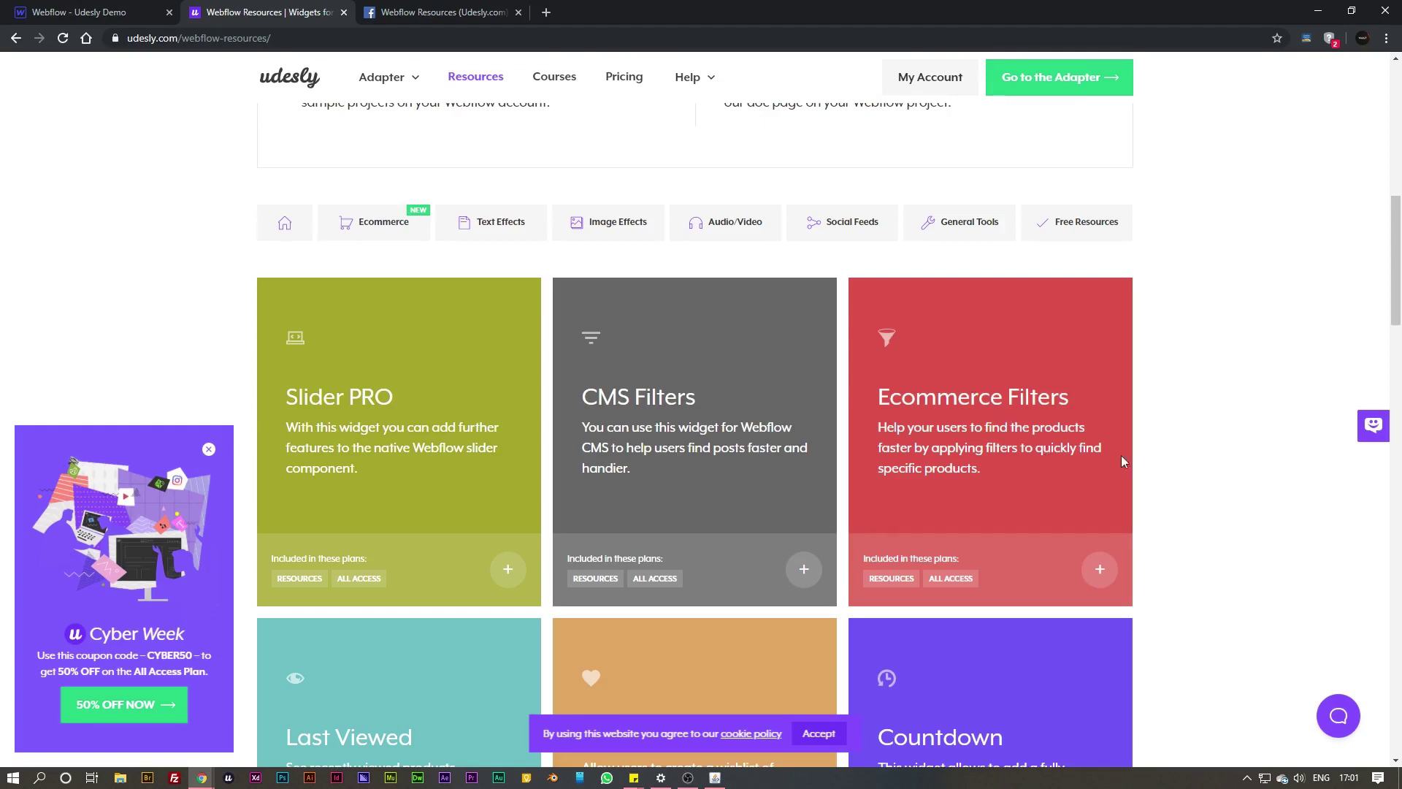
click(1100, 568)
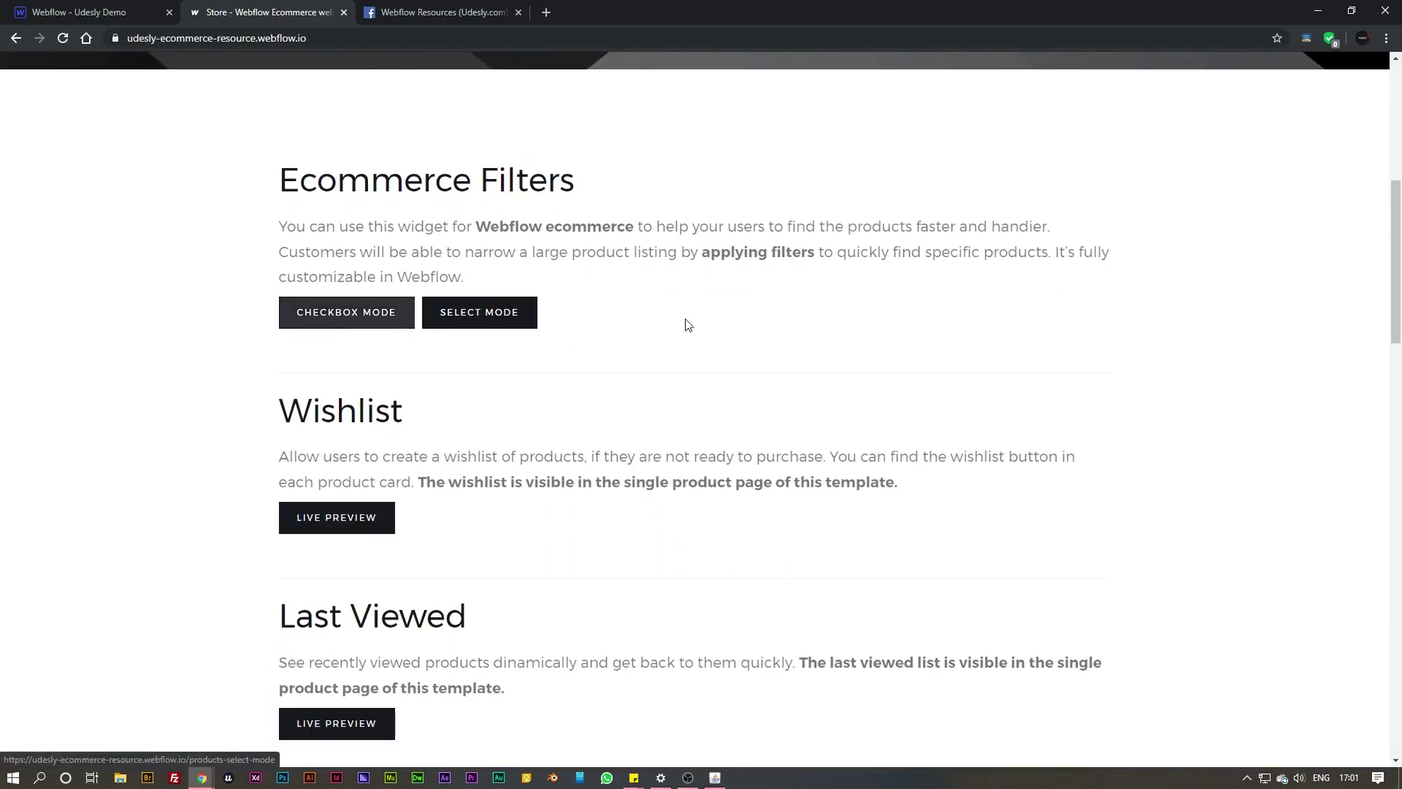
Step: Open the Last Viewed live preview on the Unbelievable product page
scroll(823, 295, down, 1)
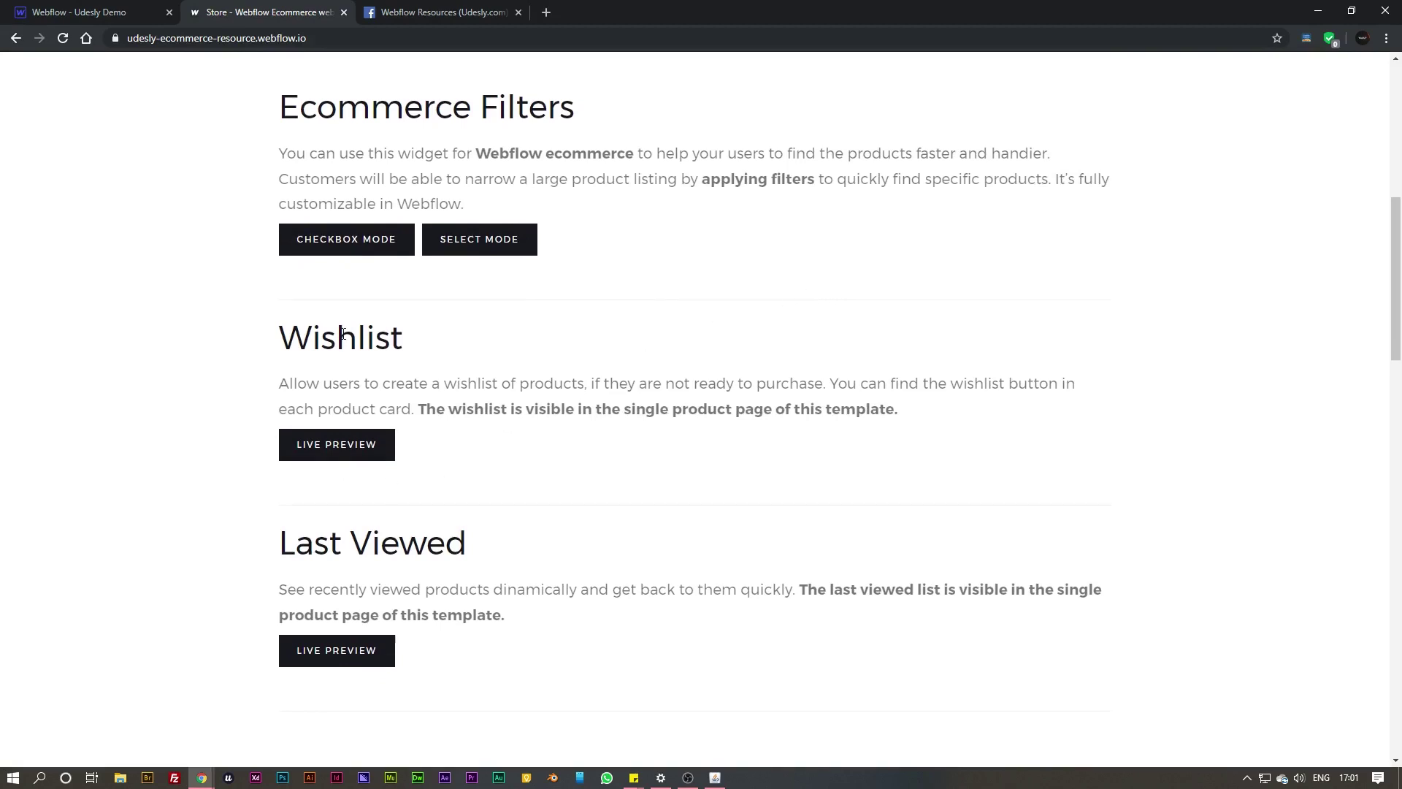
scroll(366, 438, down, 2)
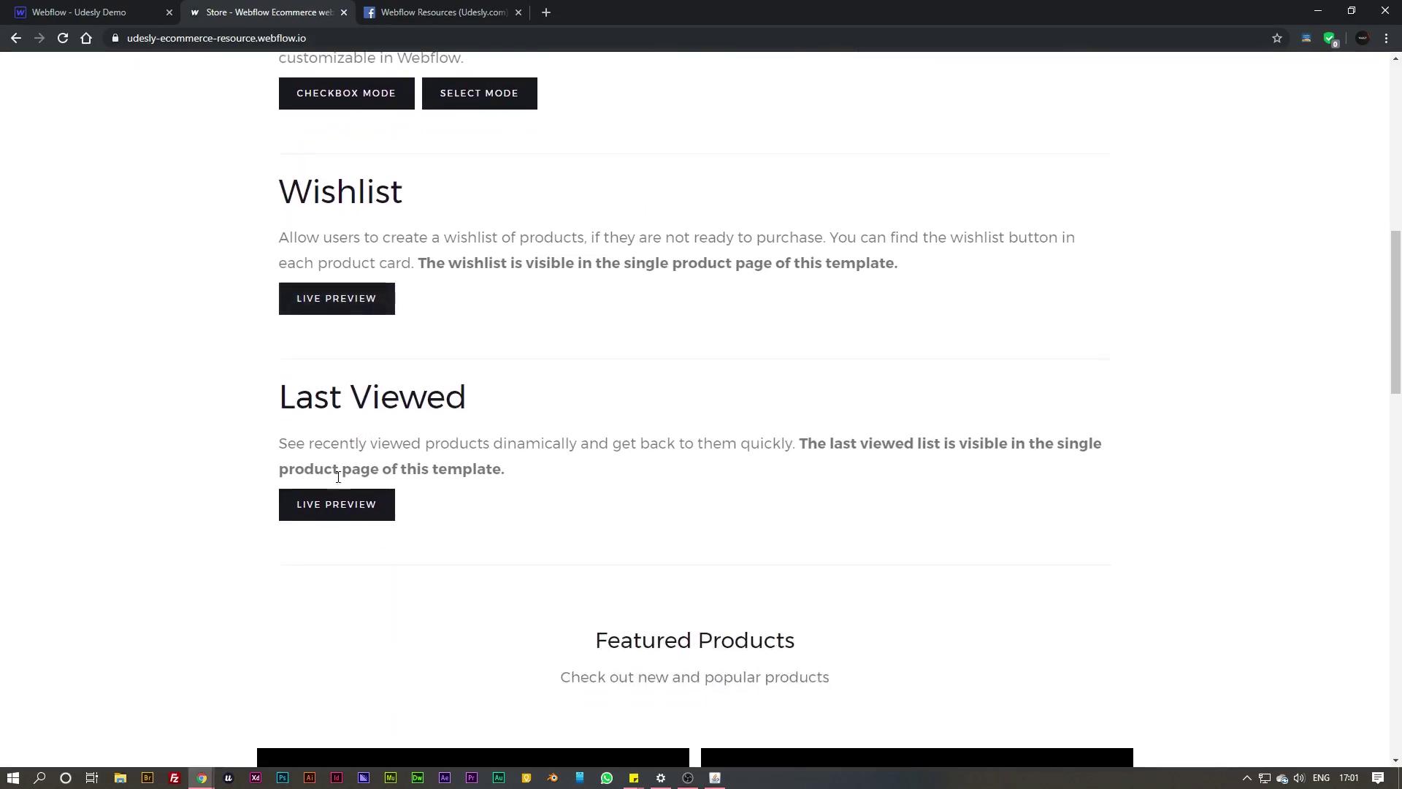
click(330, 506)
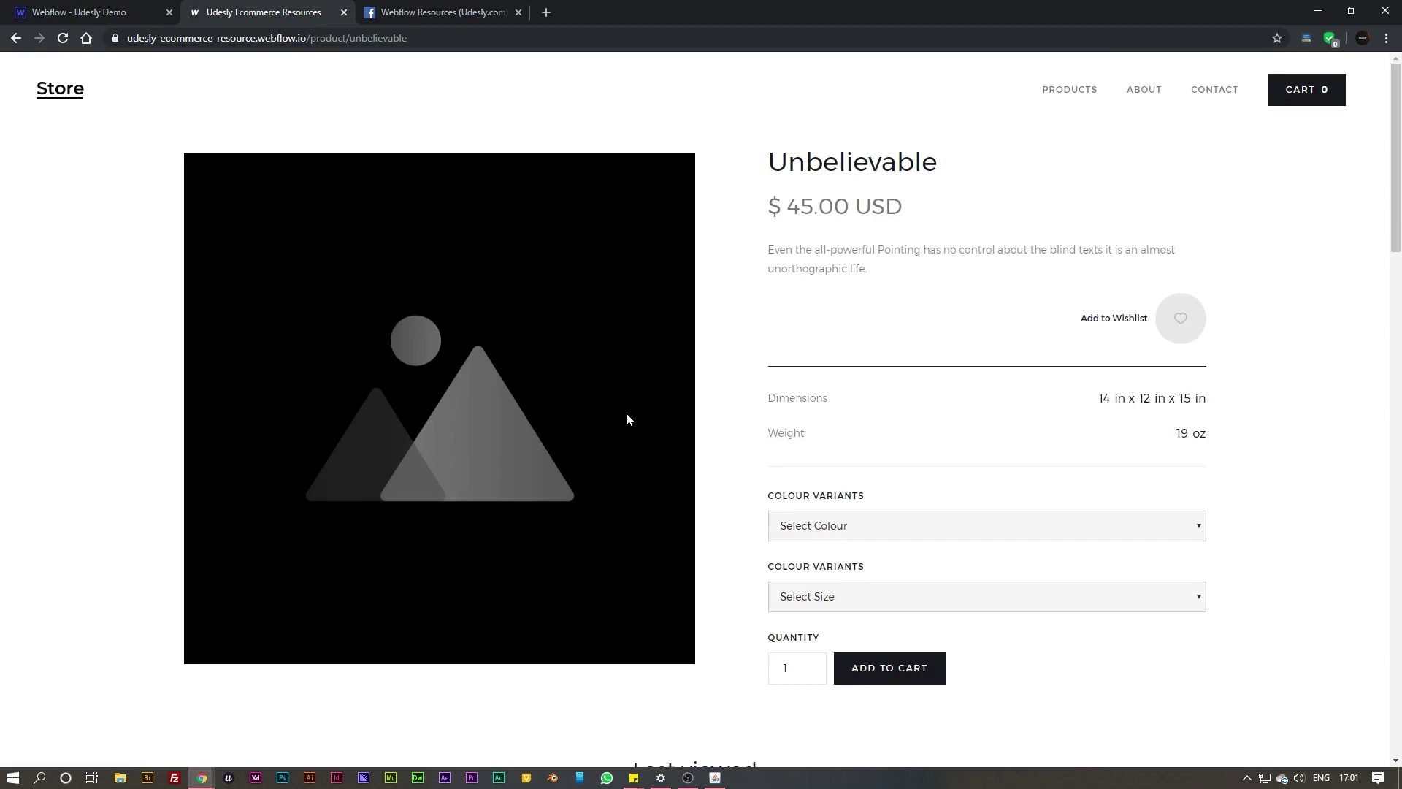
scroll(626, 419, down, 3)
scroll(633, 407, up, 3)
Step: Add Unbelievable ($45.00 USD) to the wishlist and check it in the Wishlist section
click(1179, 319)
scroll(1305, 241, down, 8)
scroll(1303, 238, down, 9)
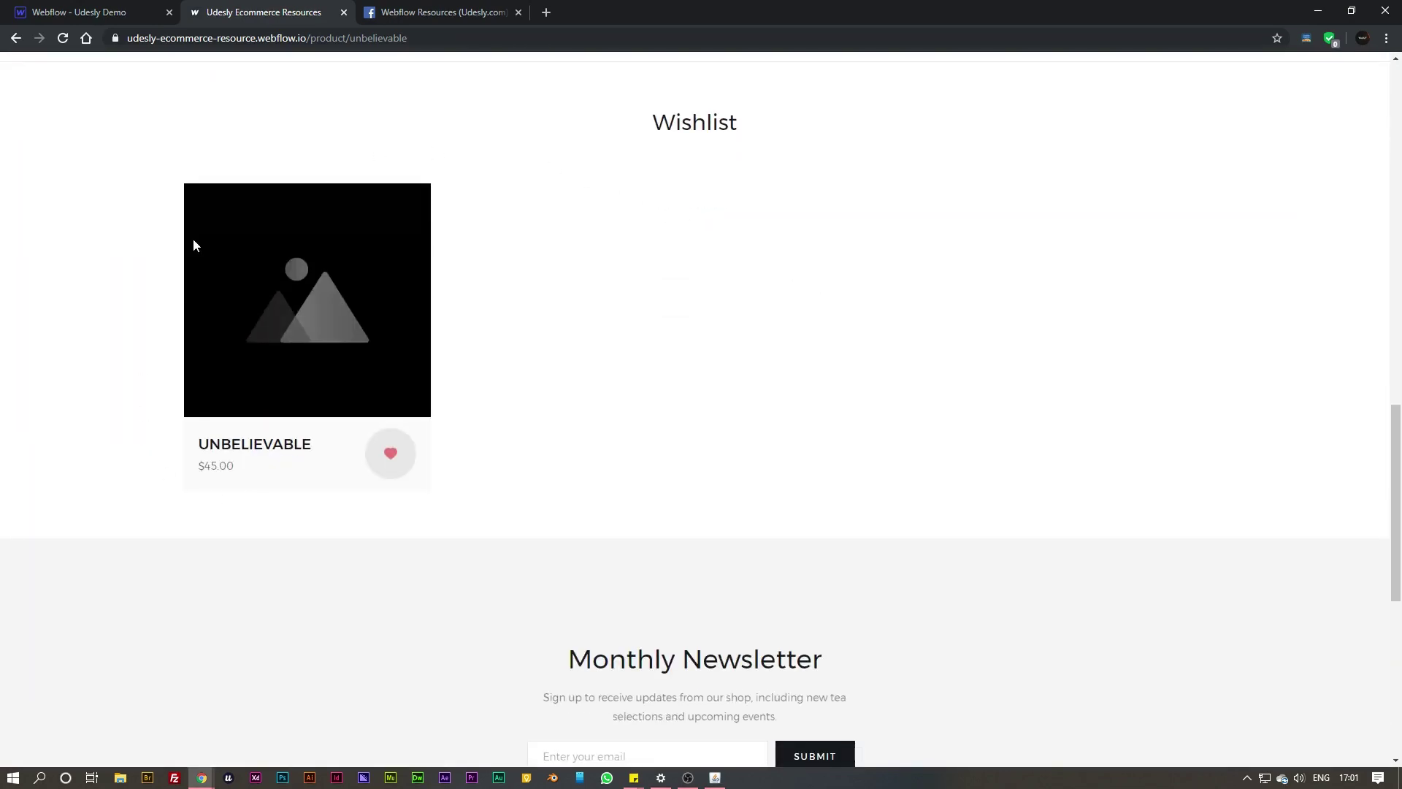
scroll(813, 458, up, 1)
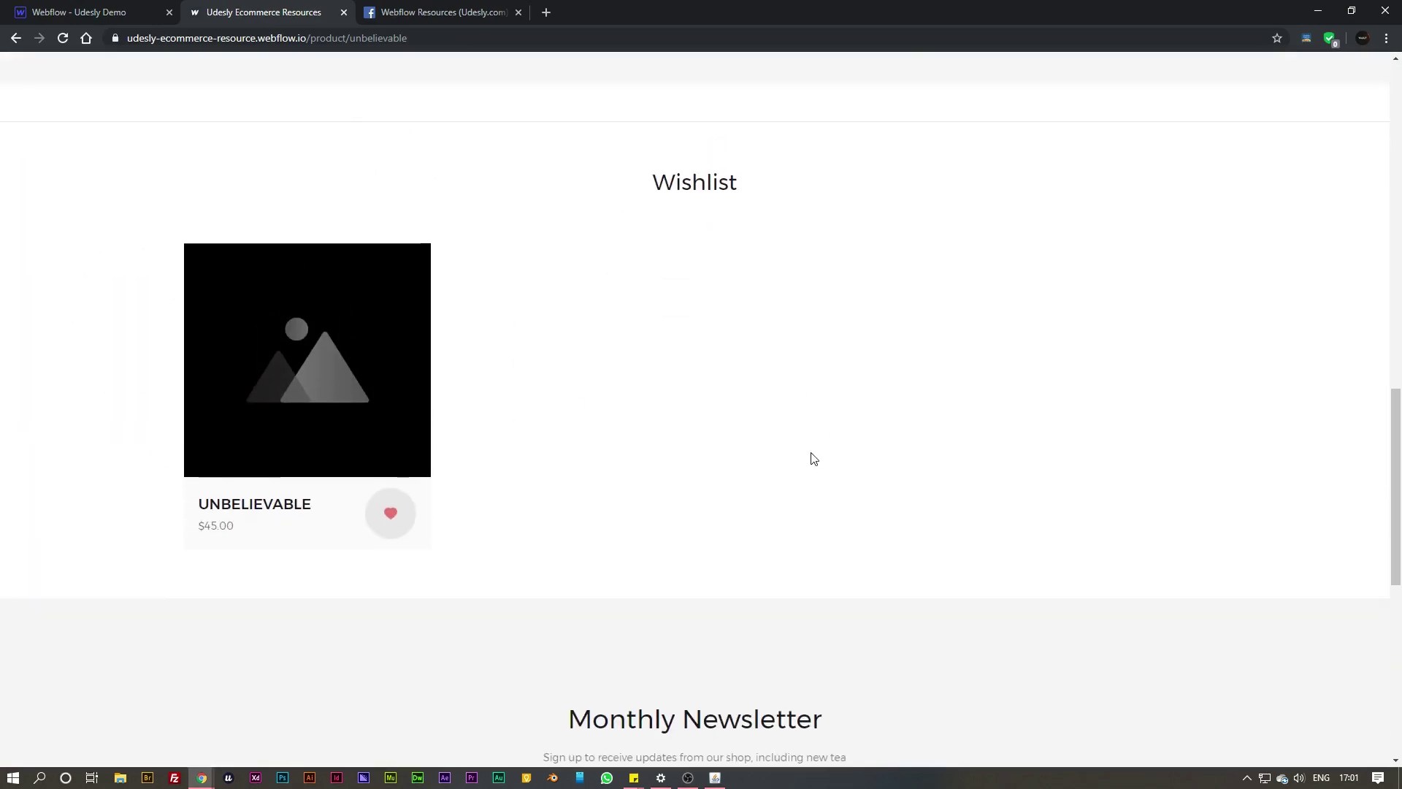
scroll(814, 458, up, 1)
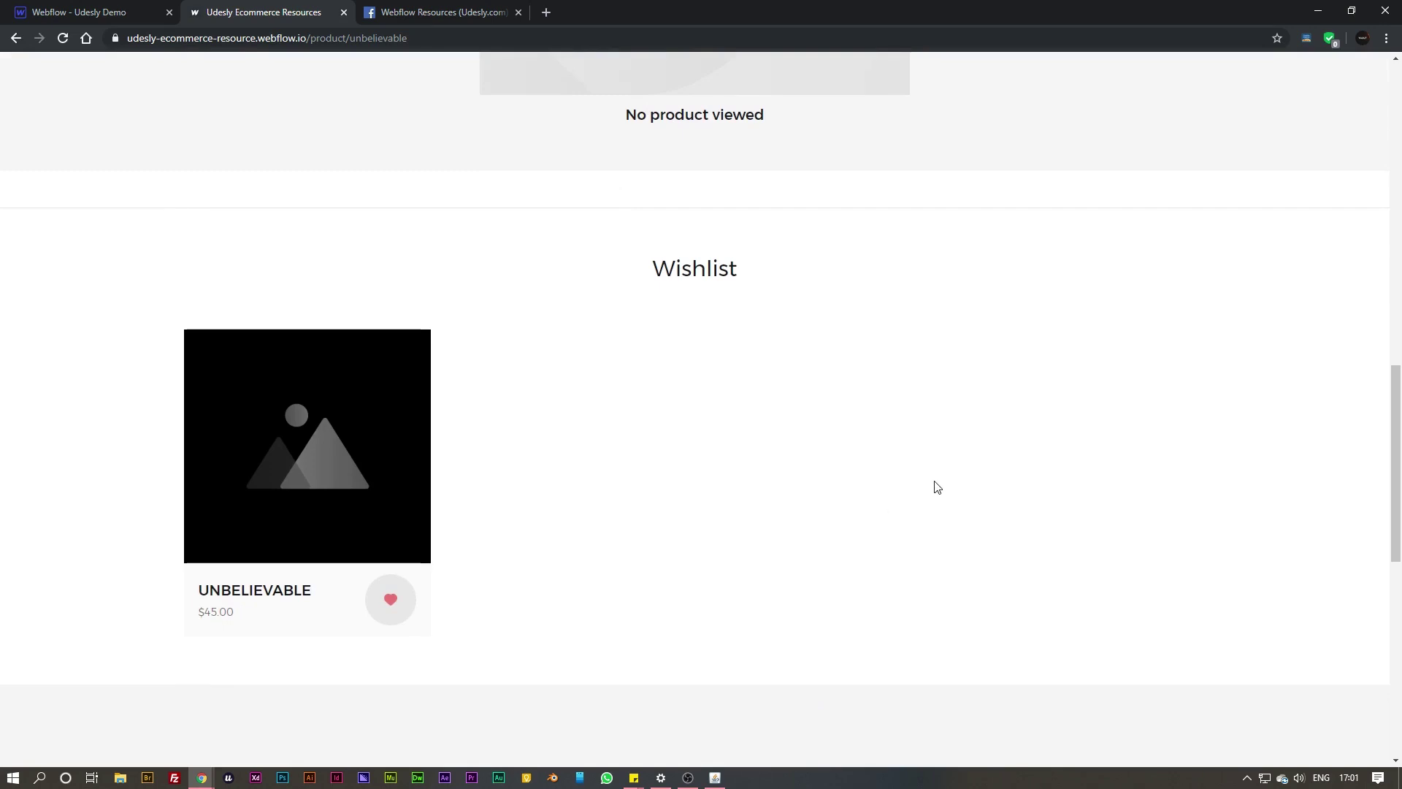
scroll(937, 487, up, 10)
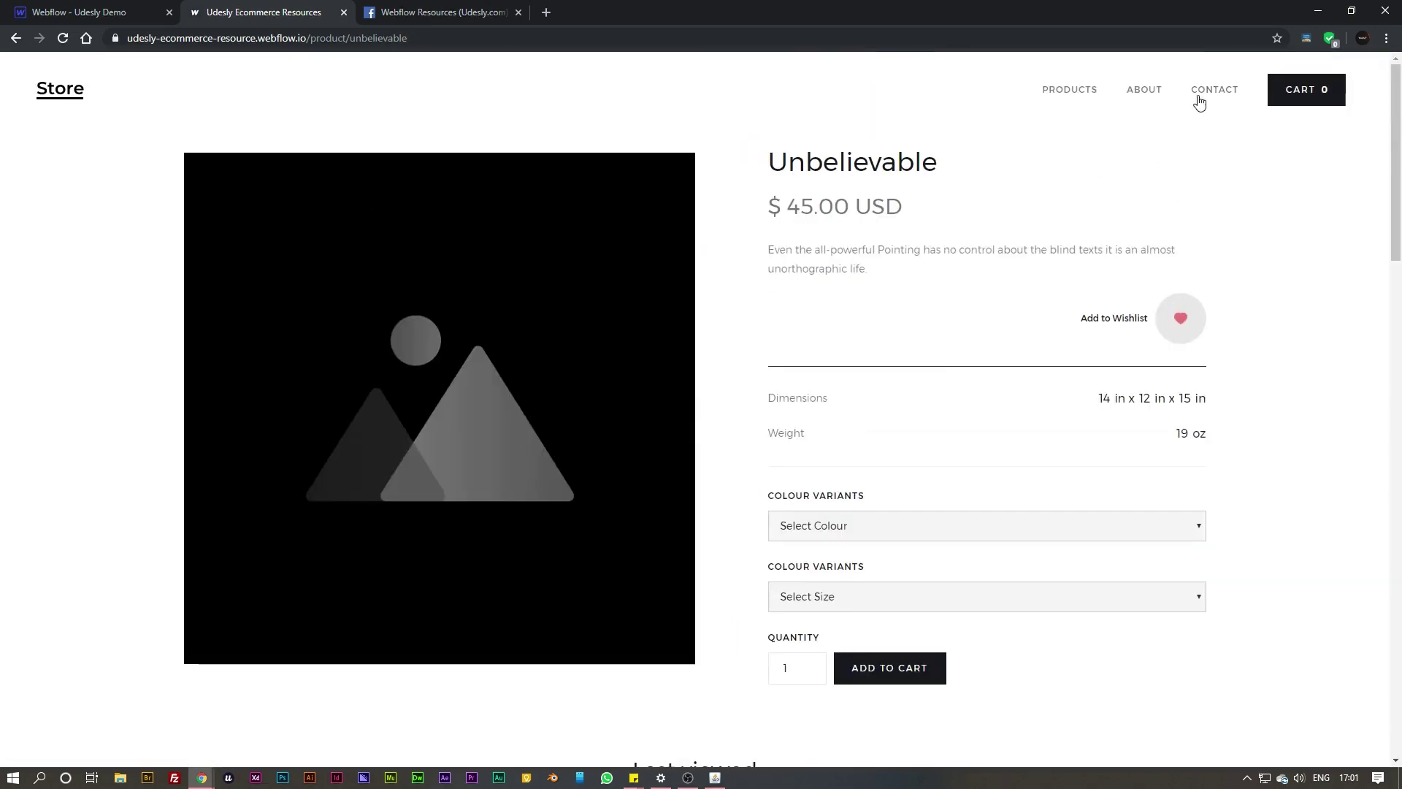
Step: Go to the Products listing, view the Plainness product, then come back to Products
click(1068, 95)
scroll(696, 372, down, 5)
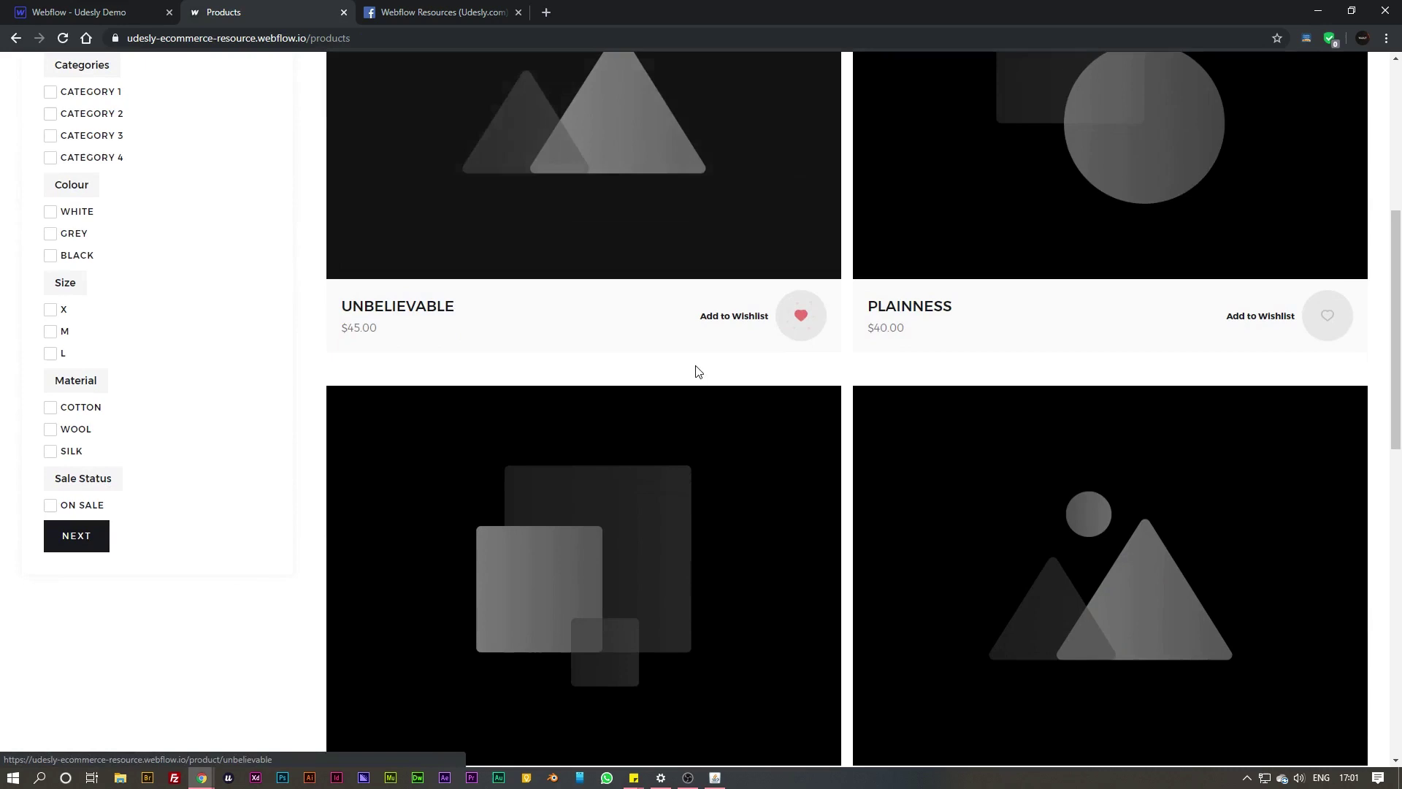
click(1018, 215)
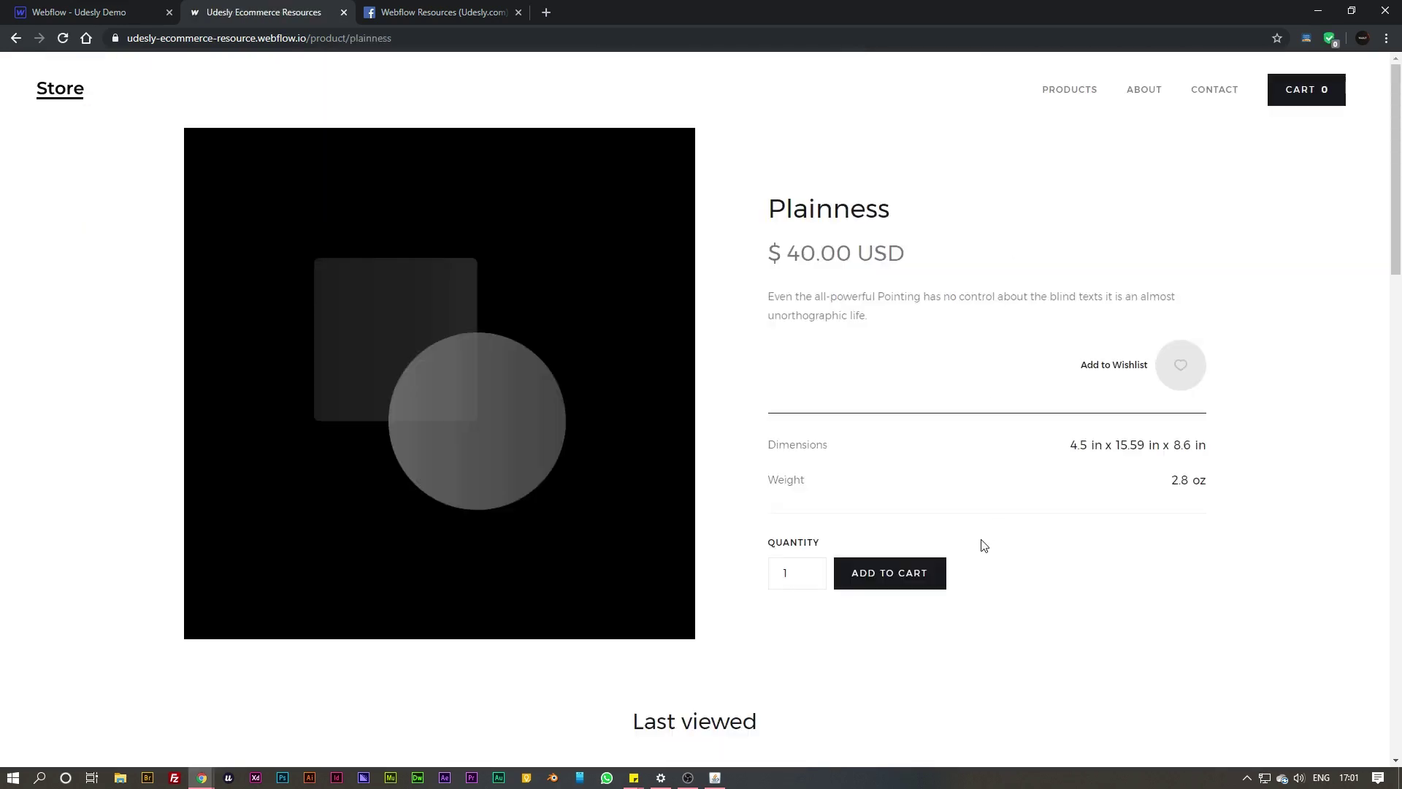
scroll(983, 546, down, 5)
scroll(984, 546, down, 1)
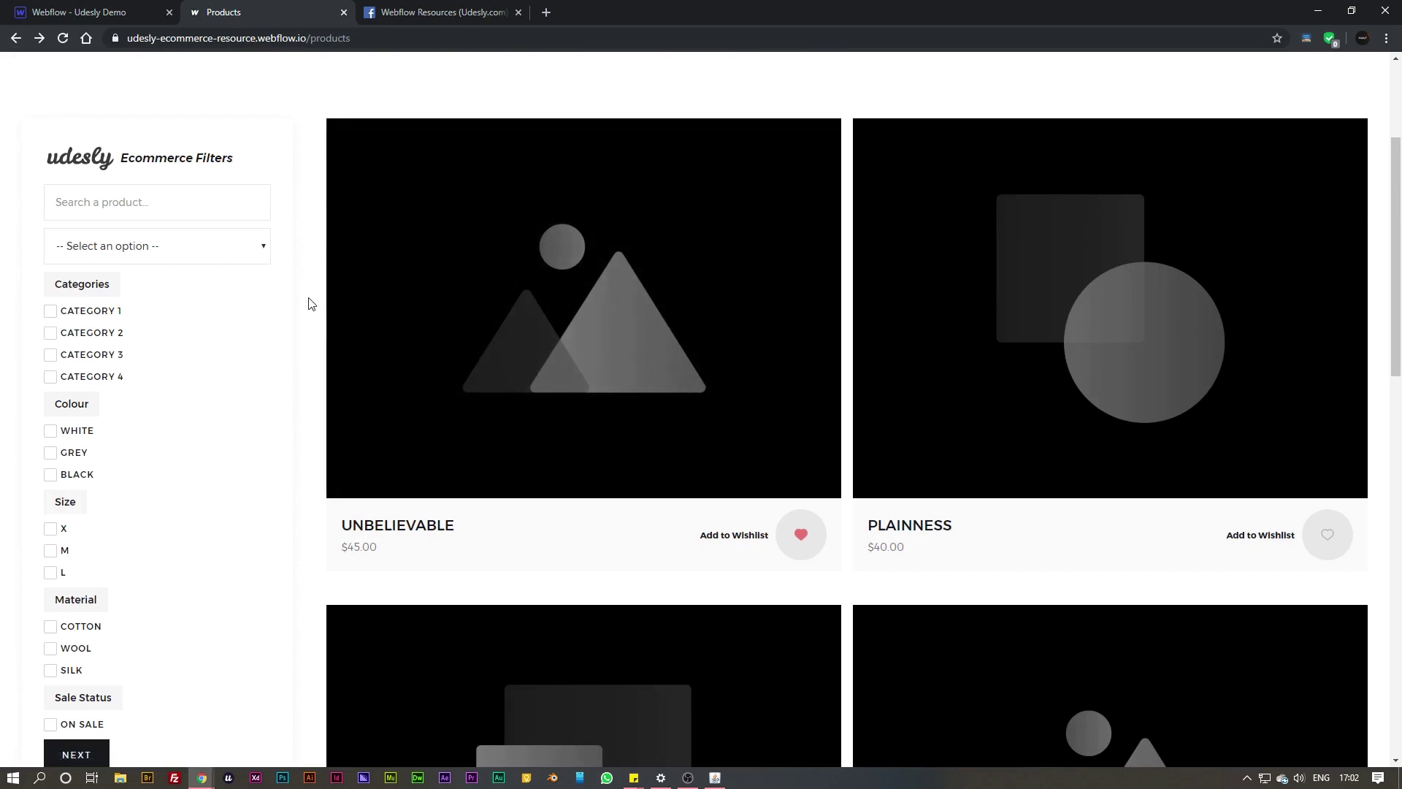
Step: Apply and clear the Category 1, White, size X and Category 2 filters one at a time
click(50, 311)
click(49, 312)
click(50, 431)
click(50, 431)
click(49, 532)
click(51, 534)
click(50, 333)
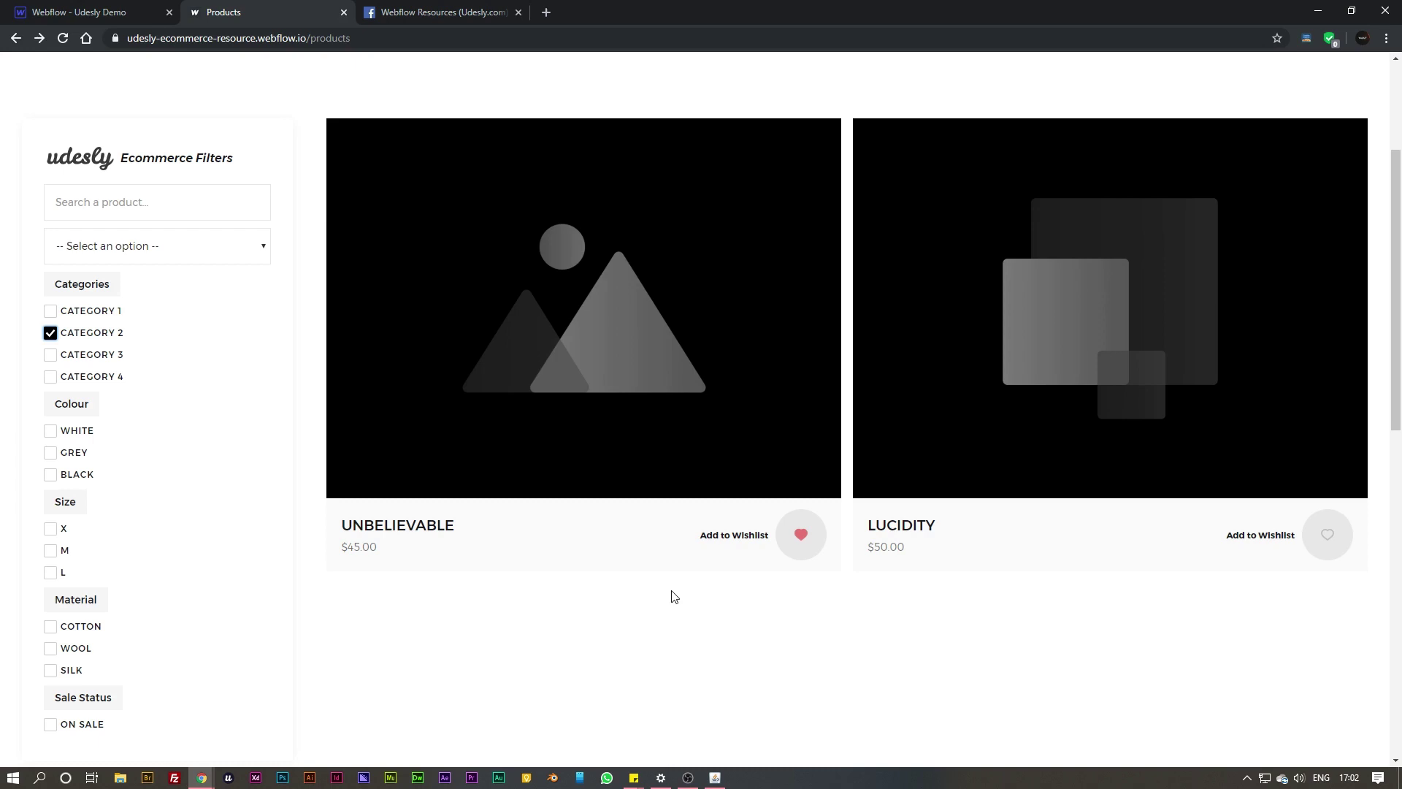
scroll(849, 485, down, 5)
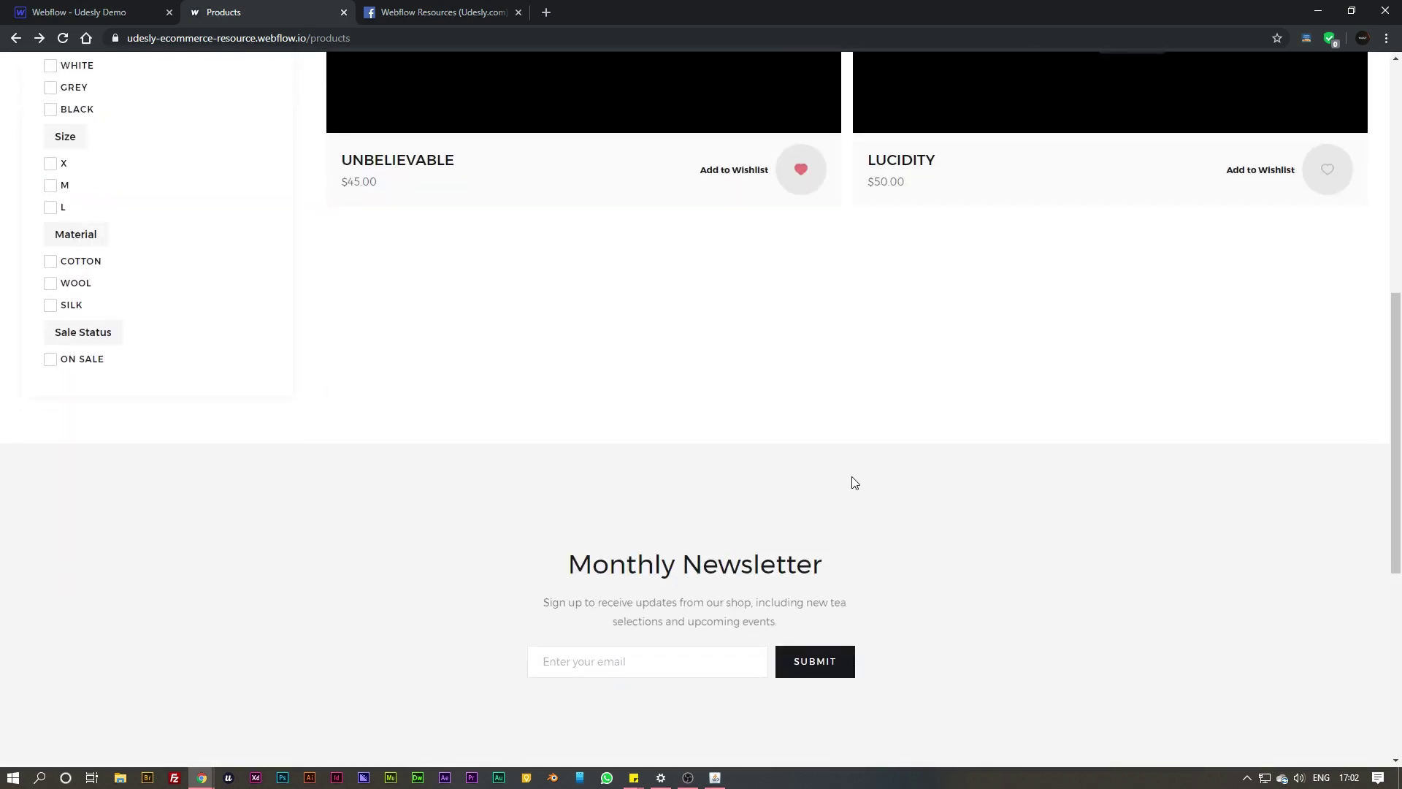
scroll(886, 479, up, 4)
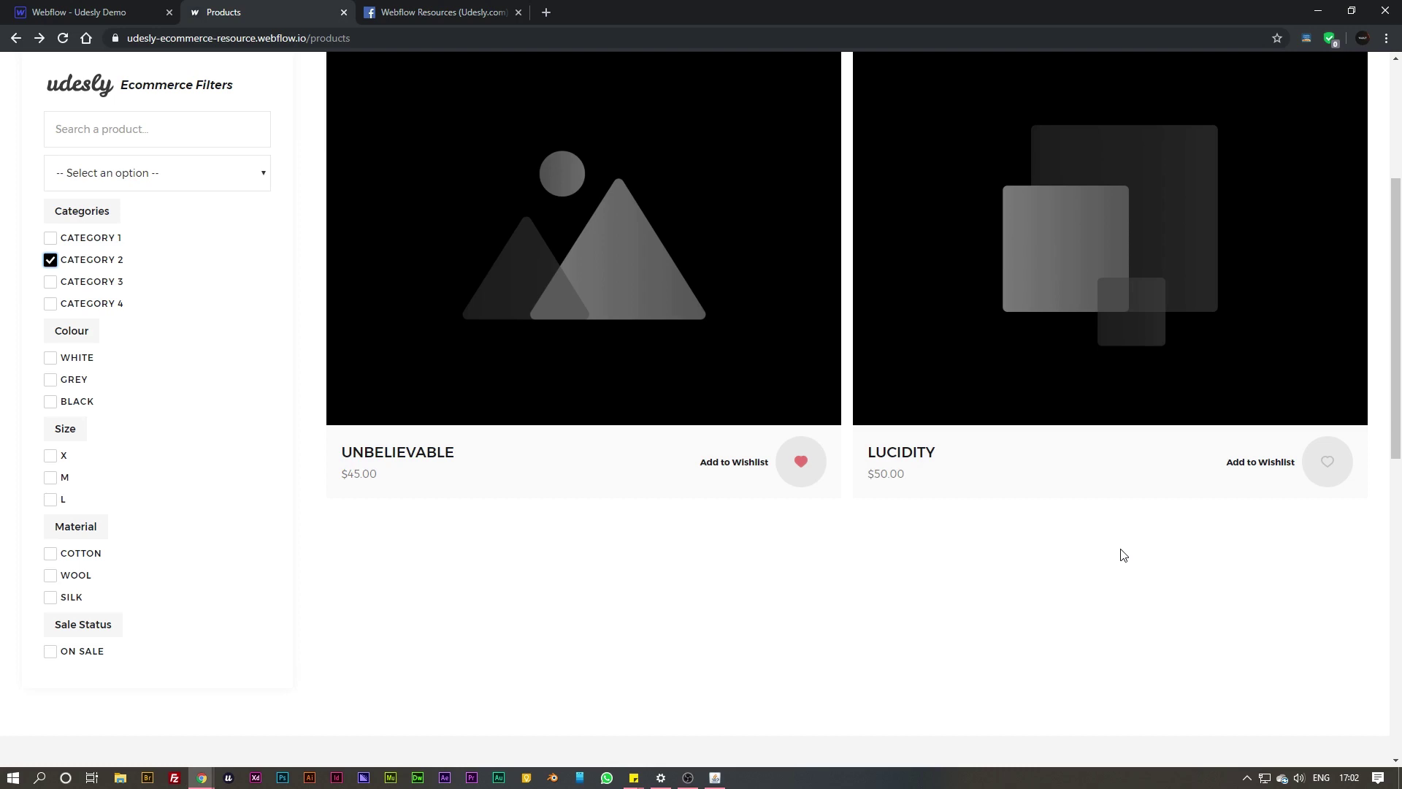
click(94, 262)
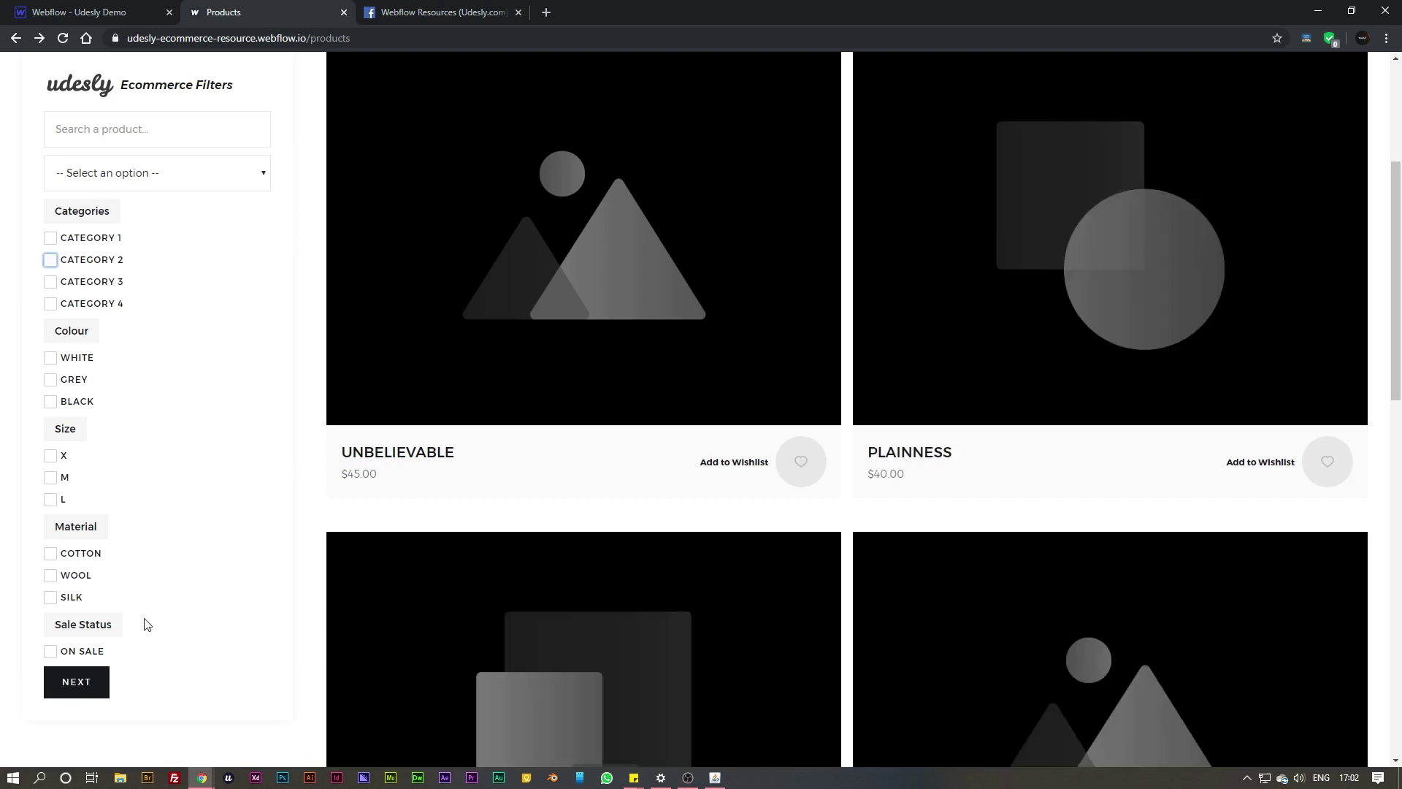
Step: Page through the product listing with Next and Previous, ending on page 2
click(101, 700)
scroll(144, 617, down, 1)
click(135, 614)
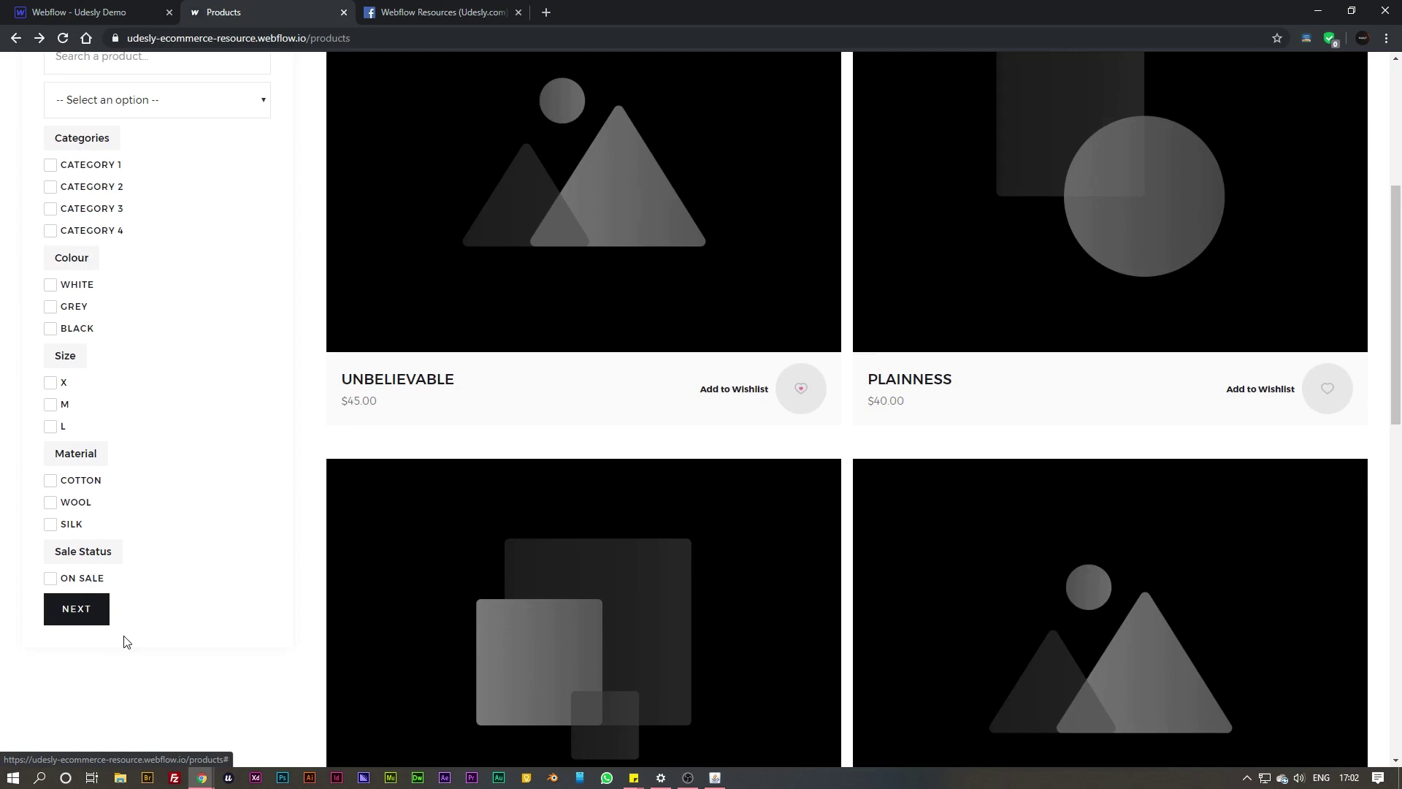
click(94, 612)
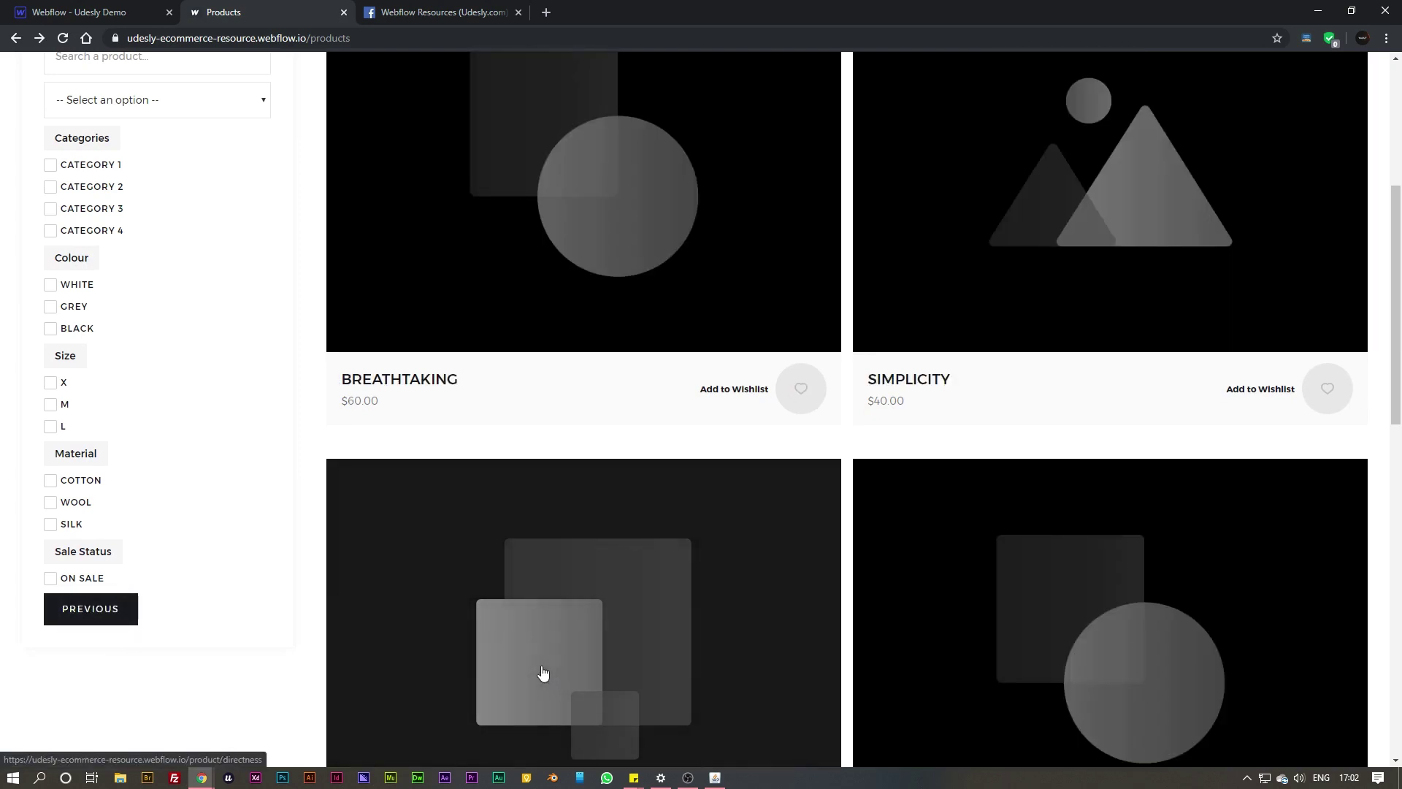
scroll(677, 369, up, 5)
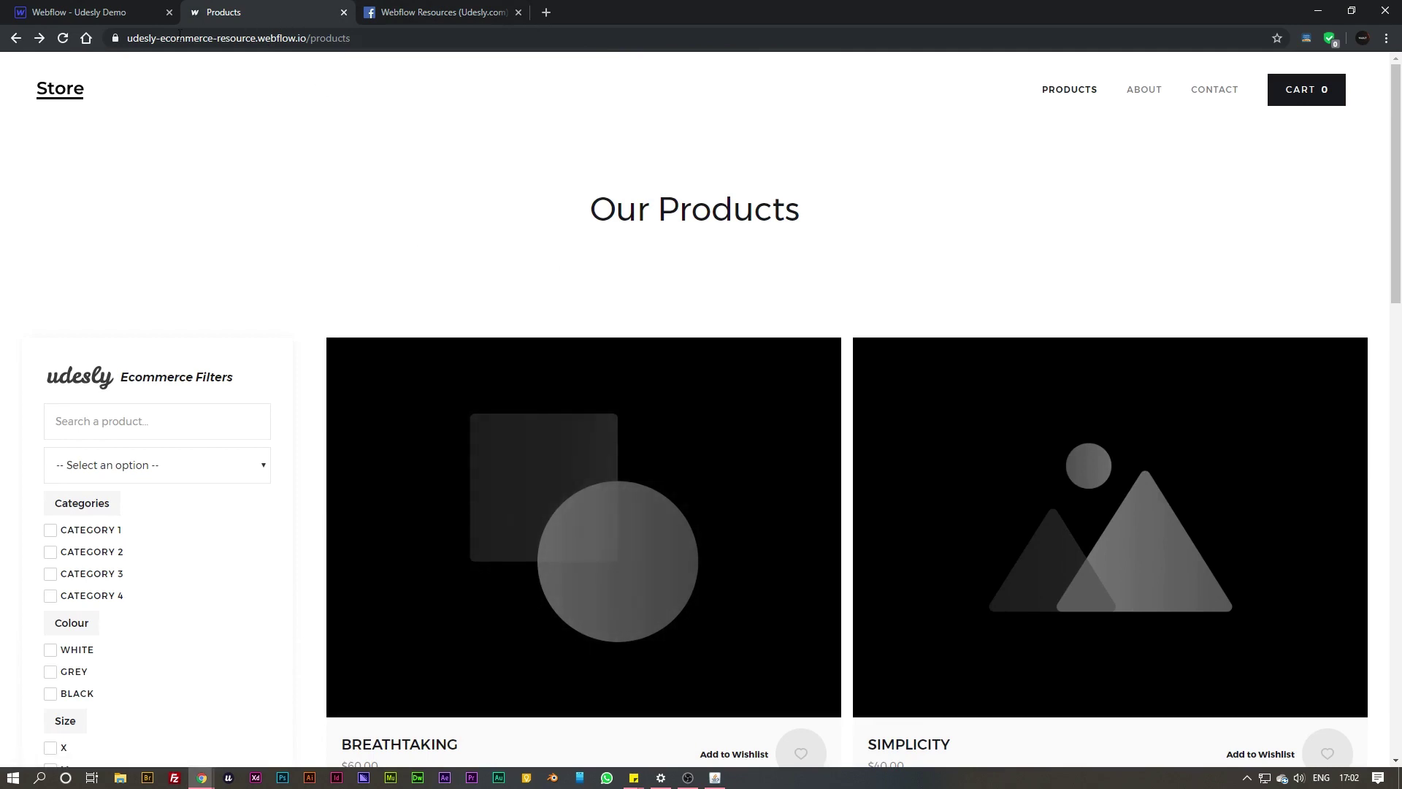
Step: Copy the Ecommerce Filters script from its resource page and return to the Webflow project
click(13, 41)
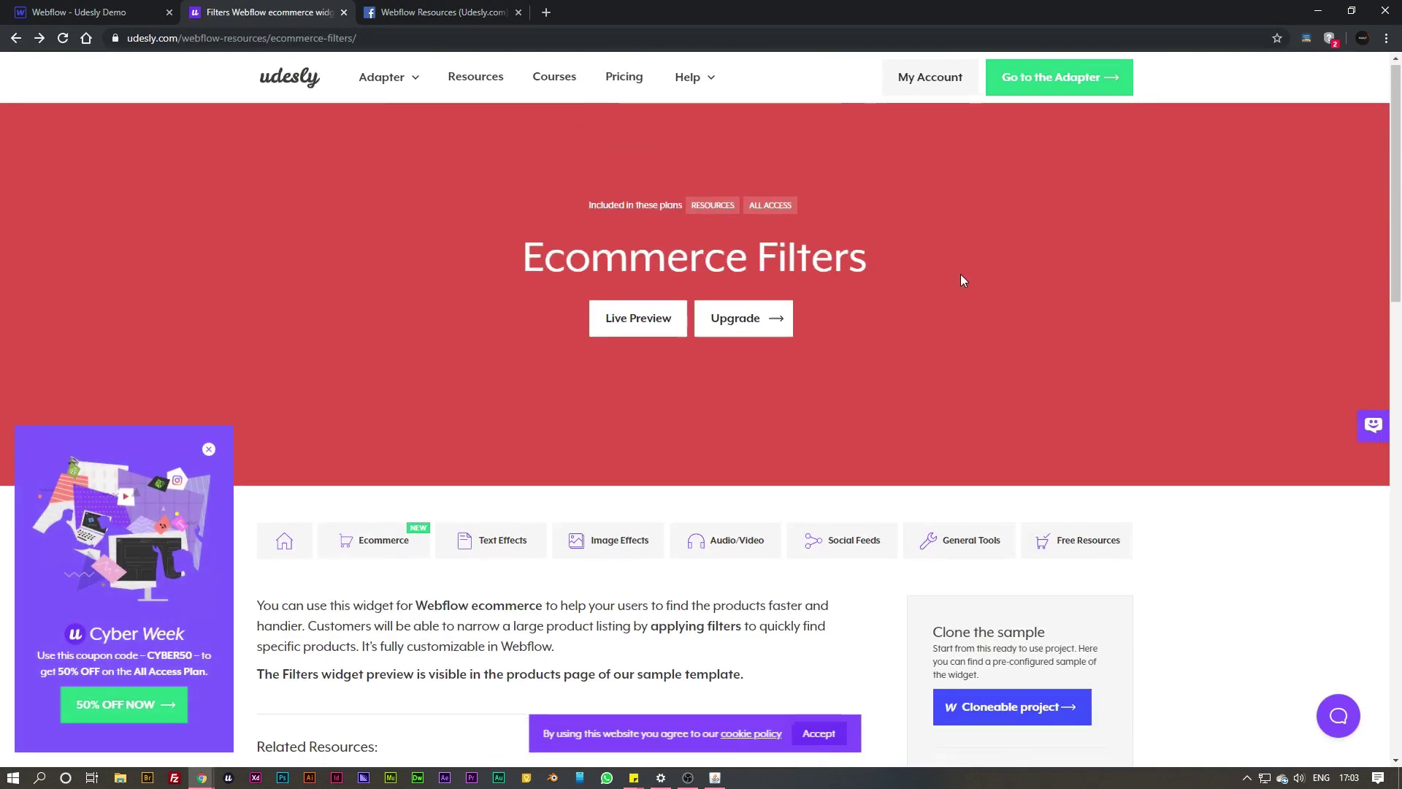
scroll(961, 276, down, 2)
scroll(961, 281, down, 2)
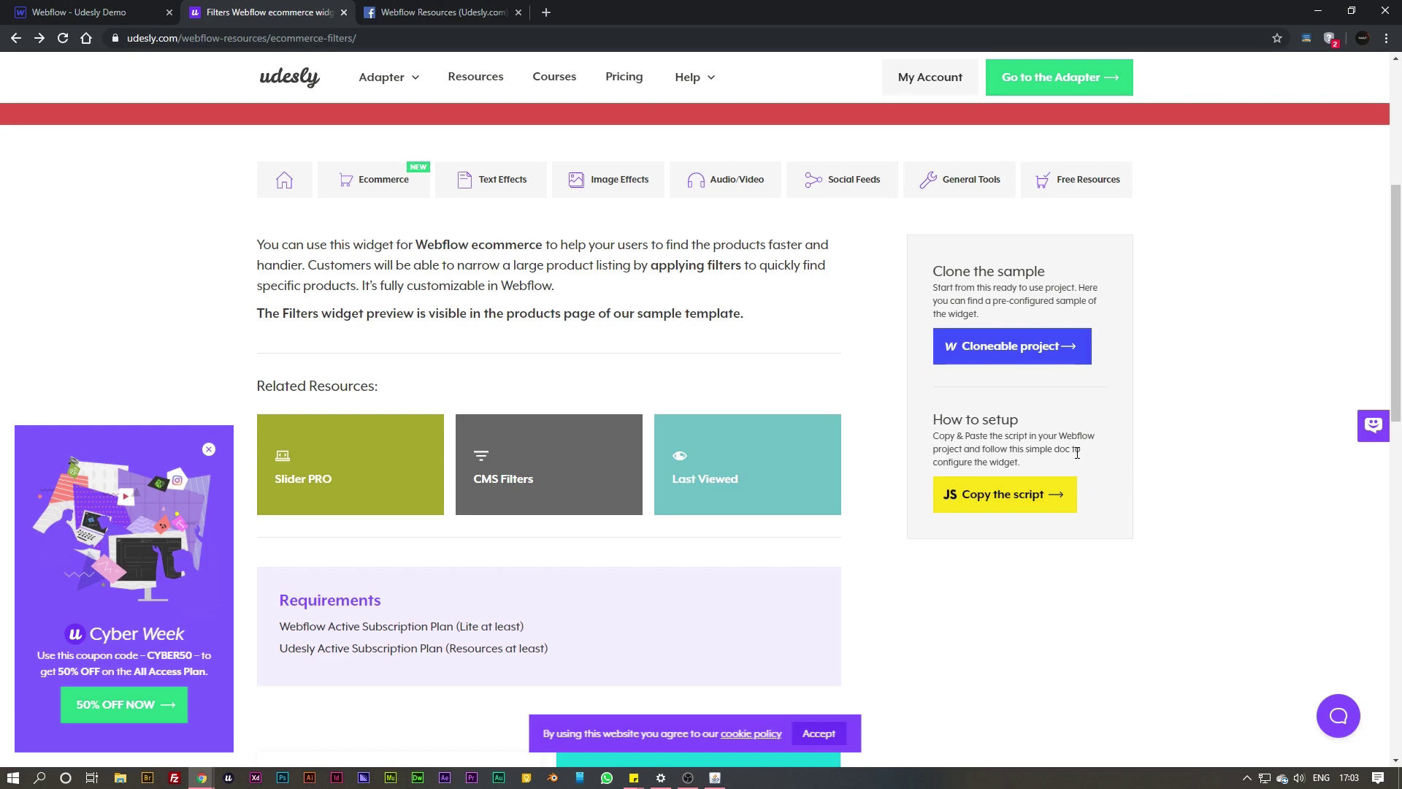
click(1029, 482)
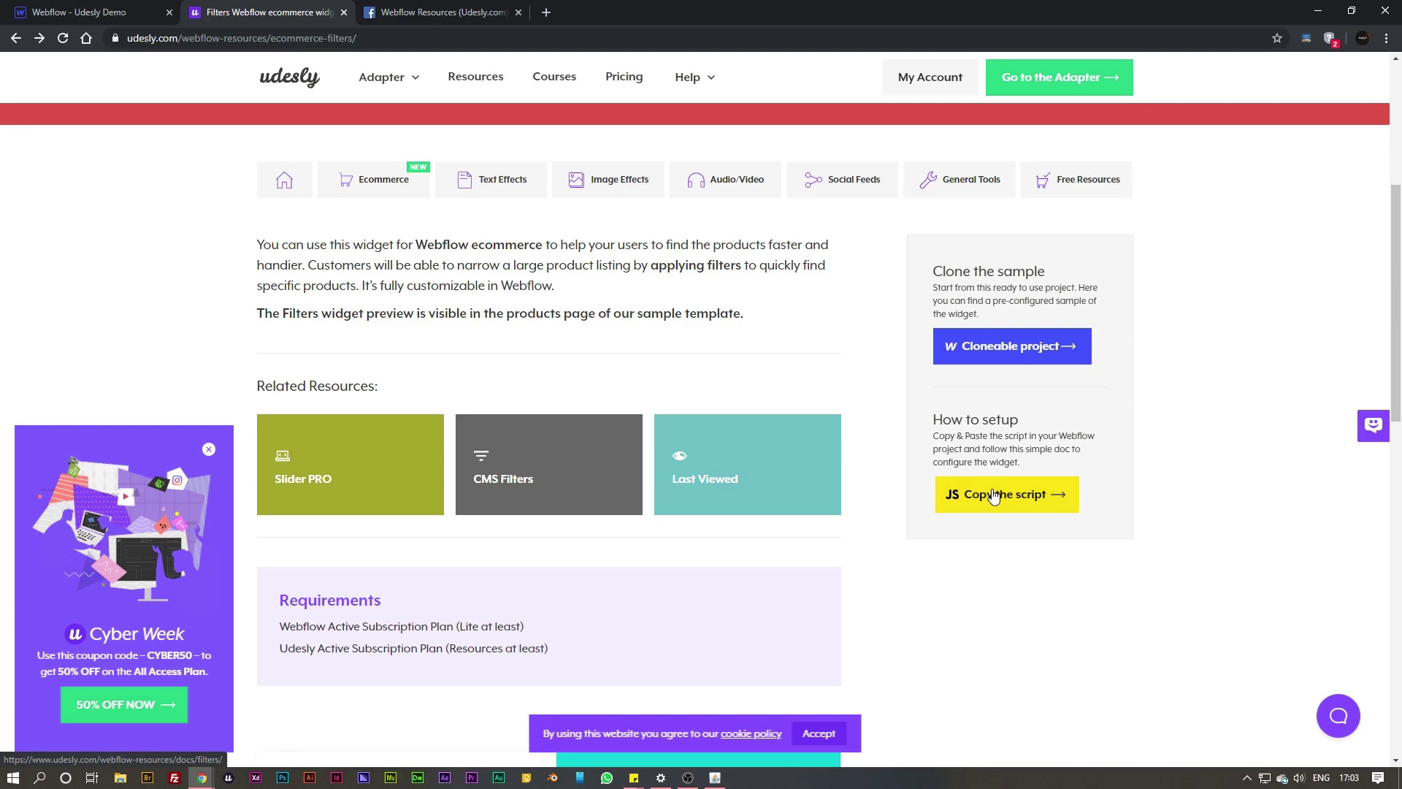
click(111, 11)
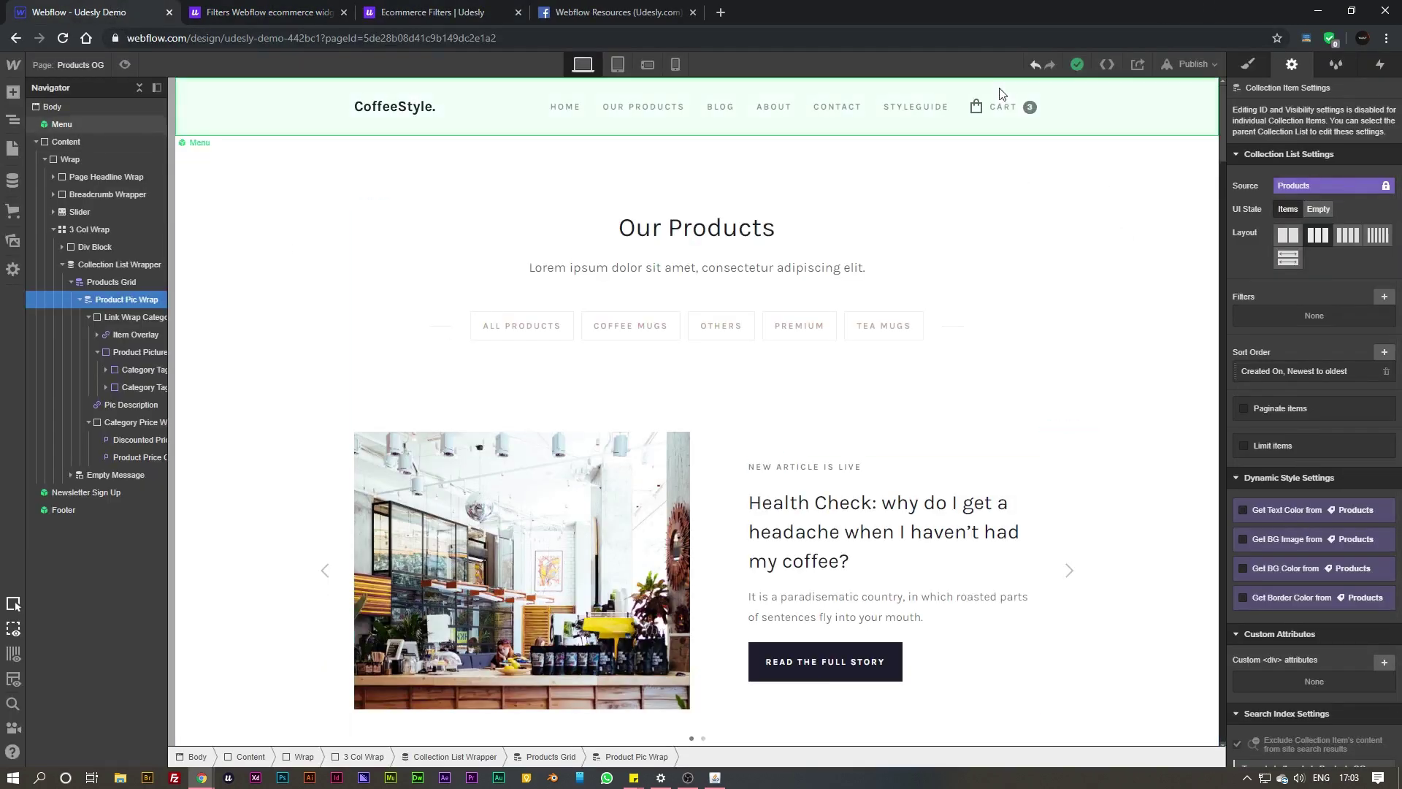
Step: Place a form block inside the empty left column wrap under the Filter heading
scroll(913, 292, down, 7)
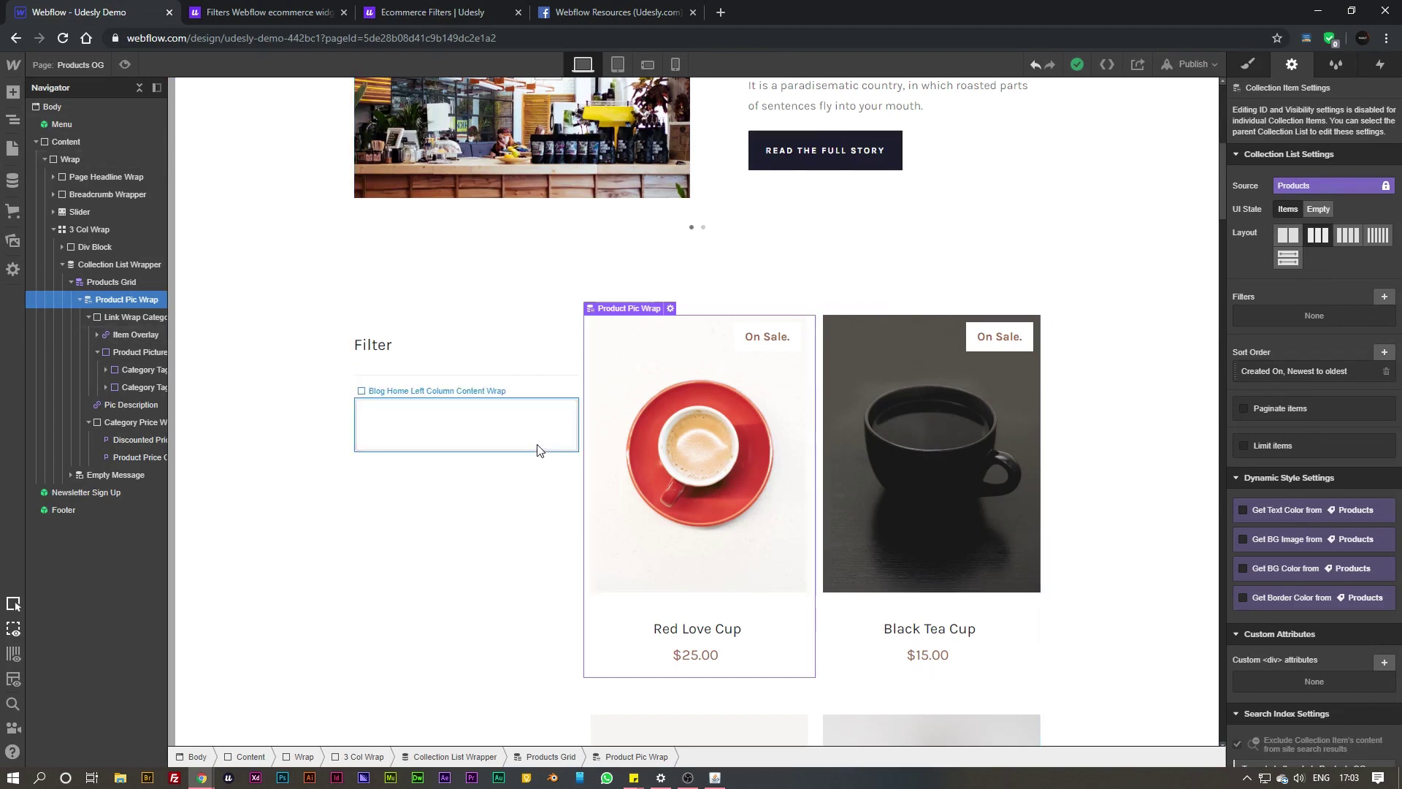
scroll(538, 450, down, 2)
click(460, 287)
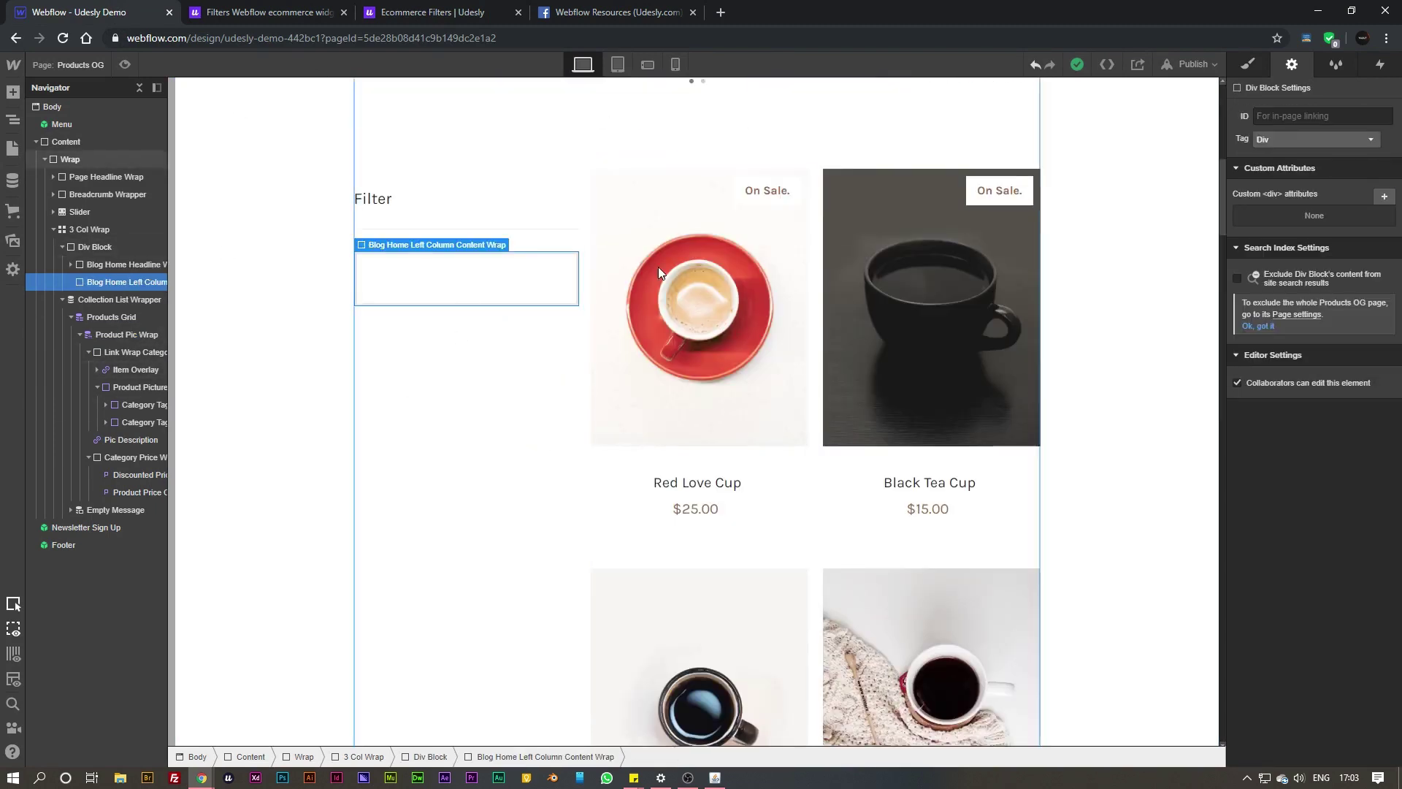
click(142, 302)
click(124, 281)
key(a)
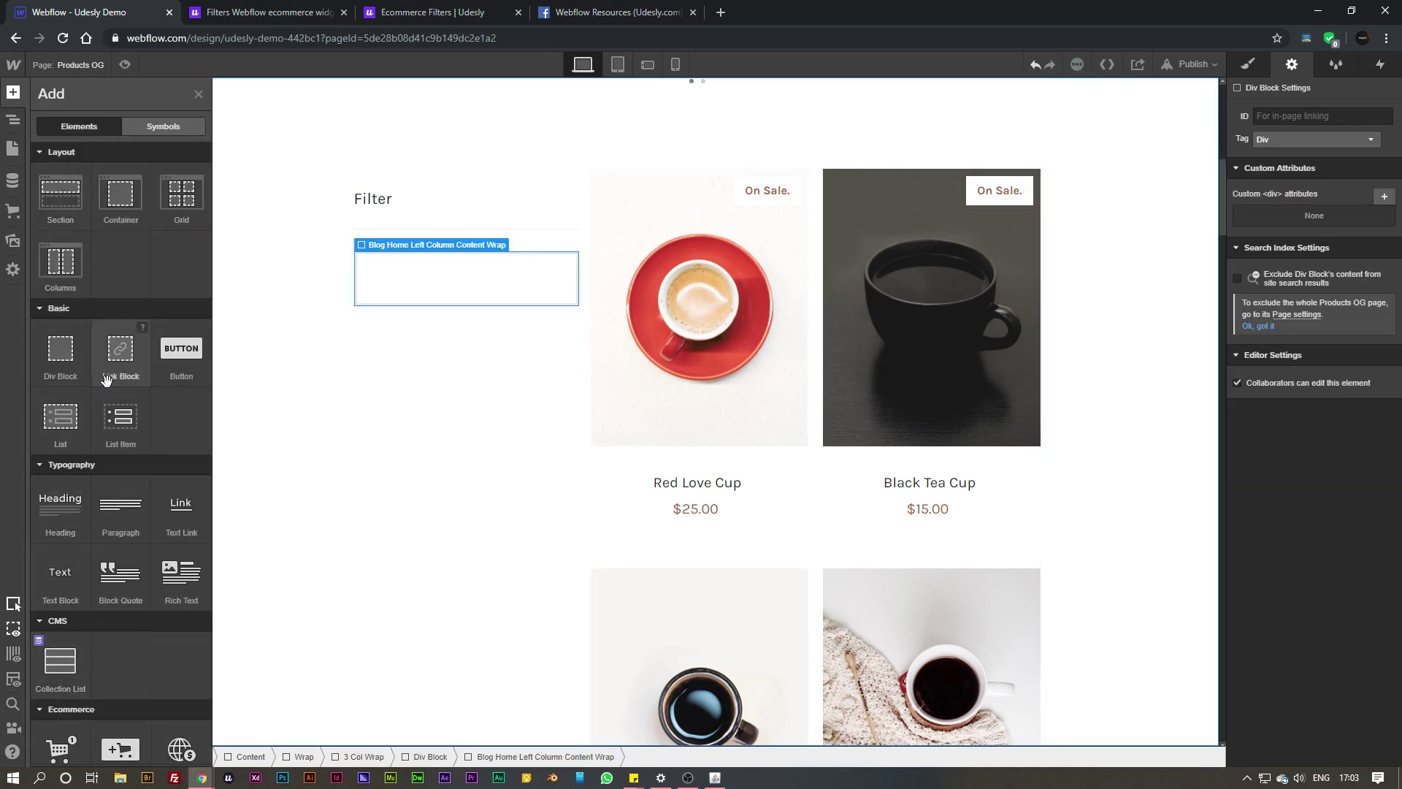
scroll(106, 378, down, 6)
drag(60, 488, 409, 277)
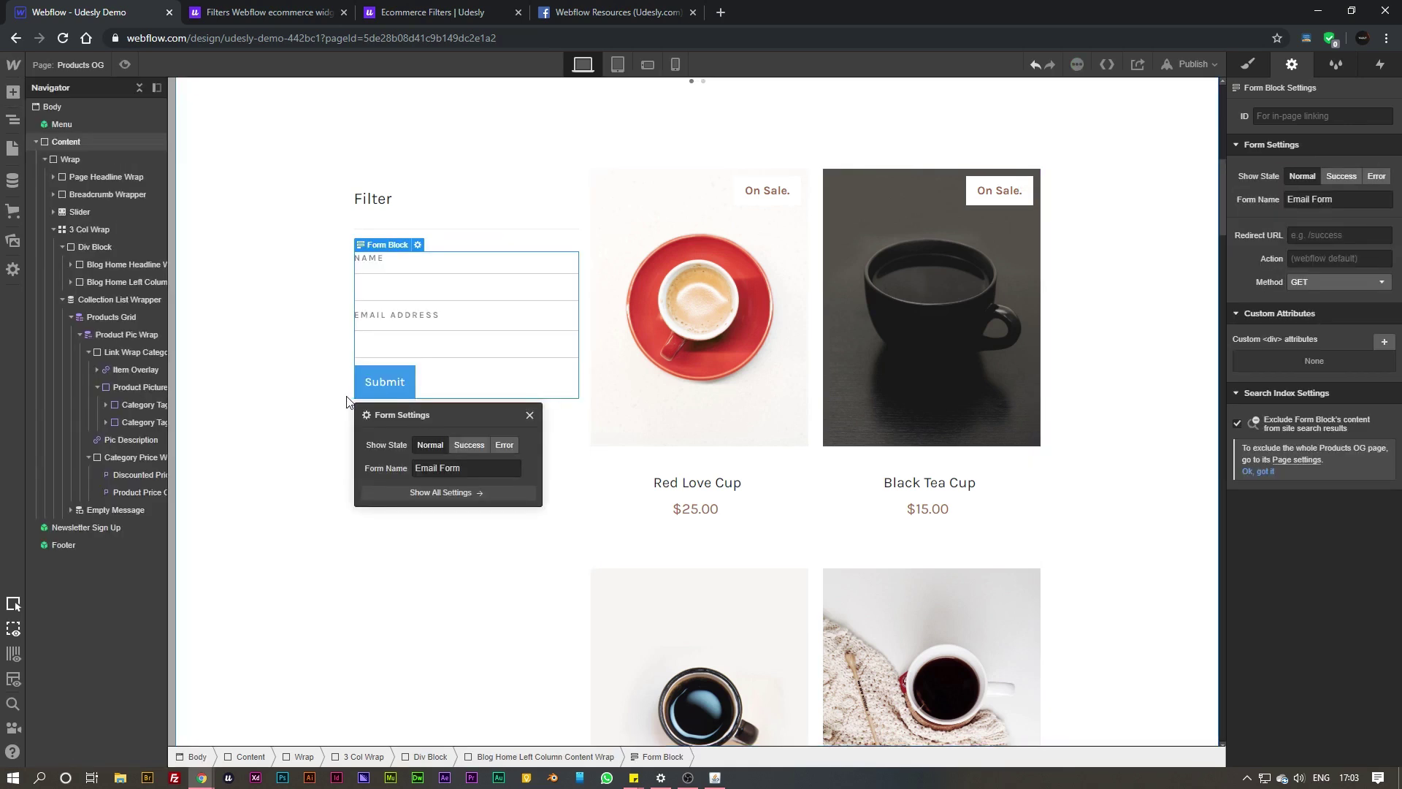
click(383, 261)
Step: Strip the form to one text field and set its placeholder to 'Search product'
click(387, 290)
key(Delete)
click(385, 310)
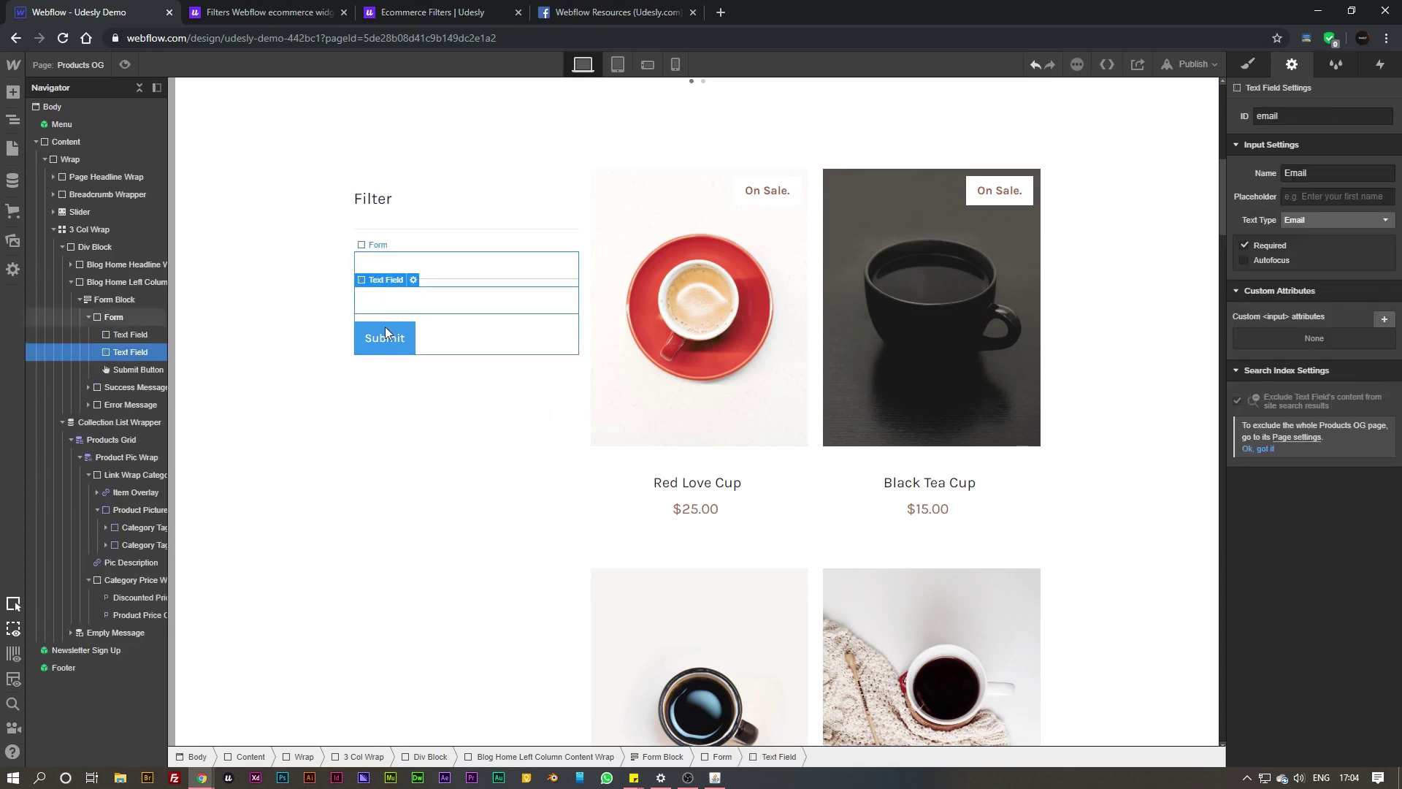
key(Delete)
key(Delete)
double_click(407, 269)
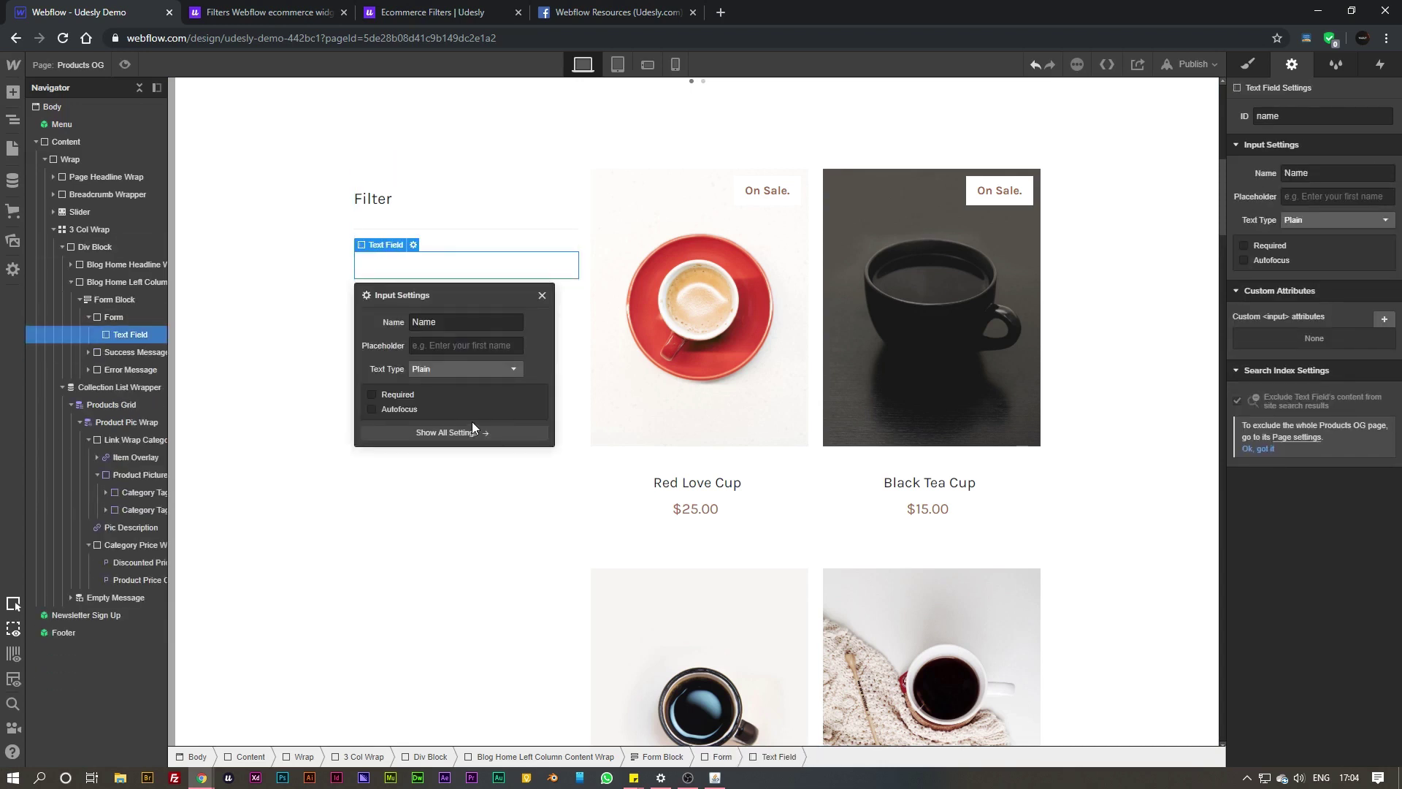
click(462, 346)
text(Search produ)
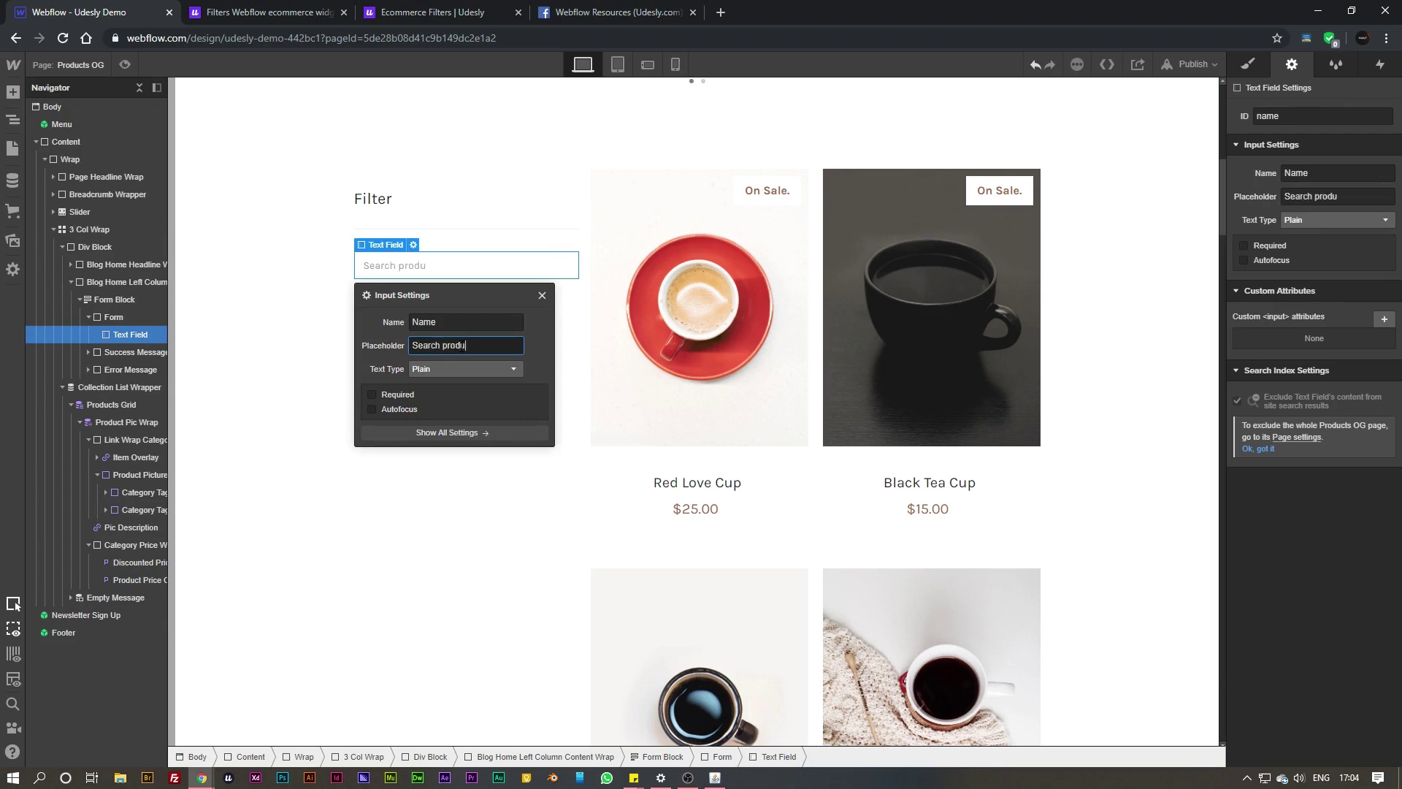
text(ct)
click(567, 307)
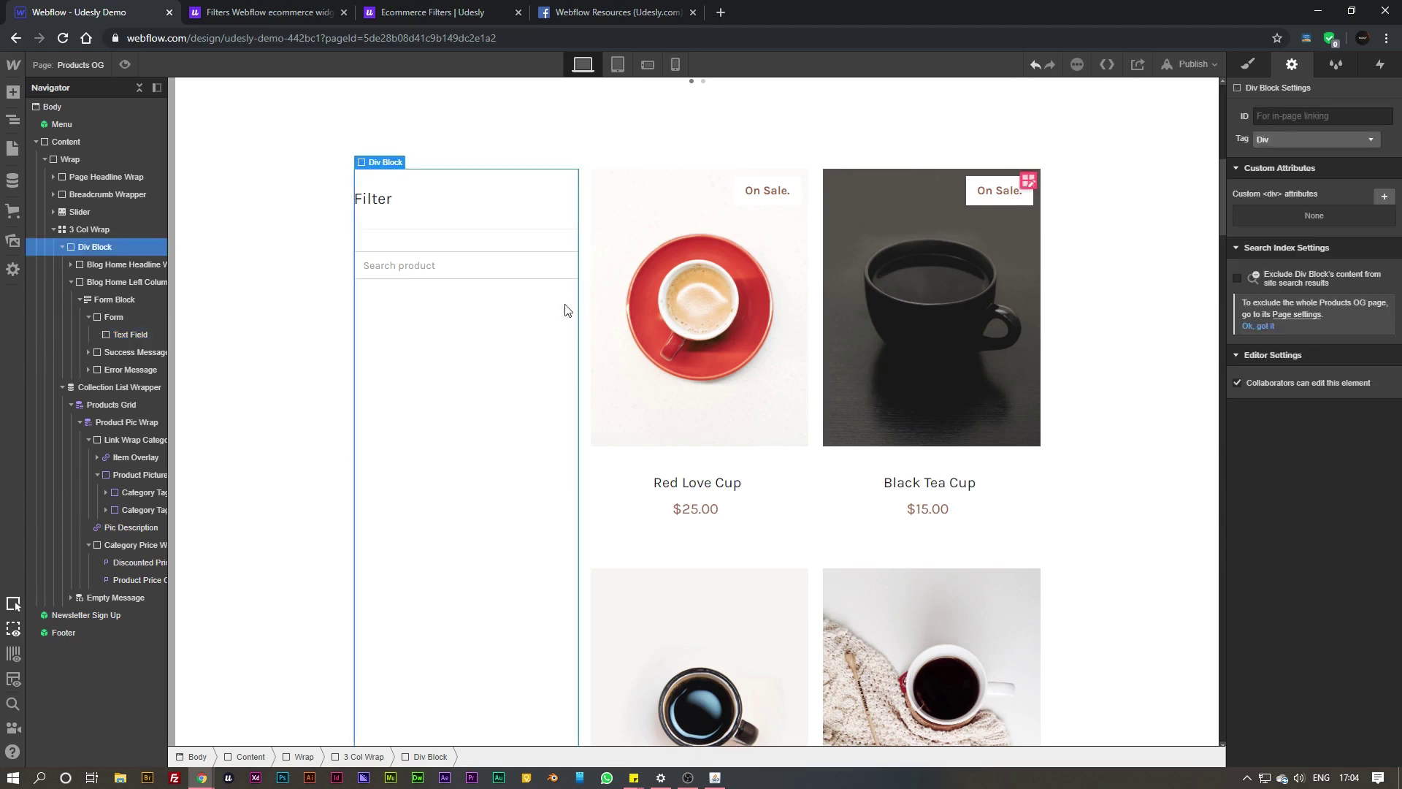
Step: Add a text block and a select box below the search field
click(489, 264)
click(12, 91)
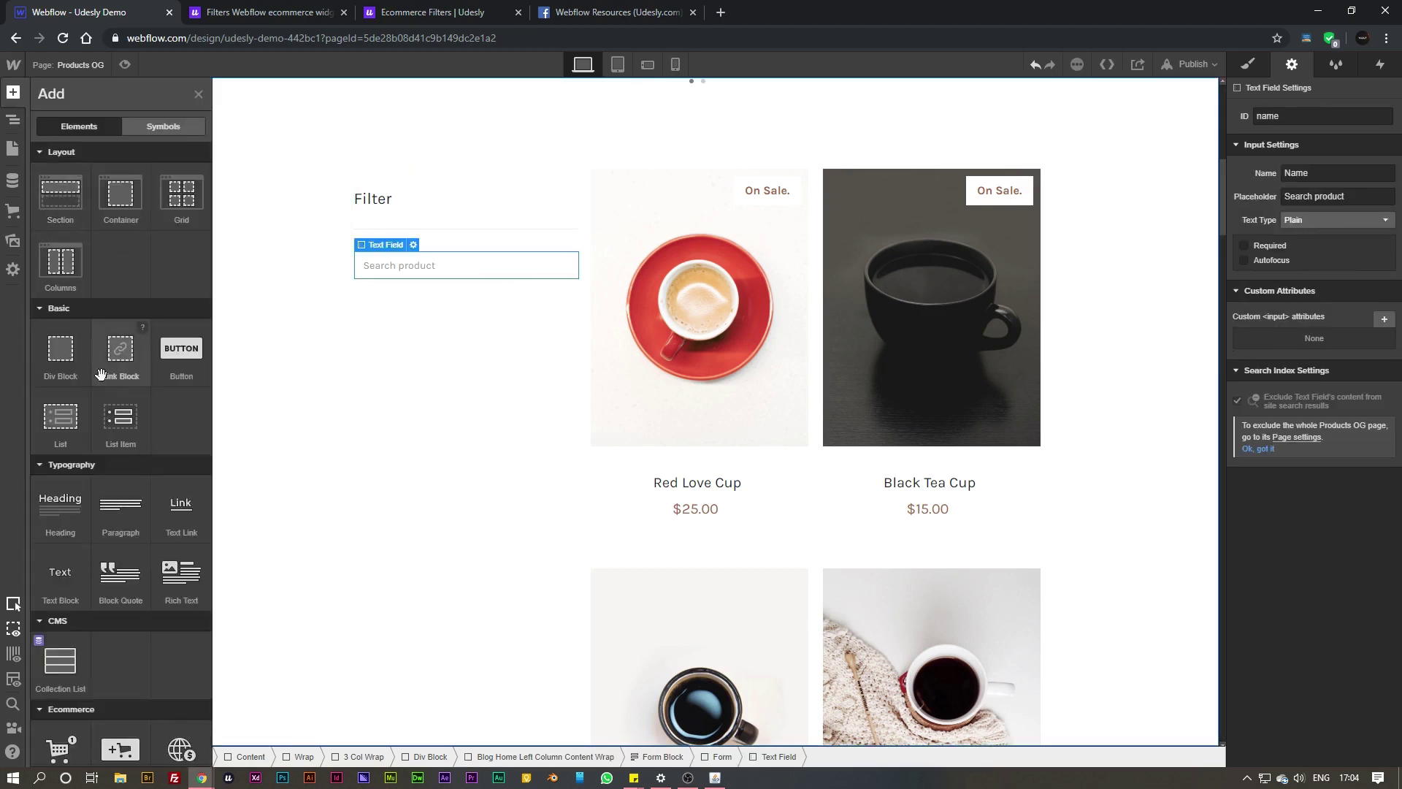
drag(68, 574, 125, 305)
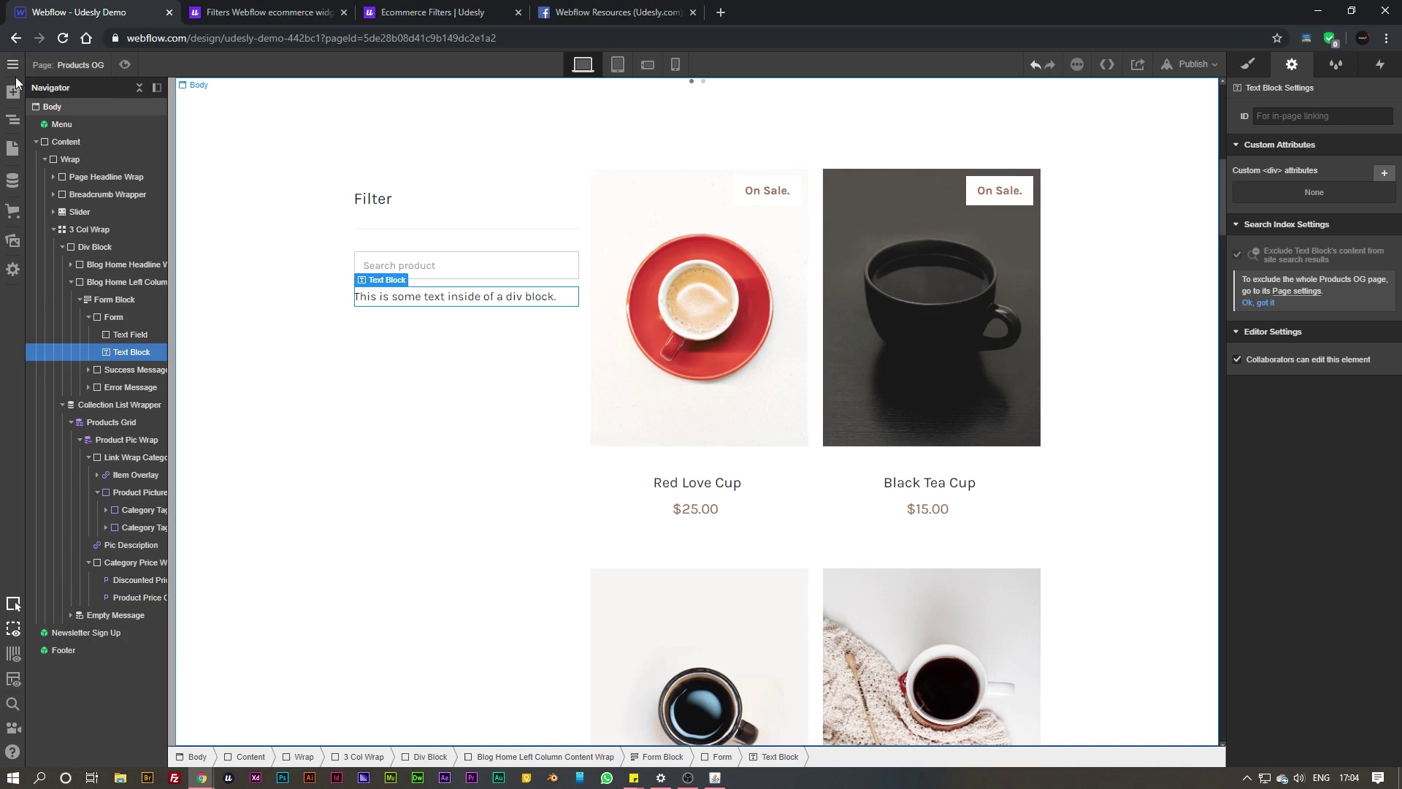
click(36, 152)
click(429, 267)
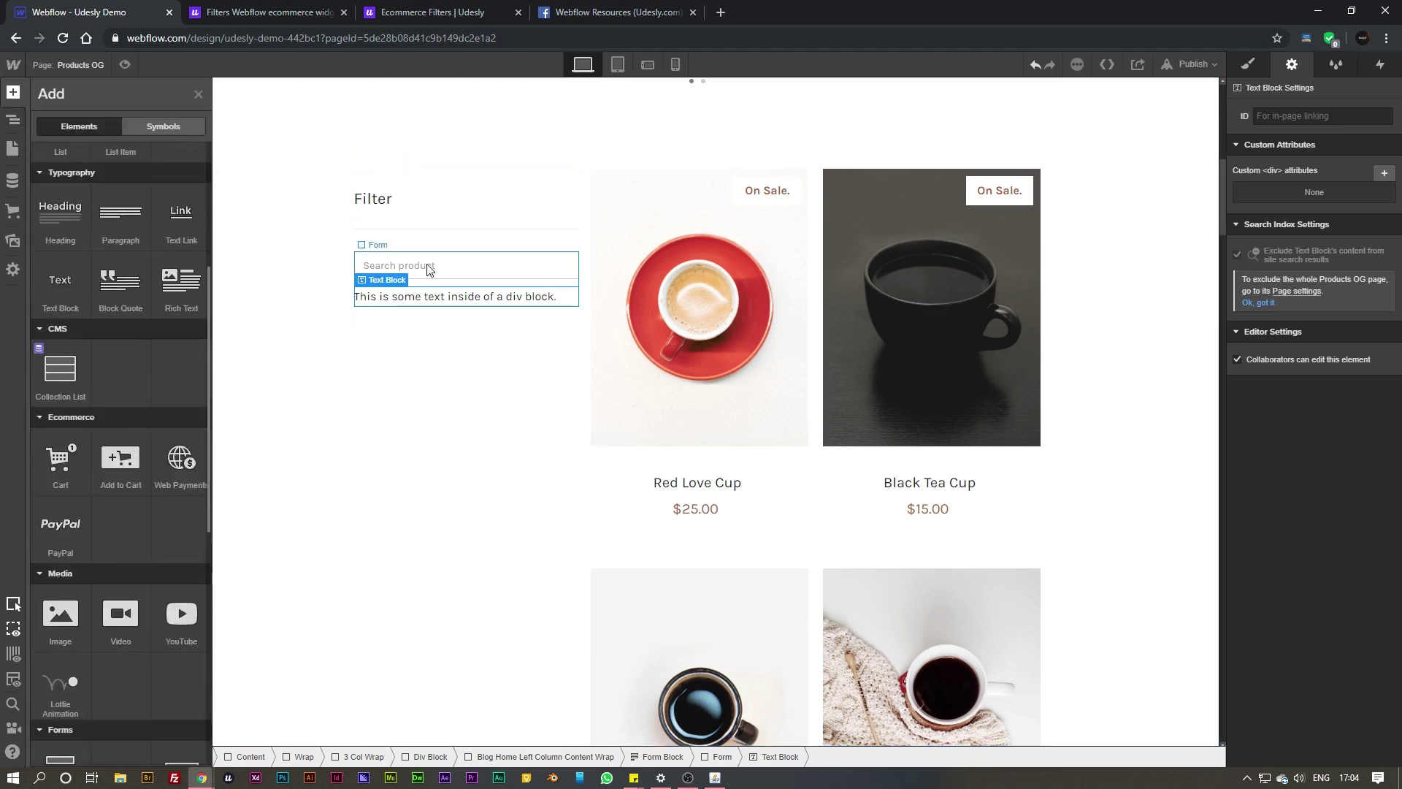
key(z)
key(a)
scroll(94, 283, down, 10)
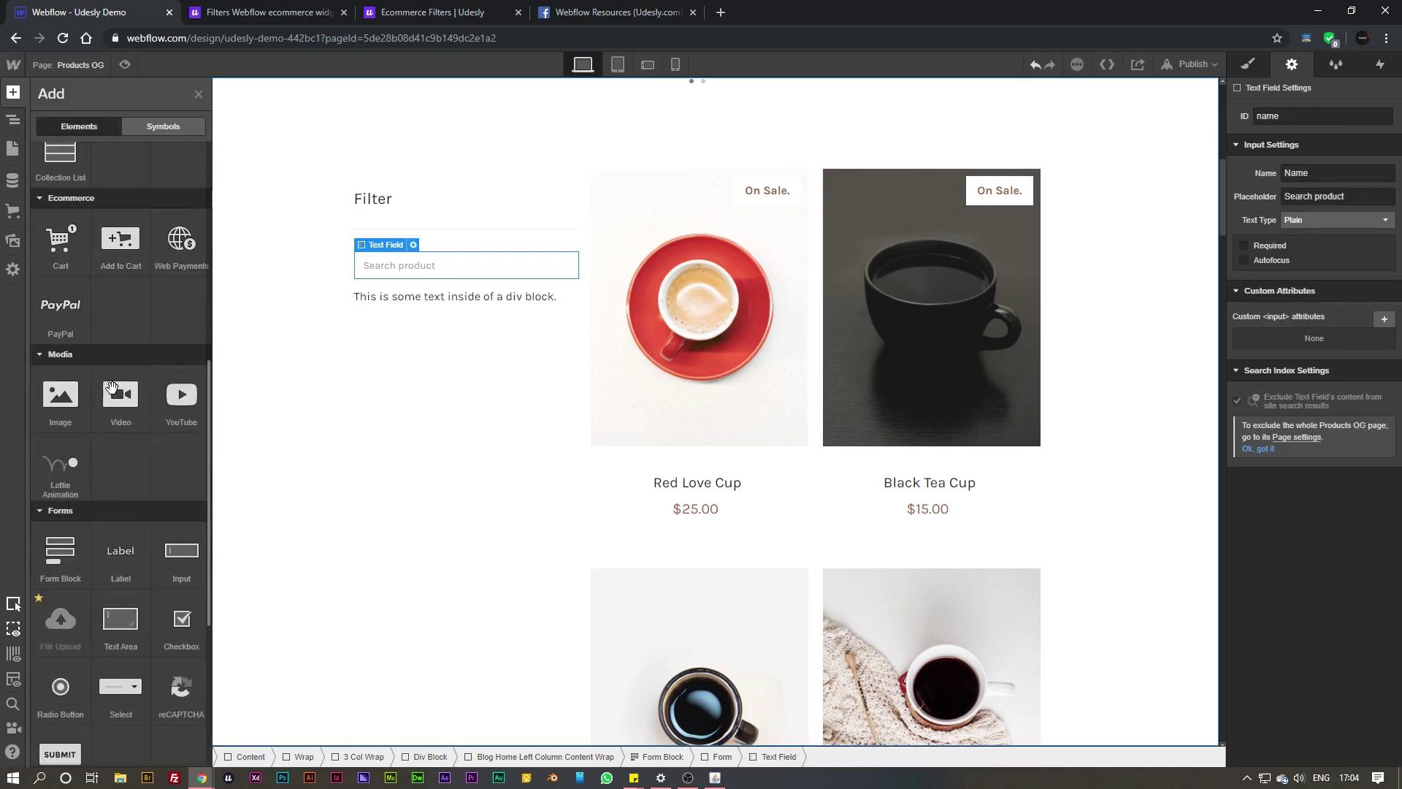
drag(115, 672, 411, 346)
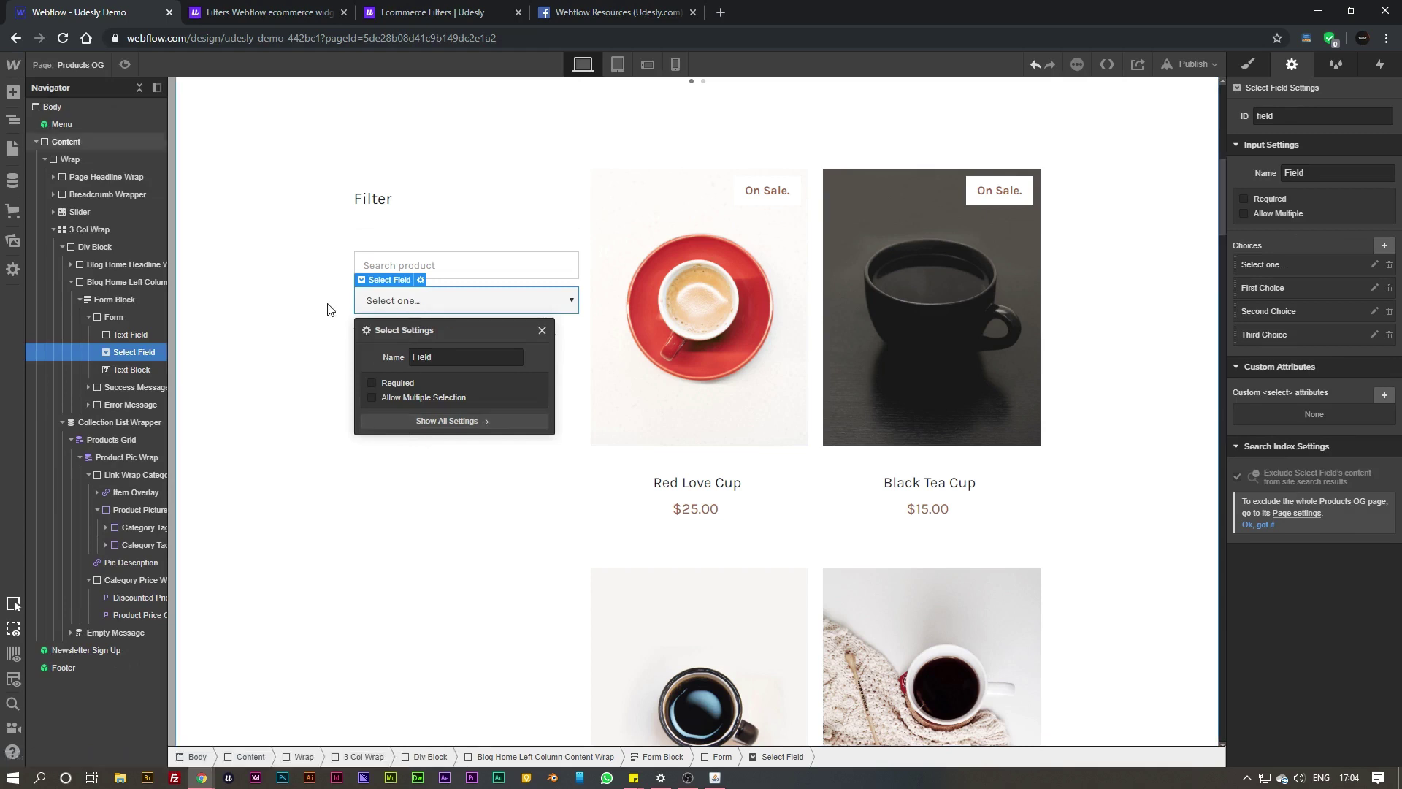
Step: Add a checkbox below the text block, followed by a div block
click(131, 369)
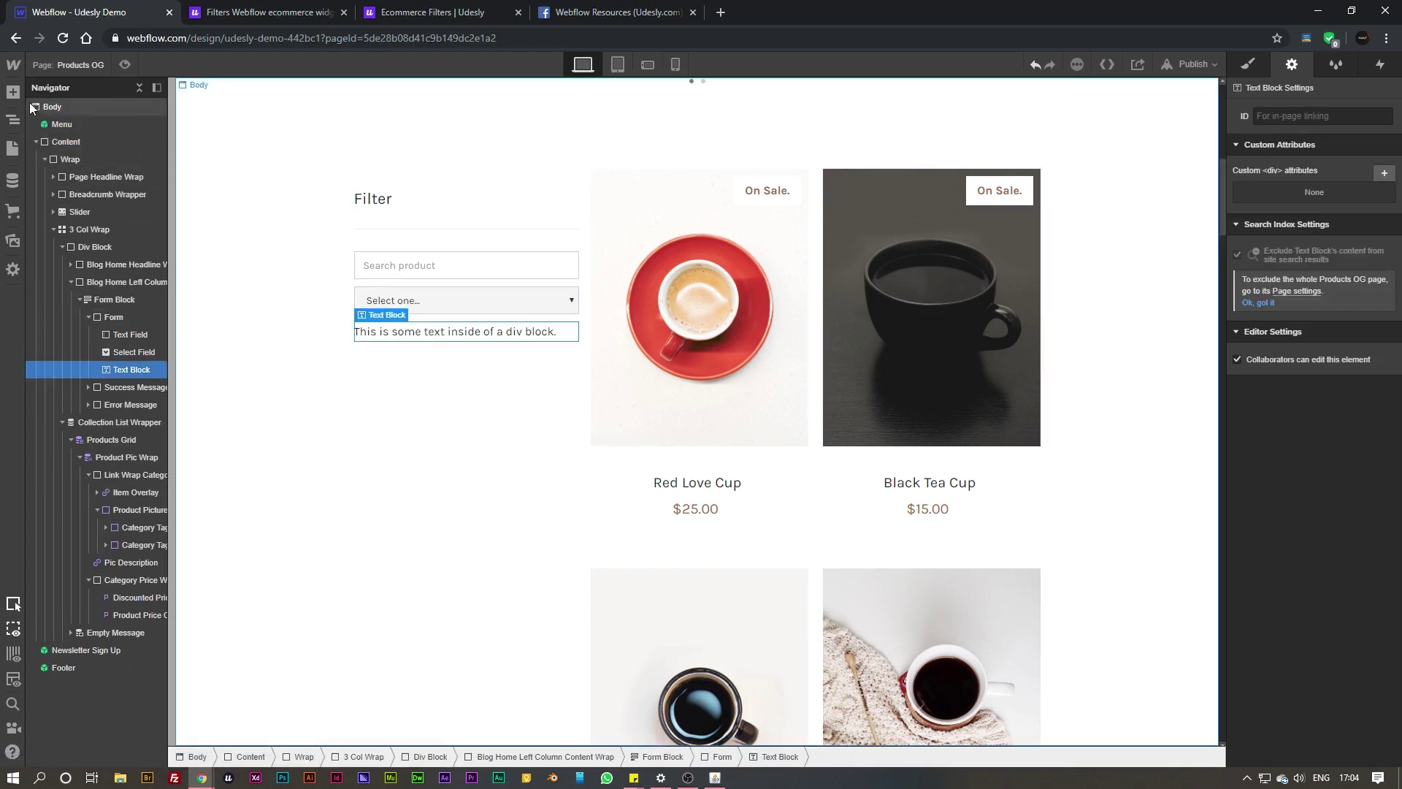
key(a)
scroll(84, 199, down, 7)
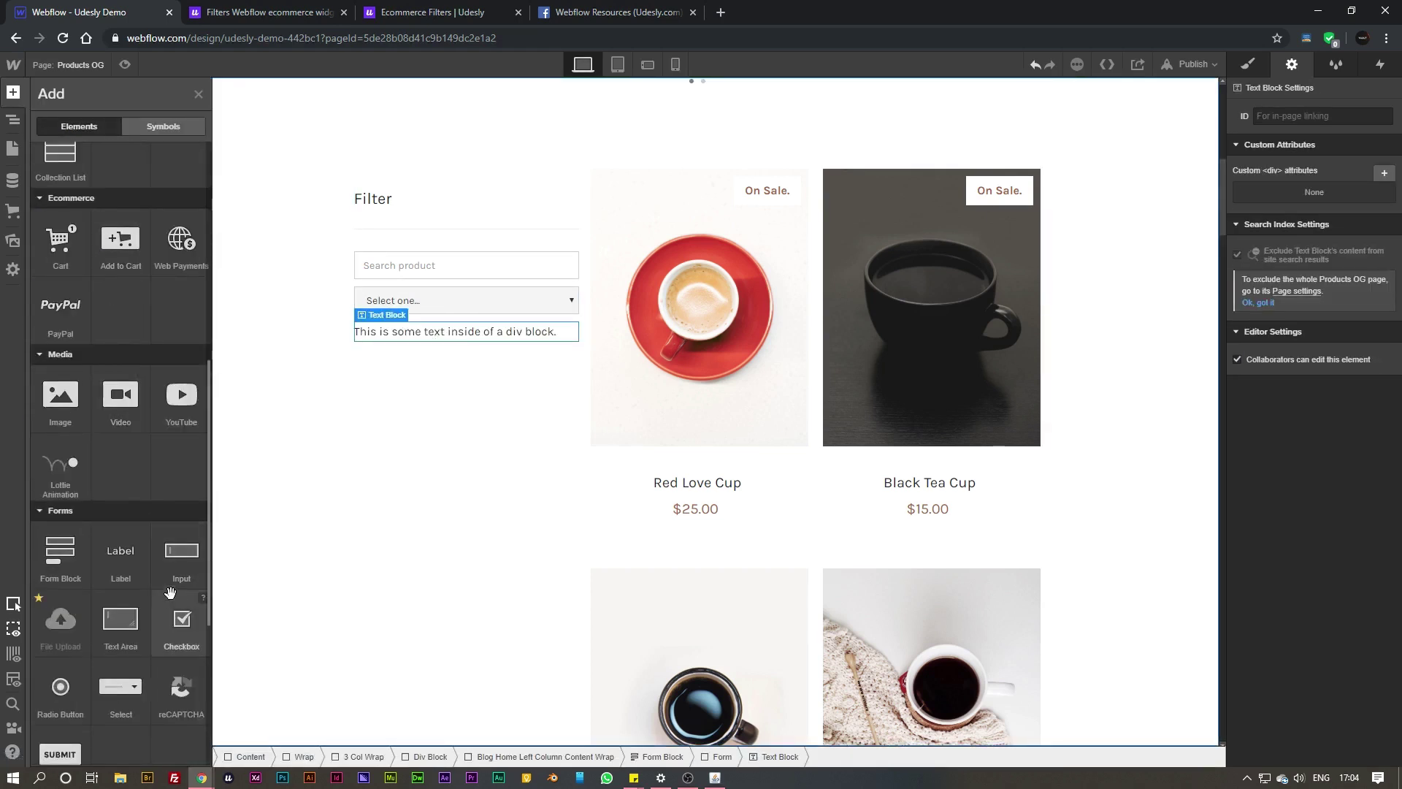
click(176, 628)
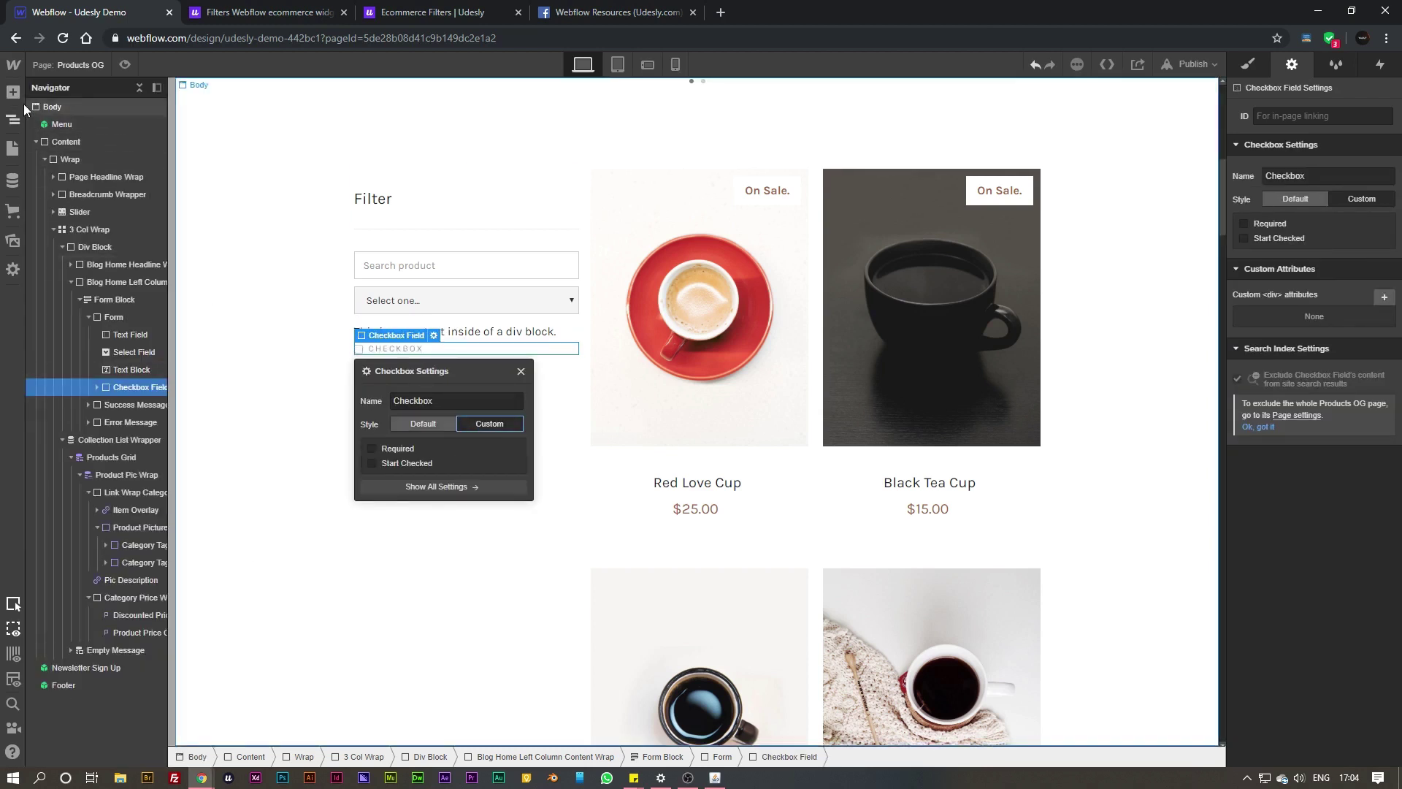
key(a)
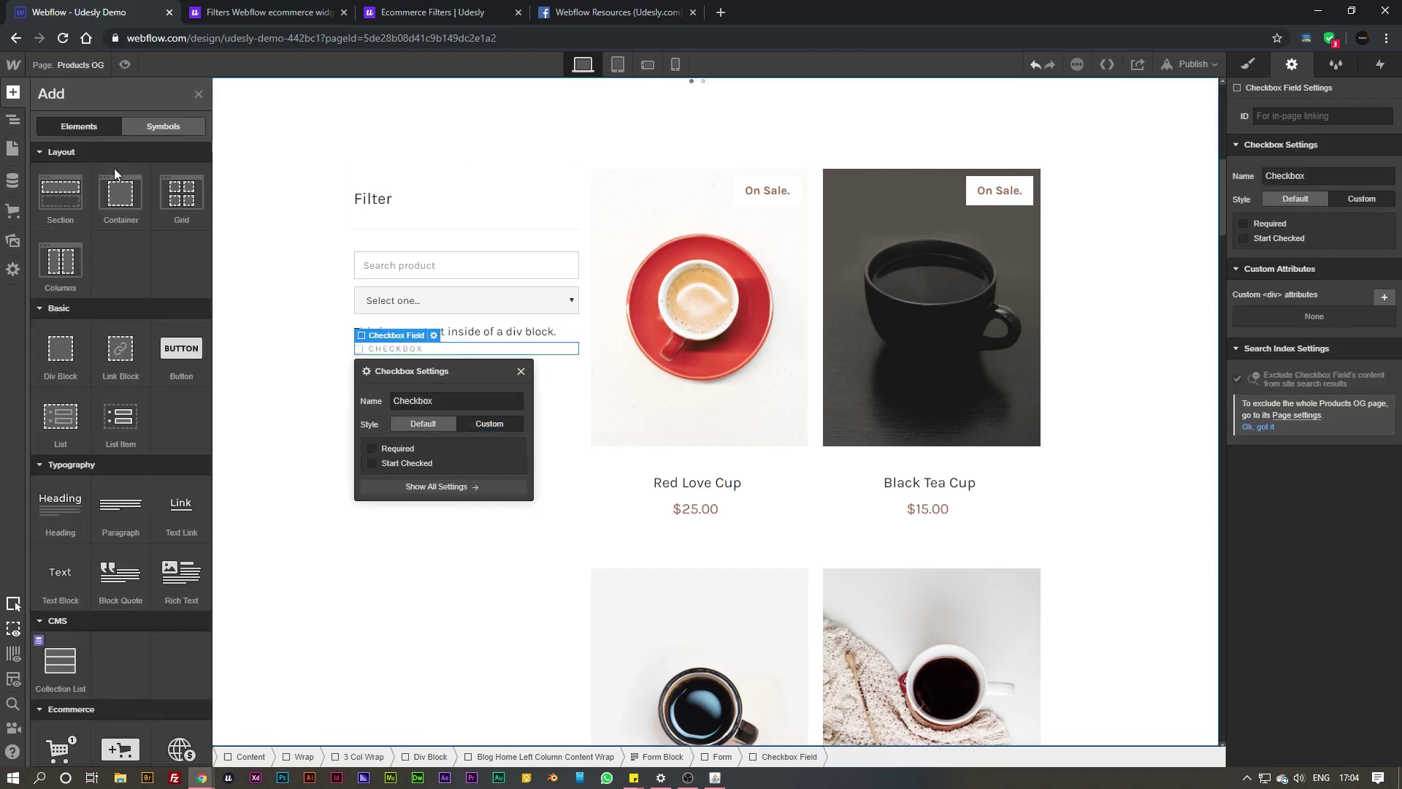
click(54, 358)
Step: Put two buttons in the div block, labelled 'Previous' and 'Next'
key(a)
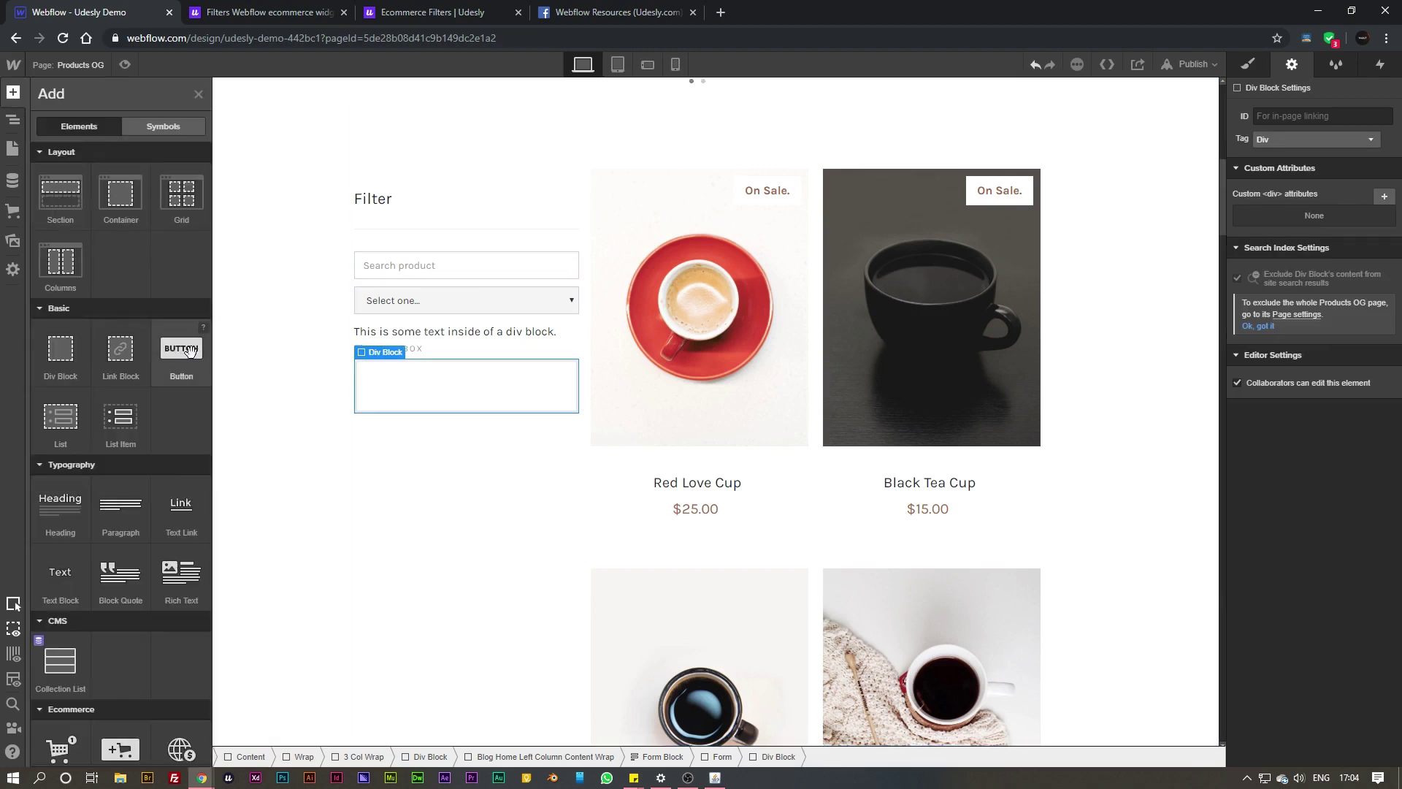
click(190, 352)
key(a)
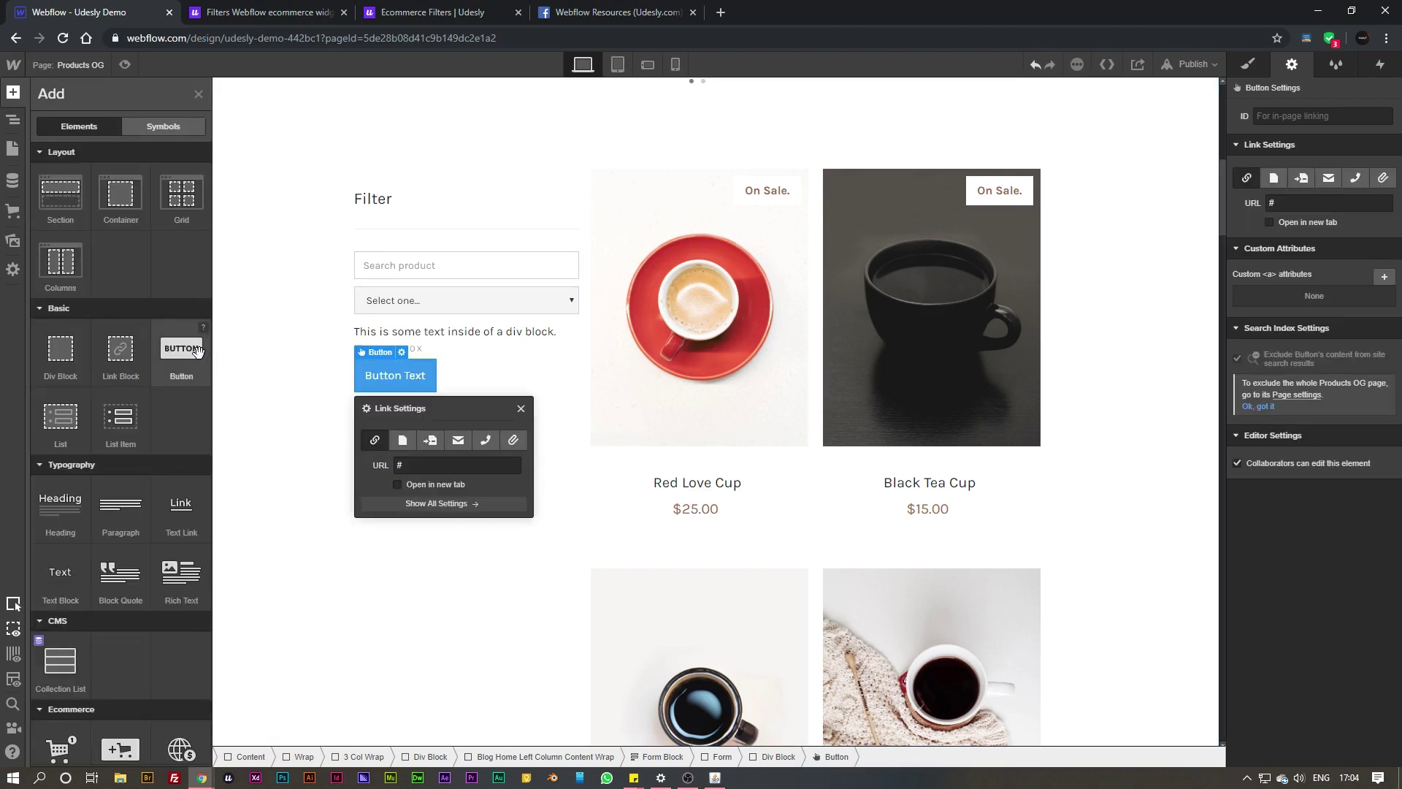
click(197, 352)
click(235, 398)
click(434, 371)
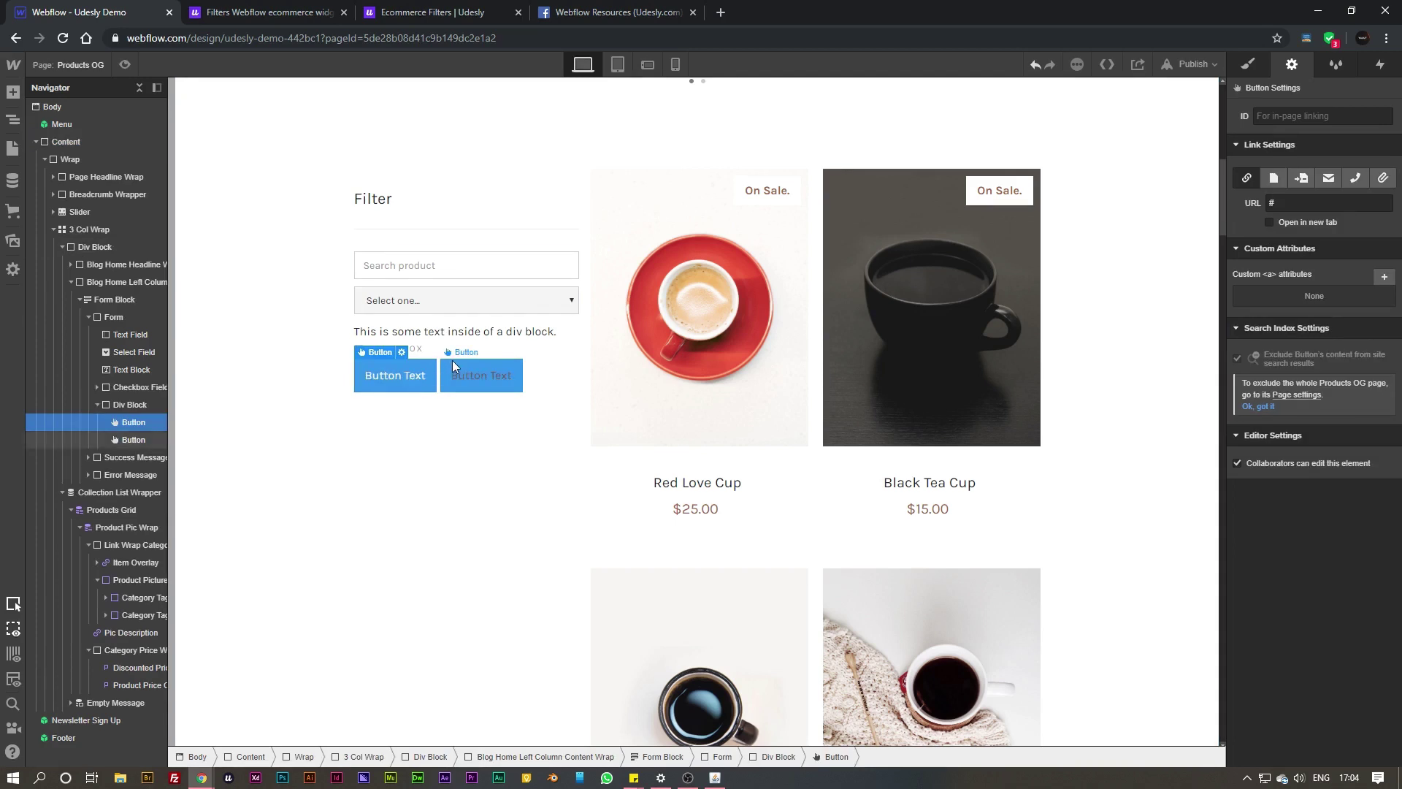
double_click(403, 371)
text(Previo)
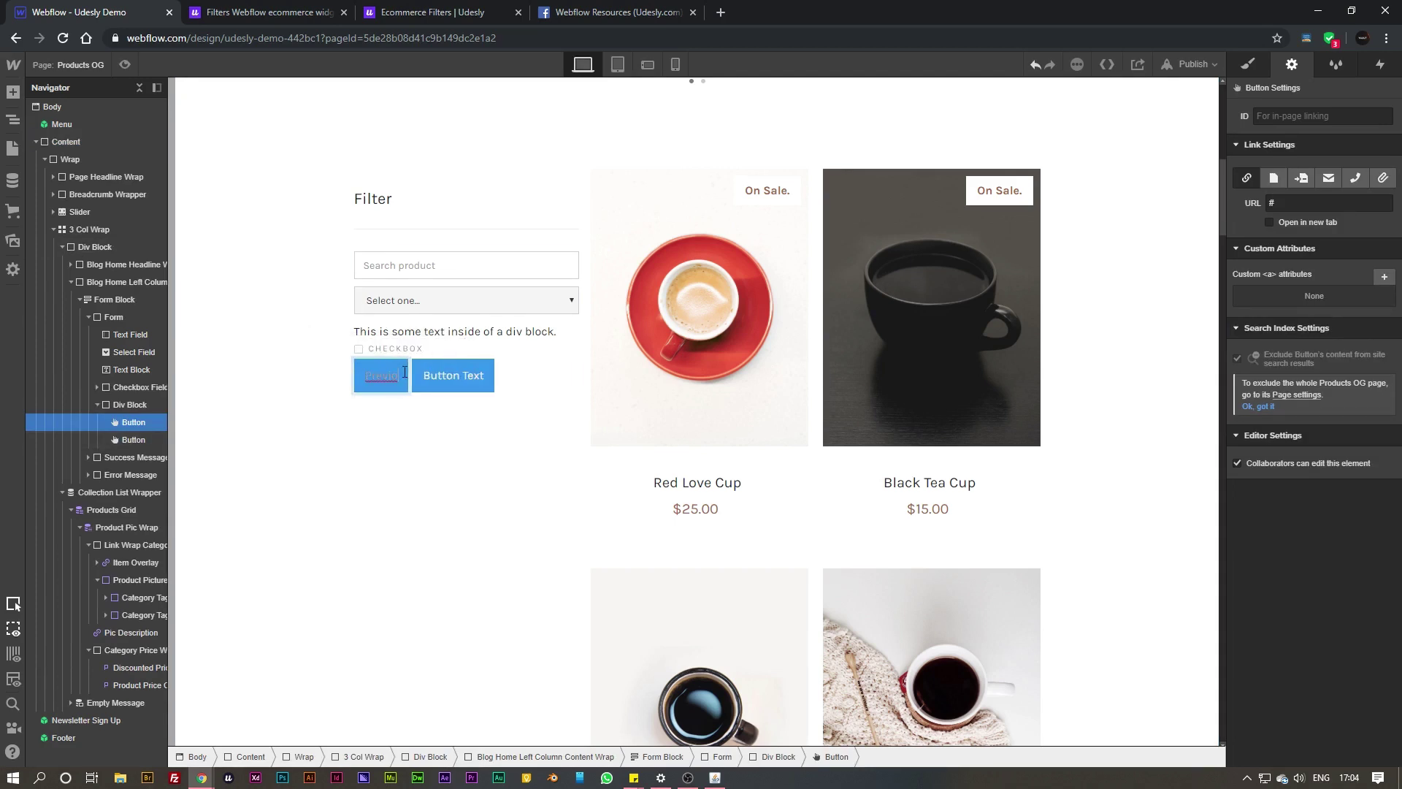
text(us)
double_click(456, 379)
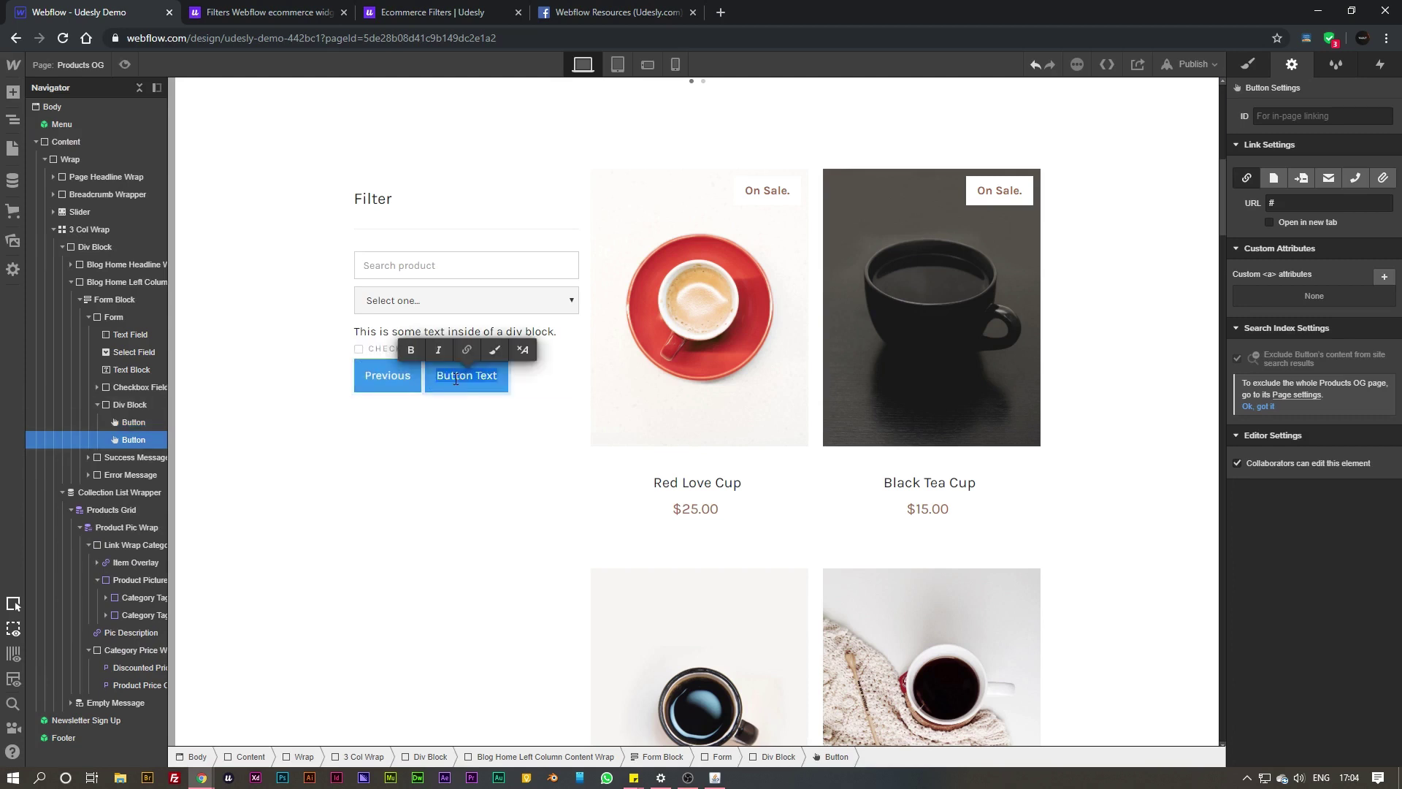
text(Next)
click(505, 436)
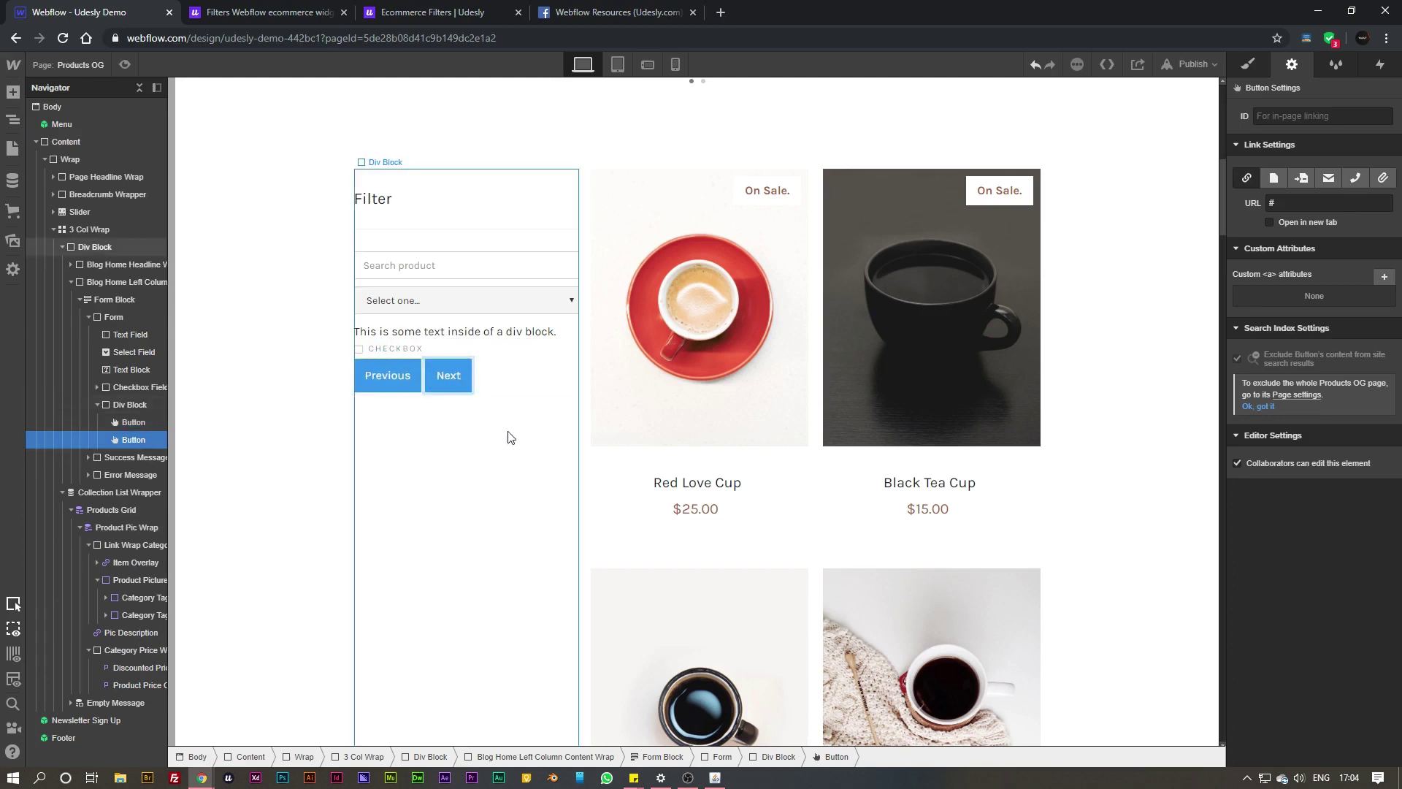
click(523, 387)
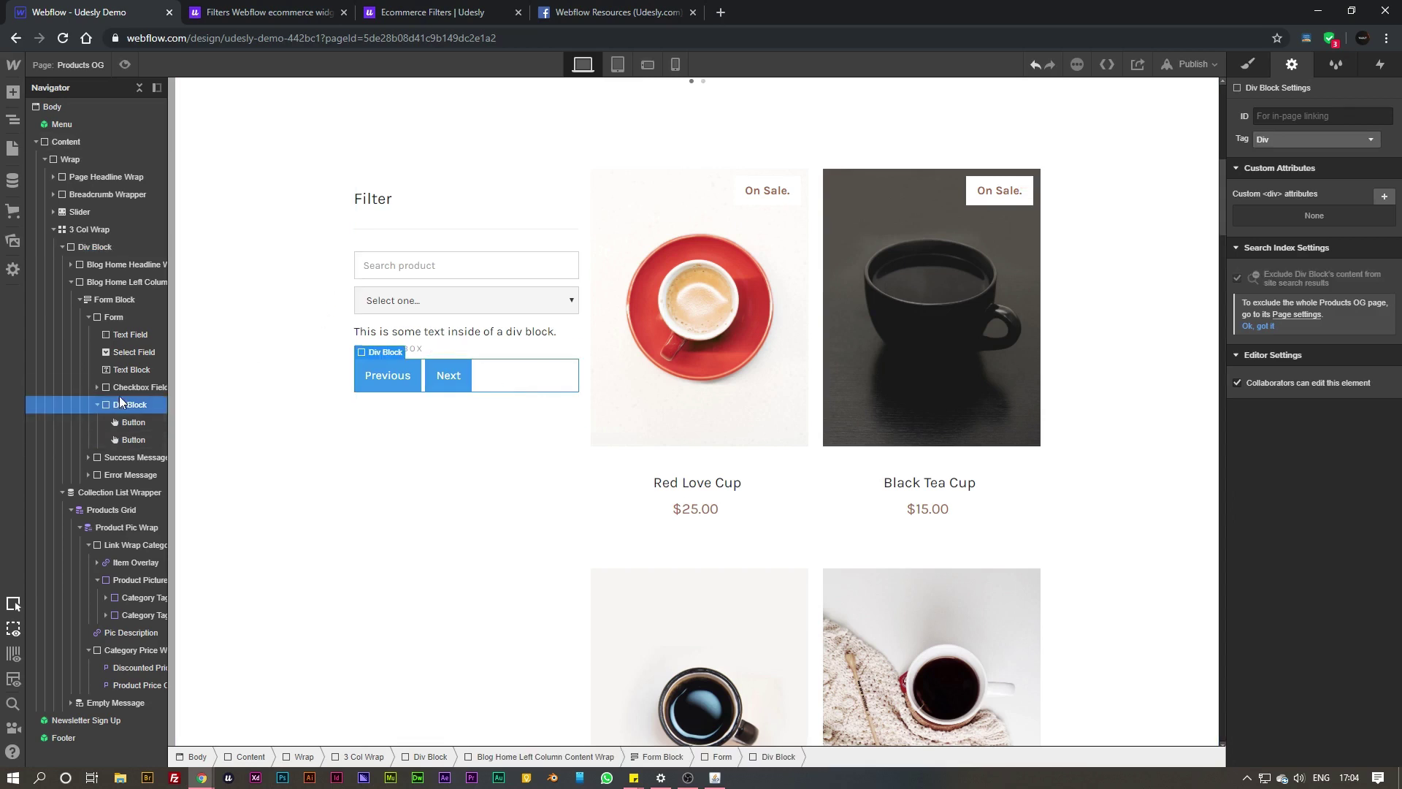
Step: Select the Form Block, then copy 'udesly-ecommerce-filters' from the Ecommerce Filters docs
click(111, 304)
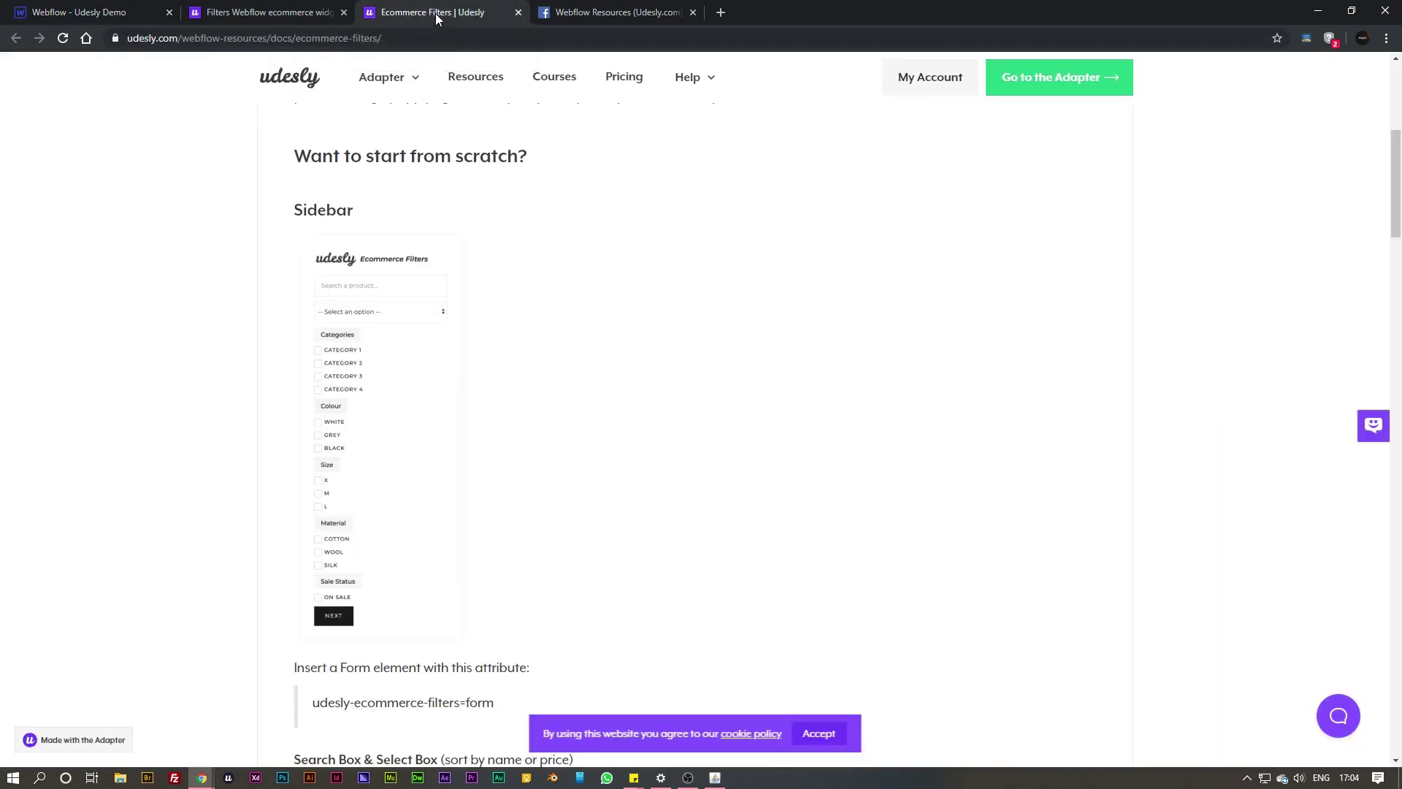
scroll(323, 325, down, 3)
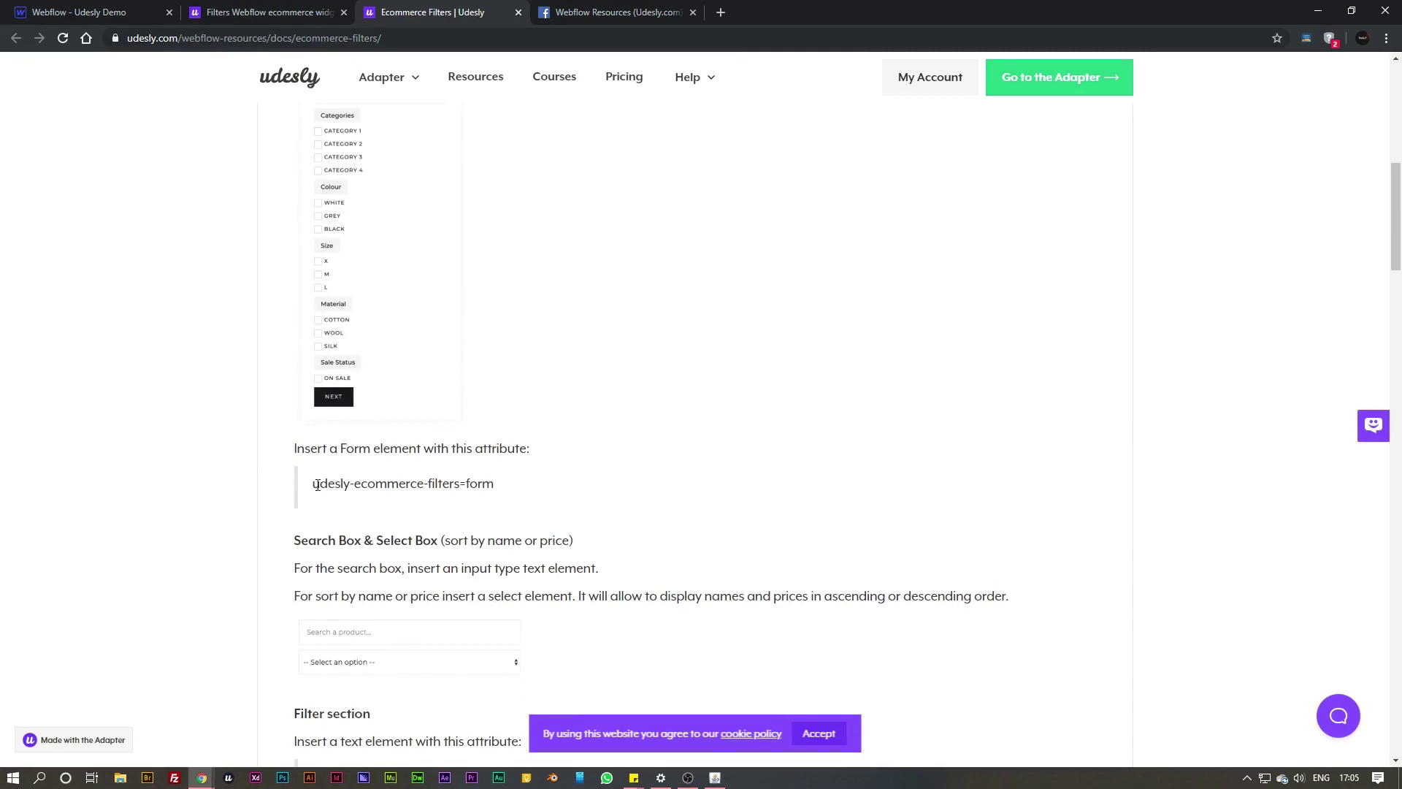
drag(317, 484, 453, 485)
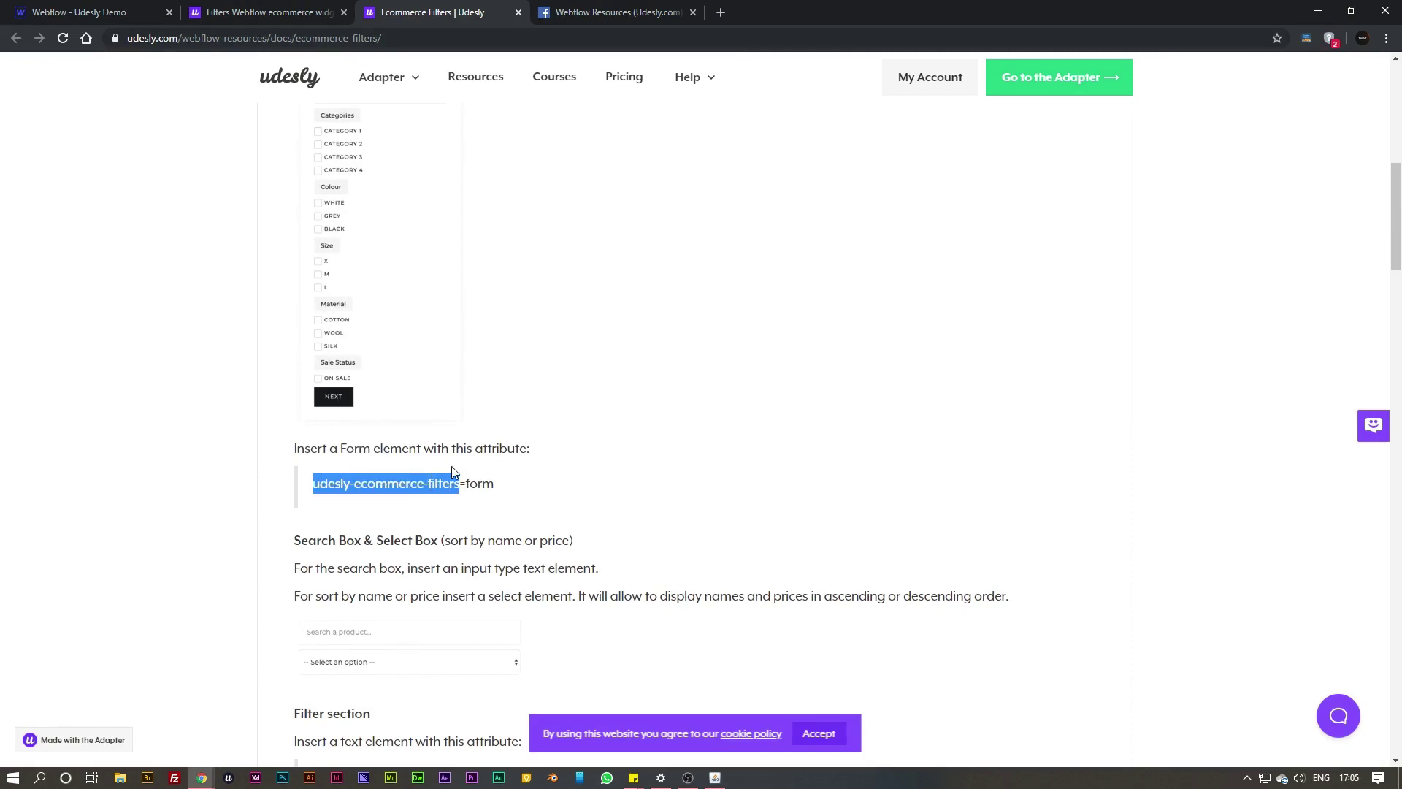
Step: Add the custom attribute udesly-ecommerce-filters with value 'form' to the Form Block and save it
click(79, 12)
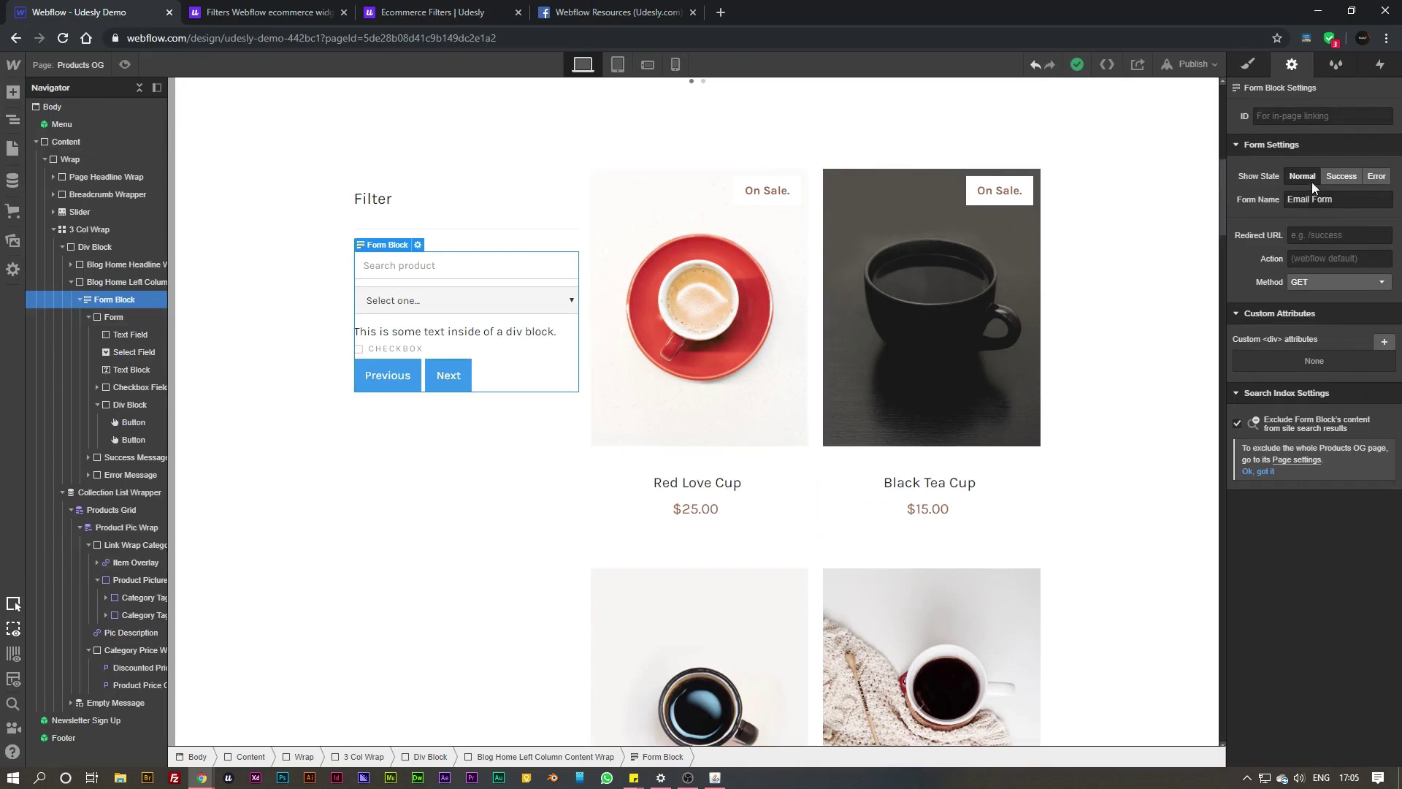
click(1383, 341)
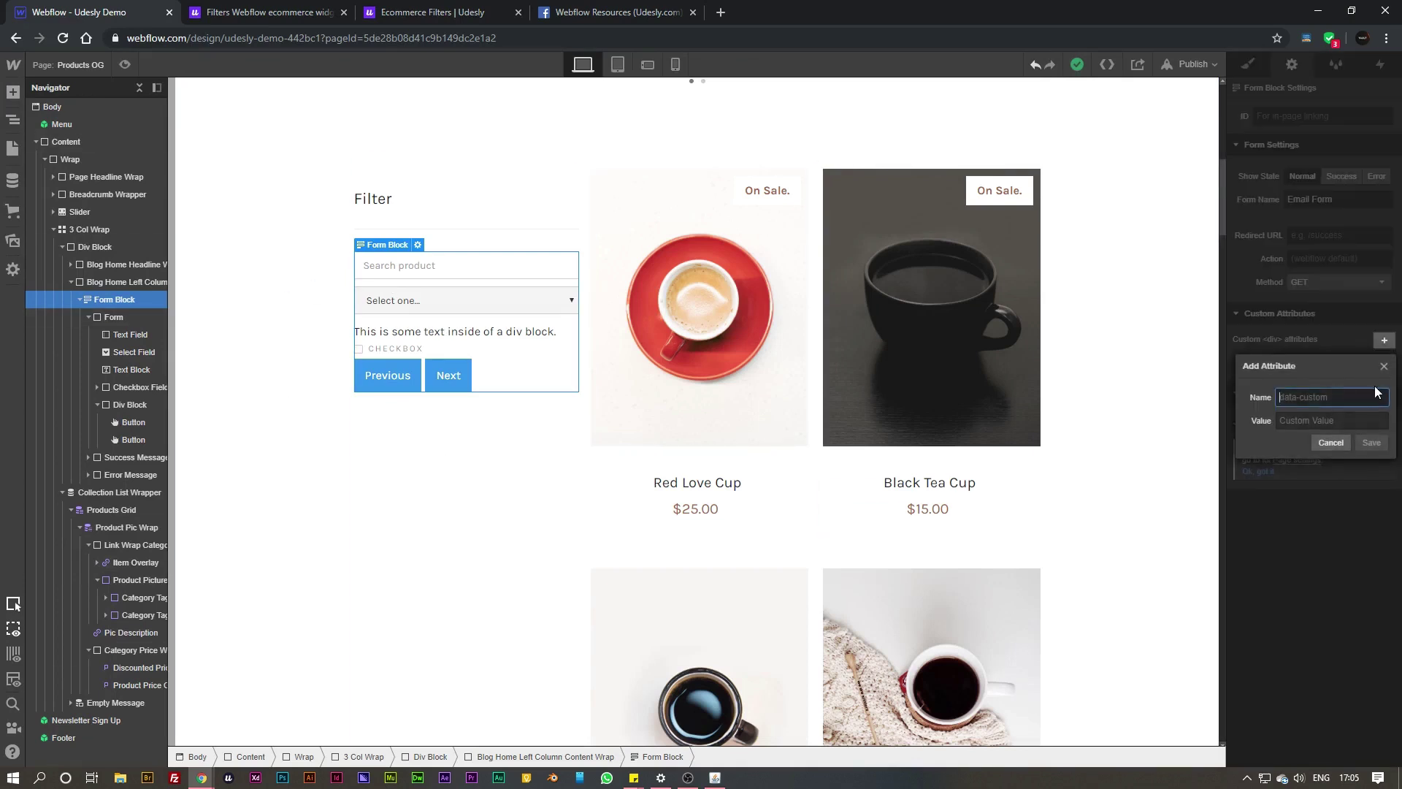
text(udesly-ecommerce-filters)
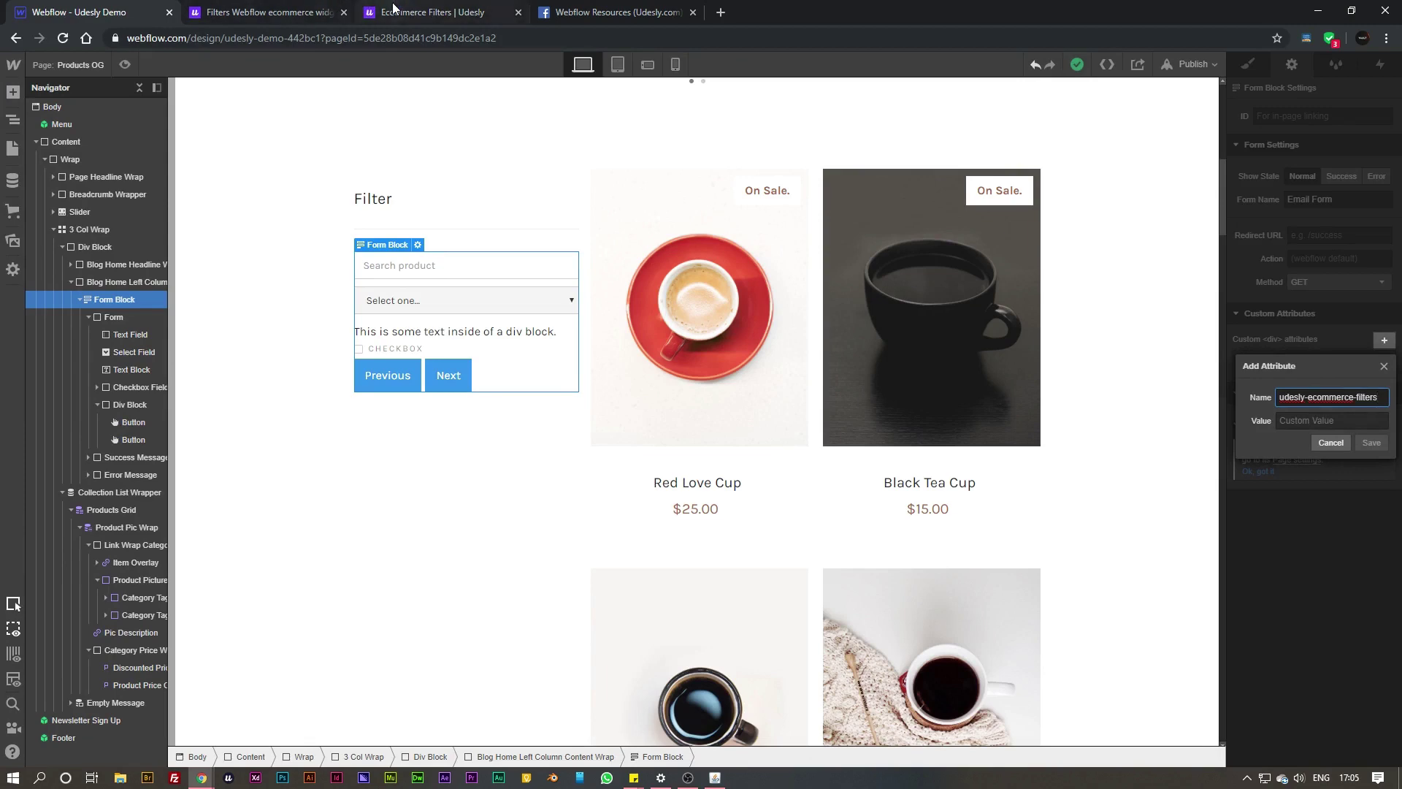
click(433, 12)
click(504, 485)
drag(503, 482, 466, 485)
key(ctrl+c)
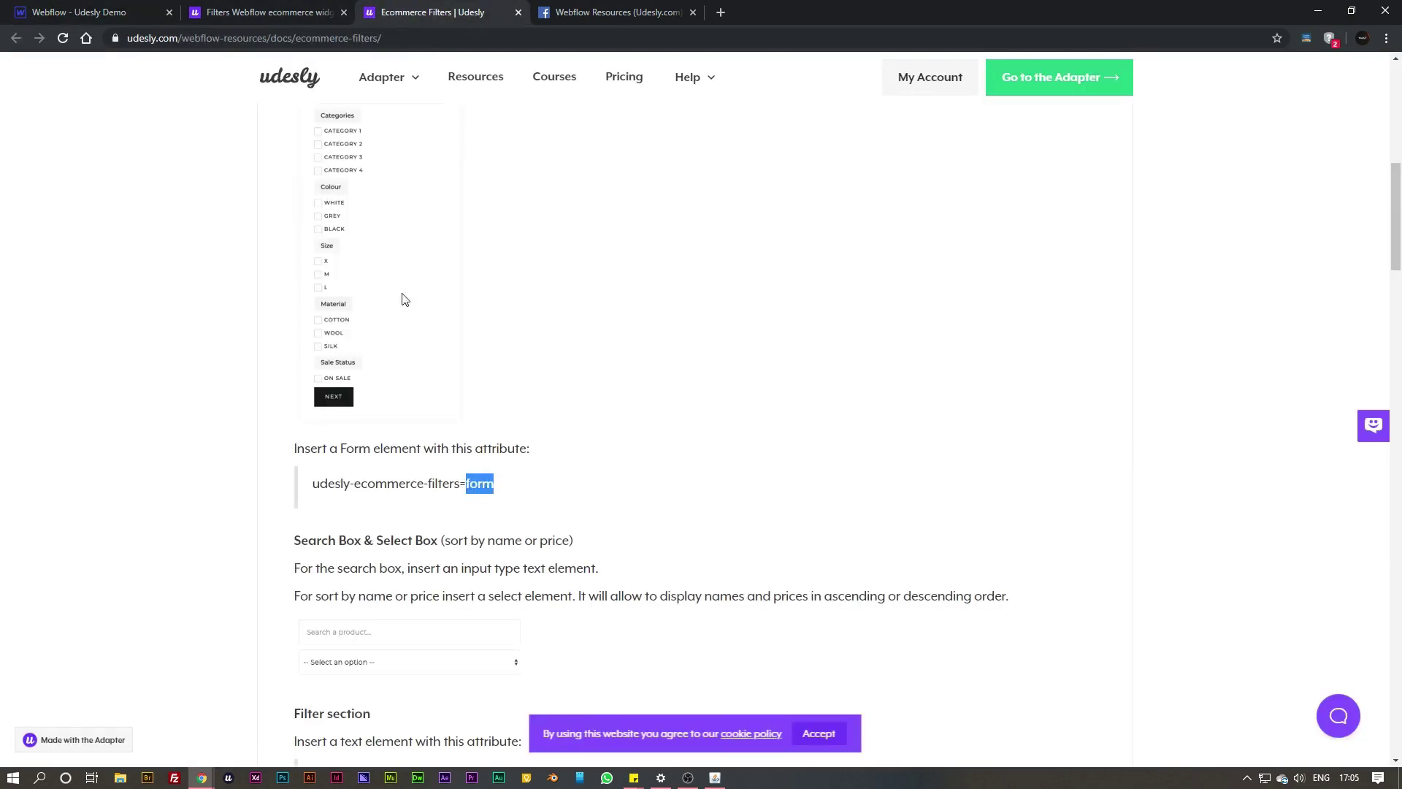
click(109, 12)
click(1347, 422)
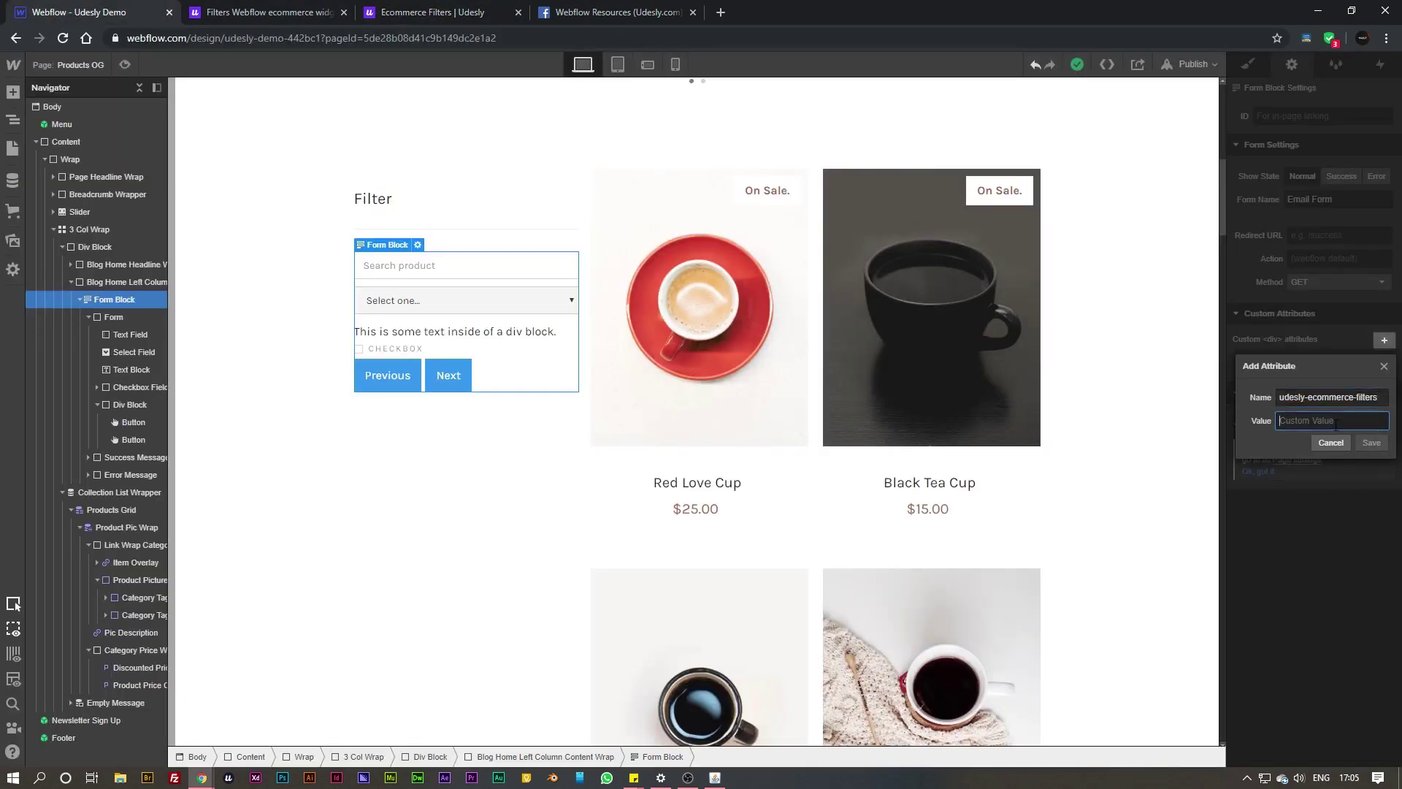
key(ctrl+v)
click(1371, 443)
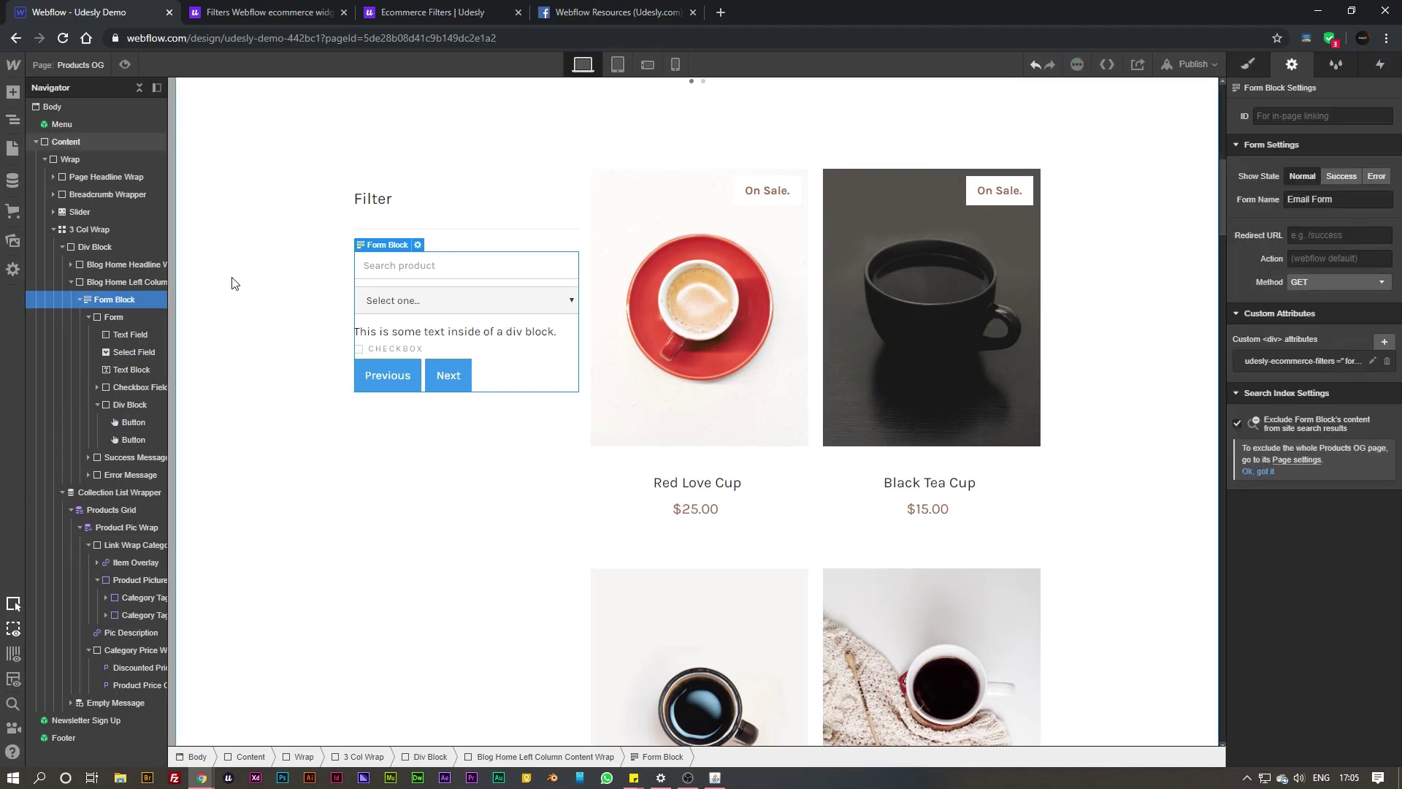
Step: Scroll the docs to the Filter section and copy 'filter' from filter=name
click(435, 15)
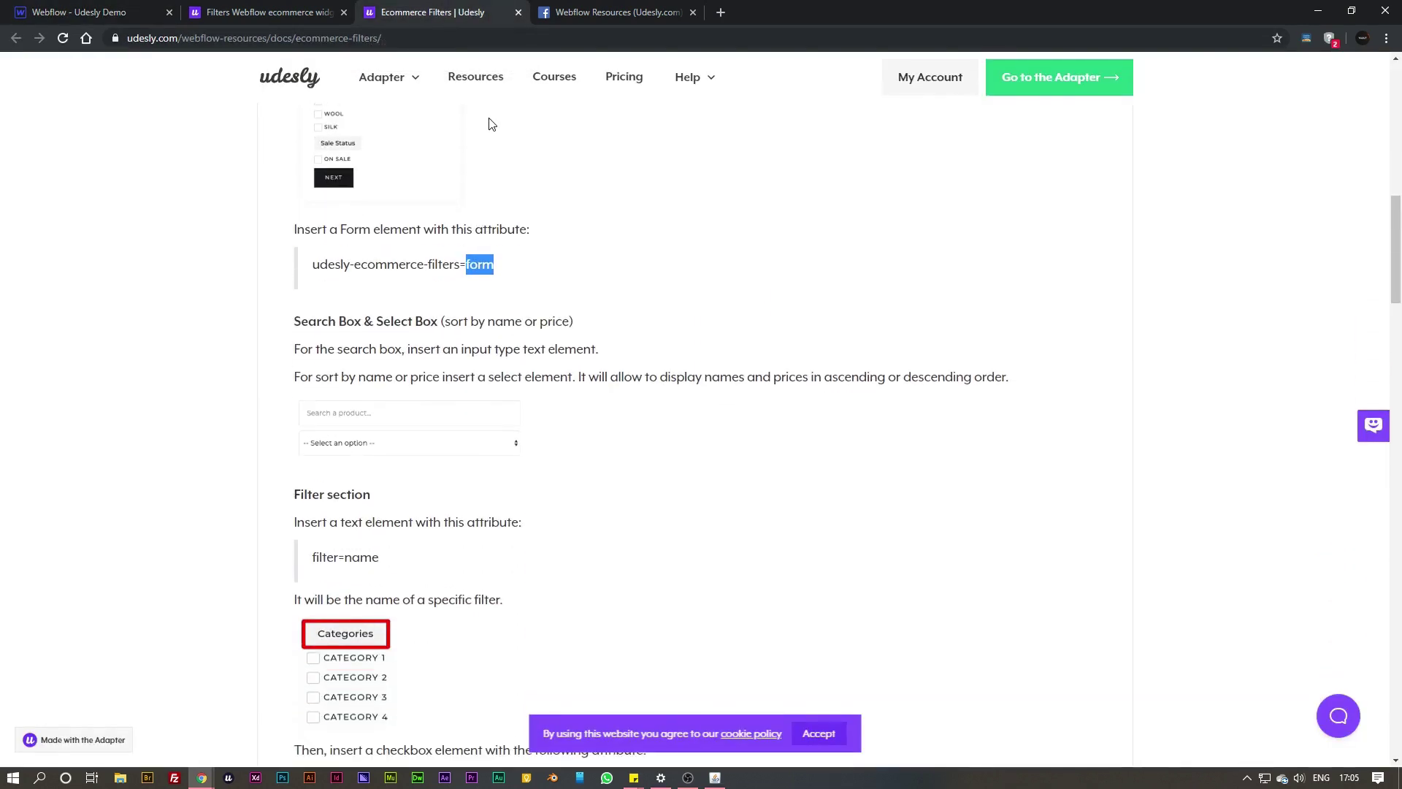
scroll(492, 124, down, 5)
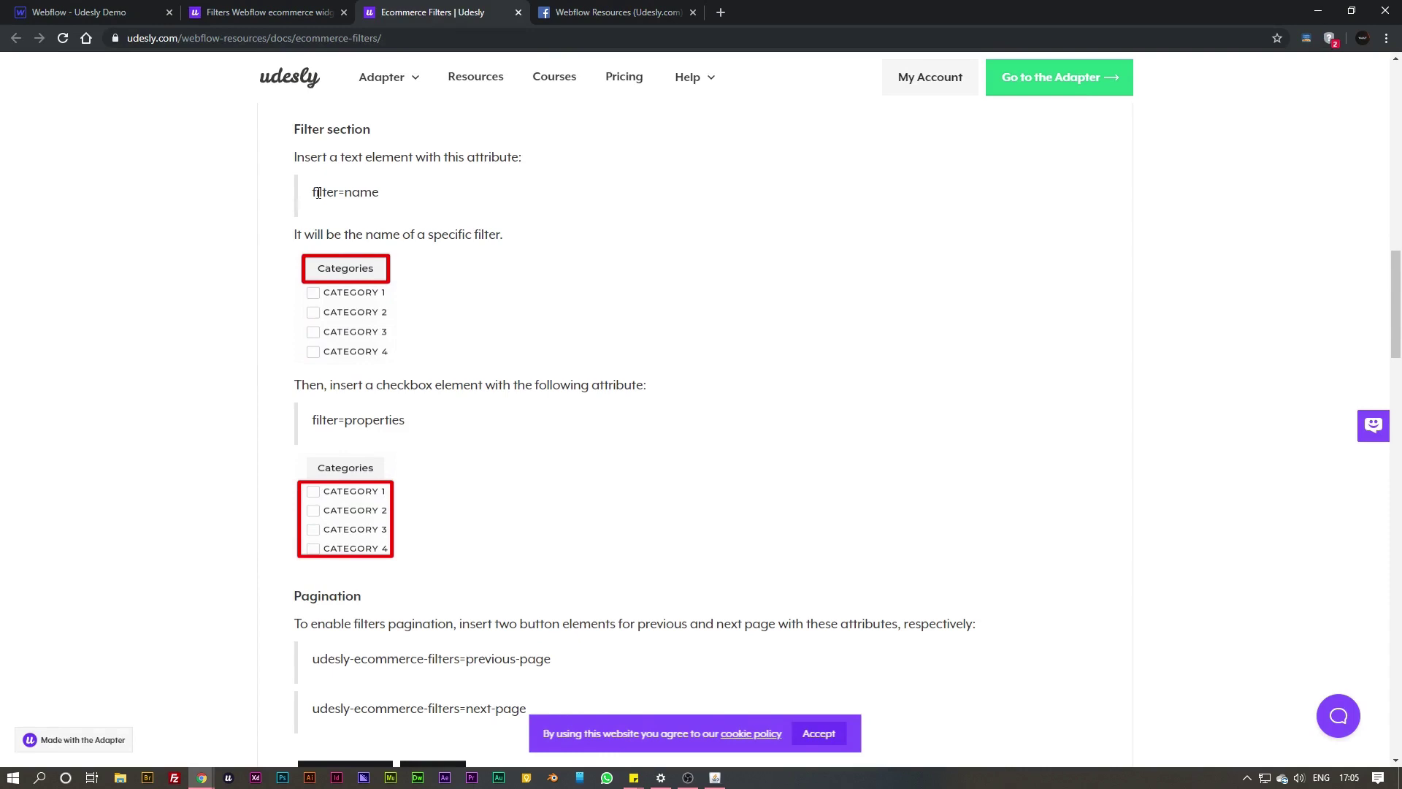
drag(316, 192, 338, 195)
Step: Give the text block the custom attribute filter=name
click(111, 16)
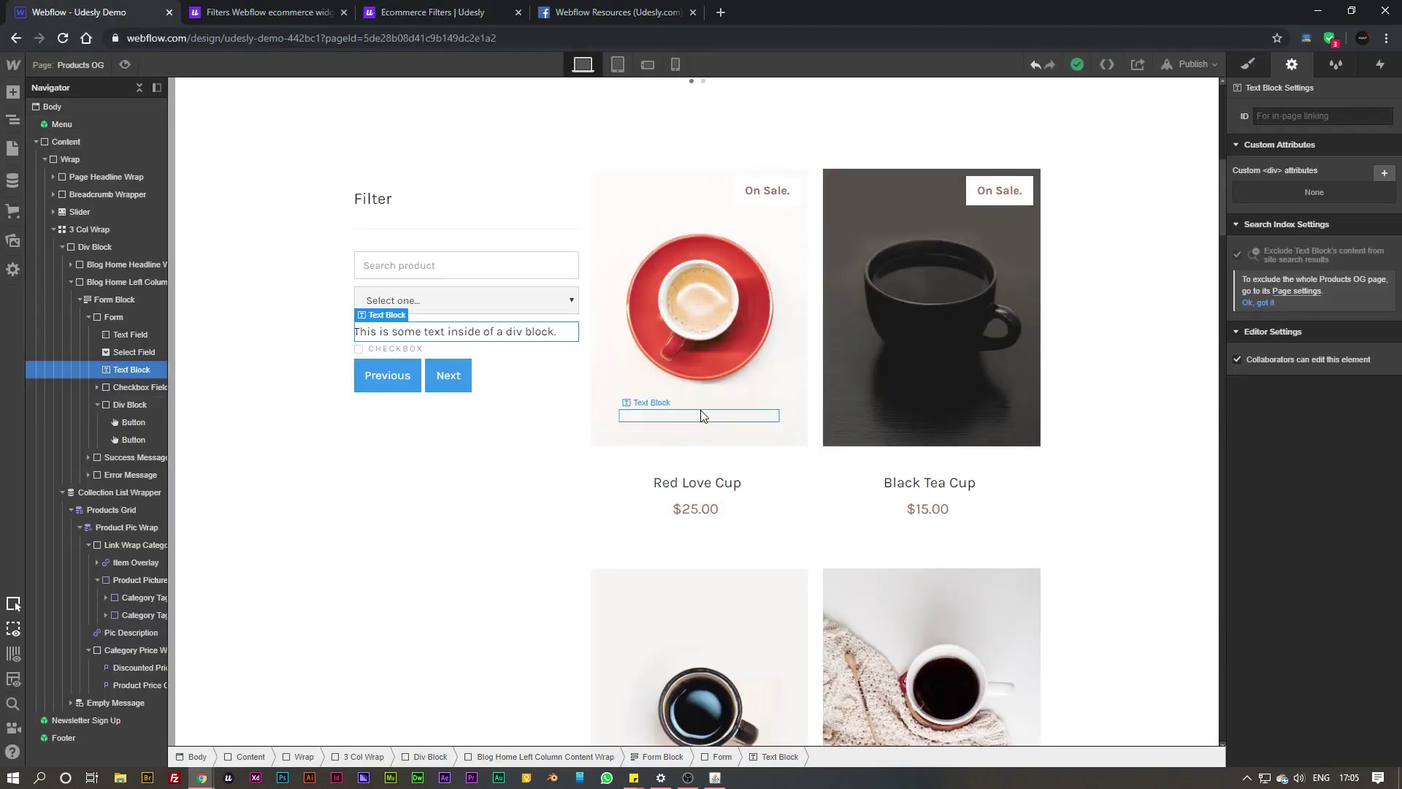
click(1384, 175)
text(filter)
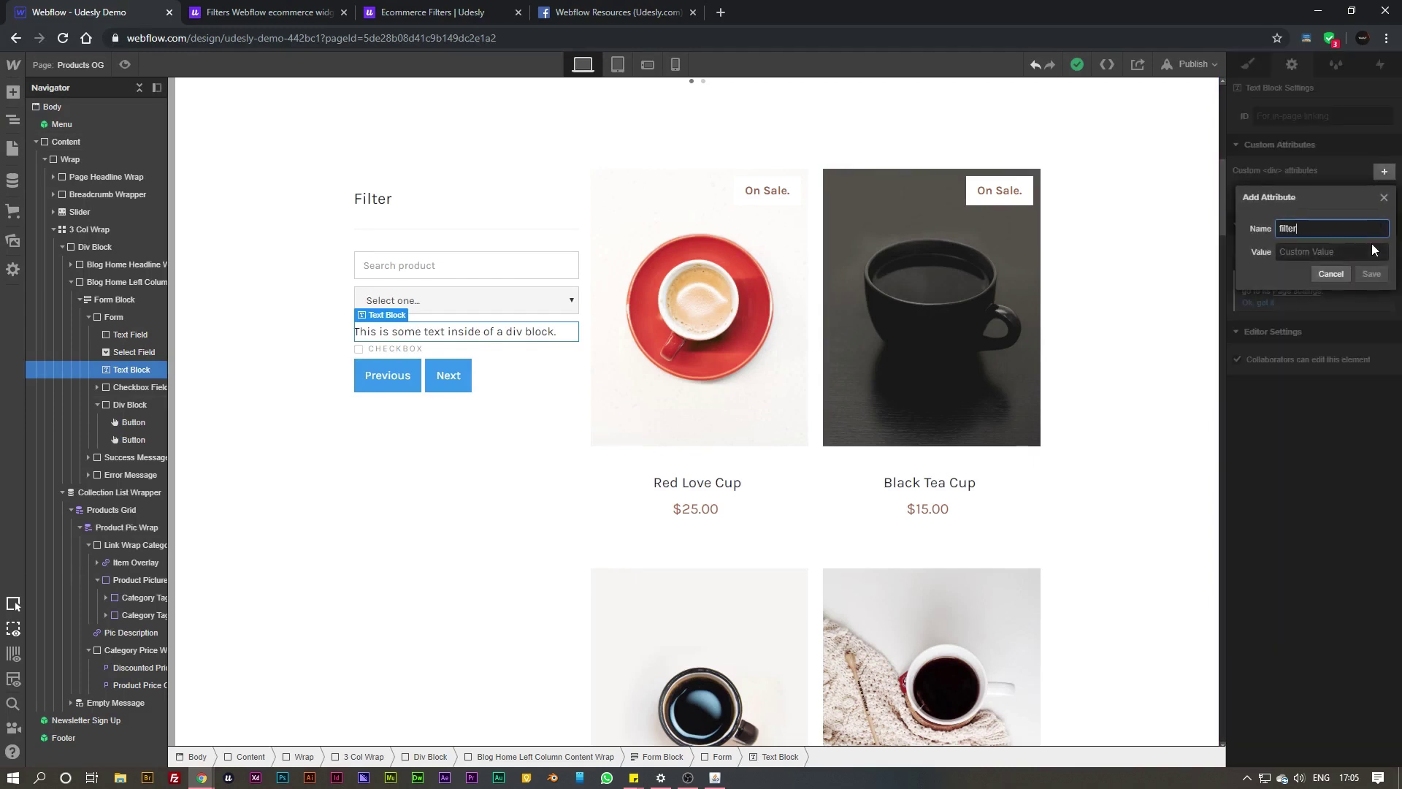
click(1318, 251)
text(n)
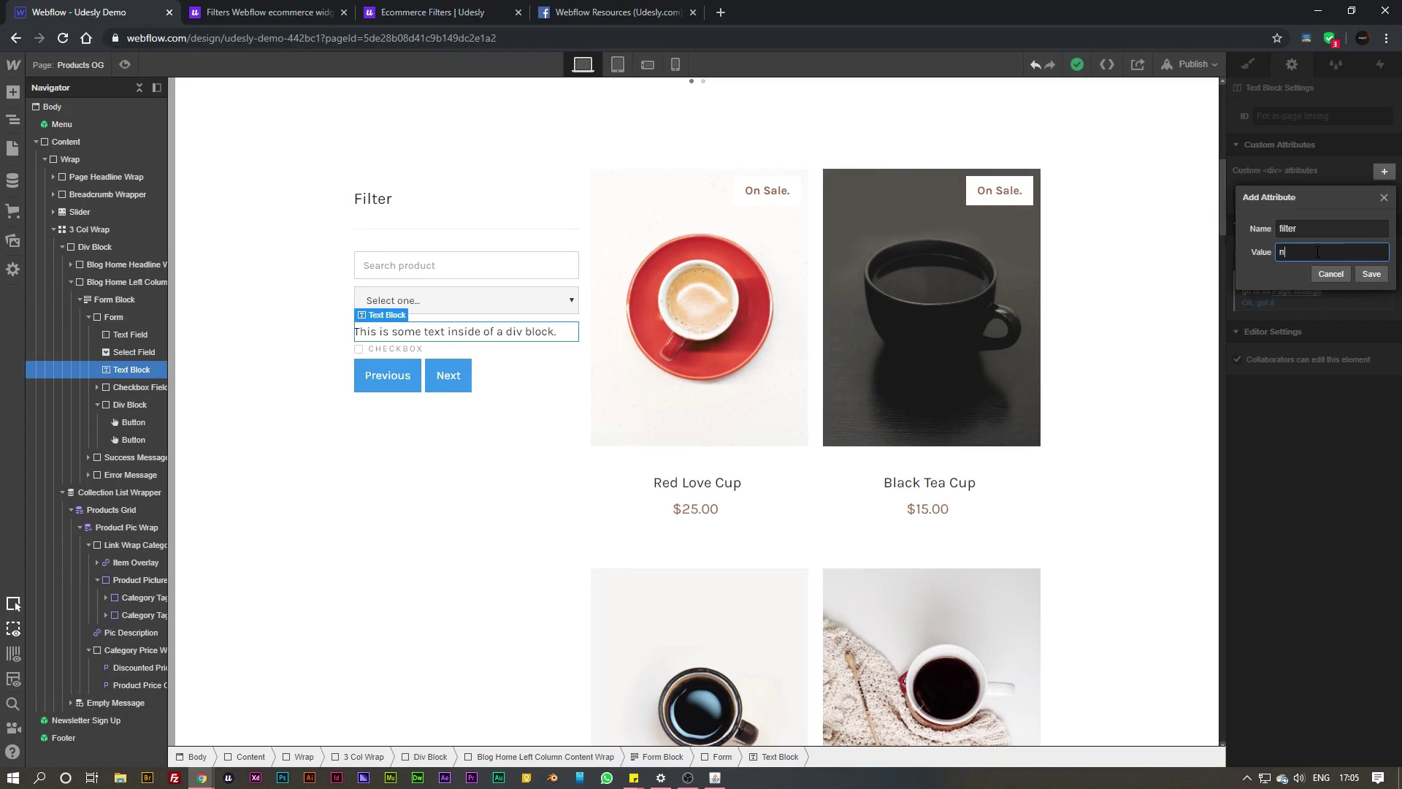
text(ame)
key(Return)
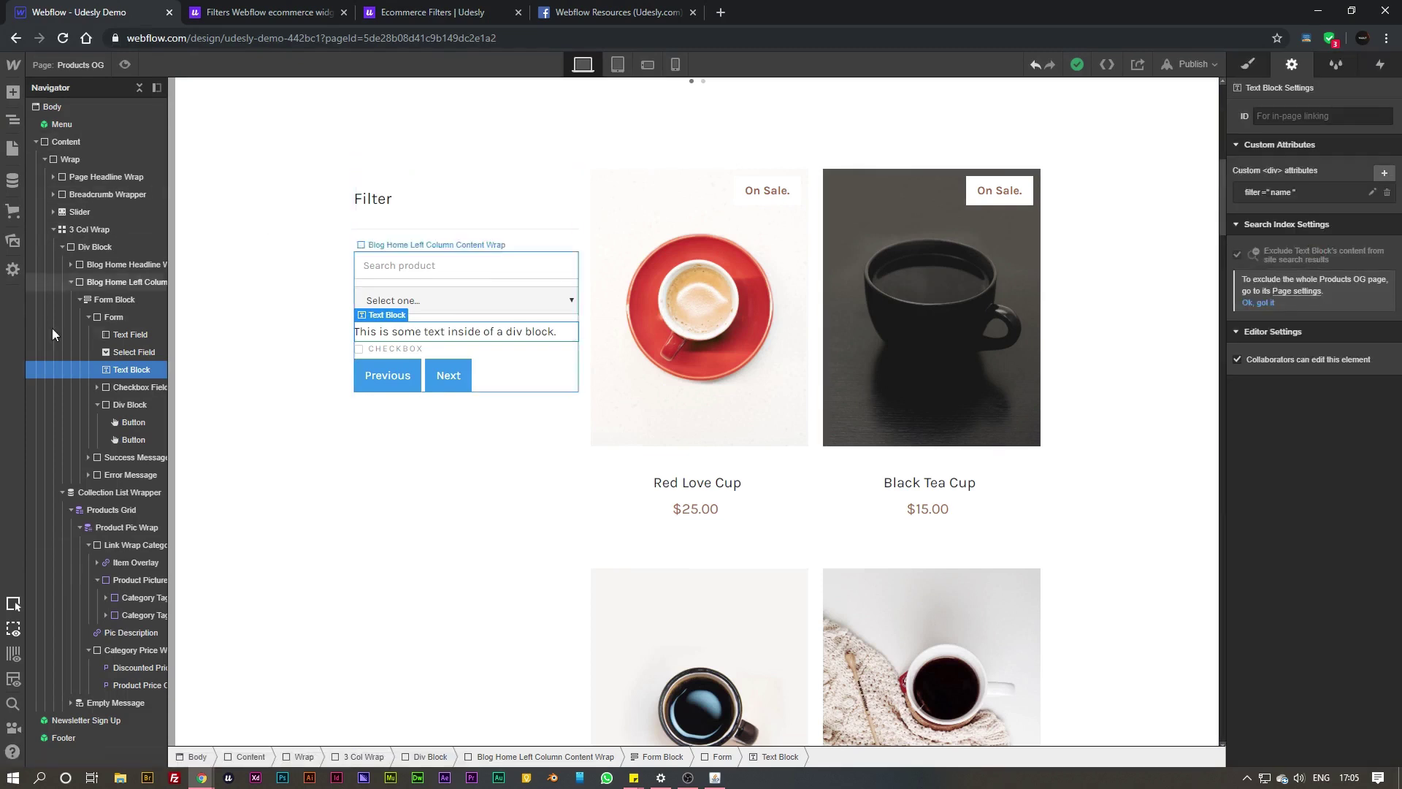
Step: Add the custom attribute filter=properties to the checkbox field
click(119, 392)
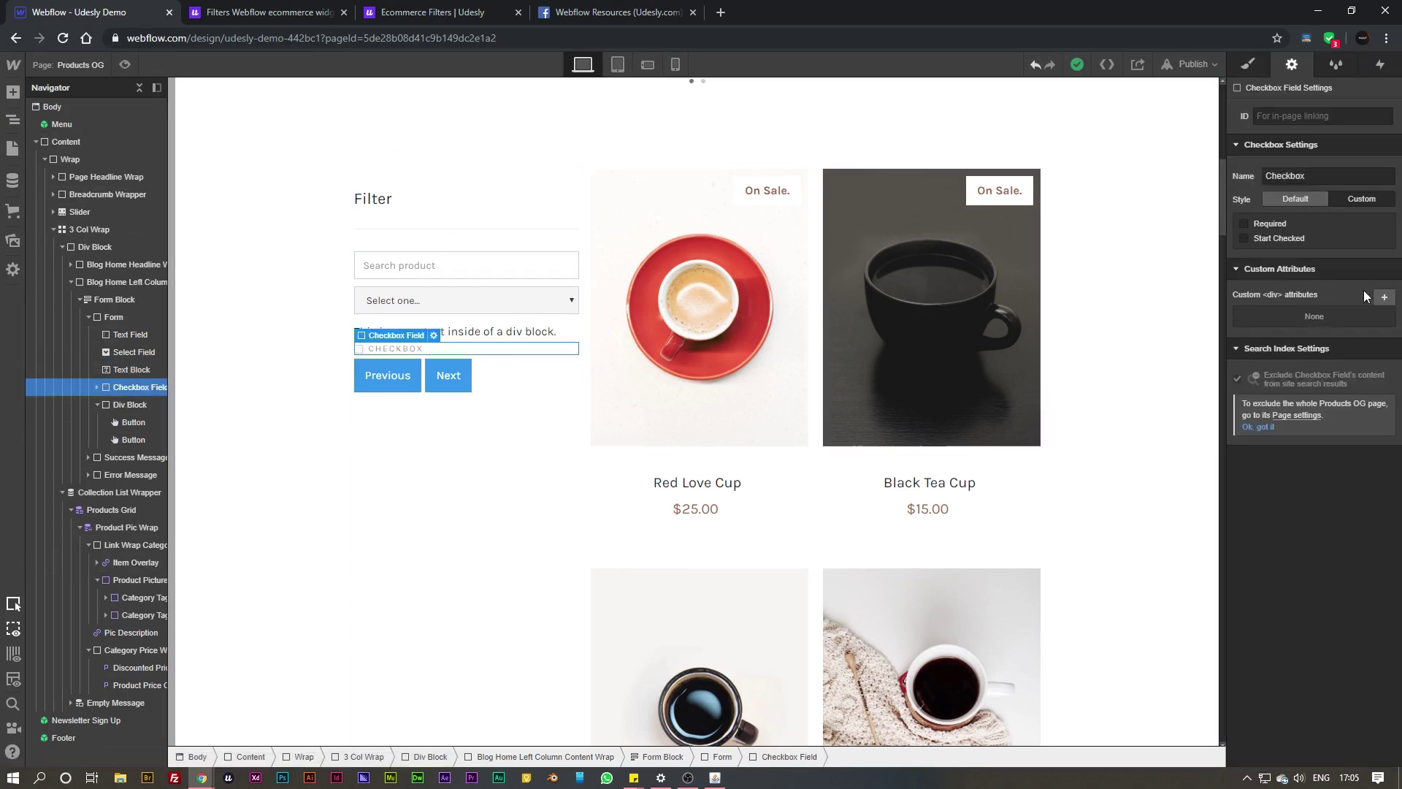
click(1385, 296)
text(filter)
key(Tab)
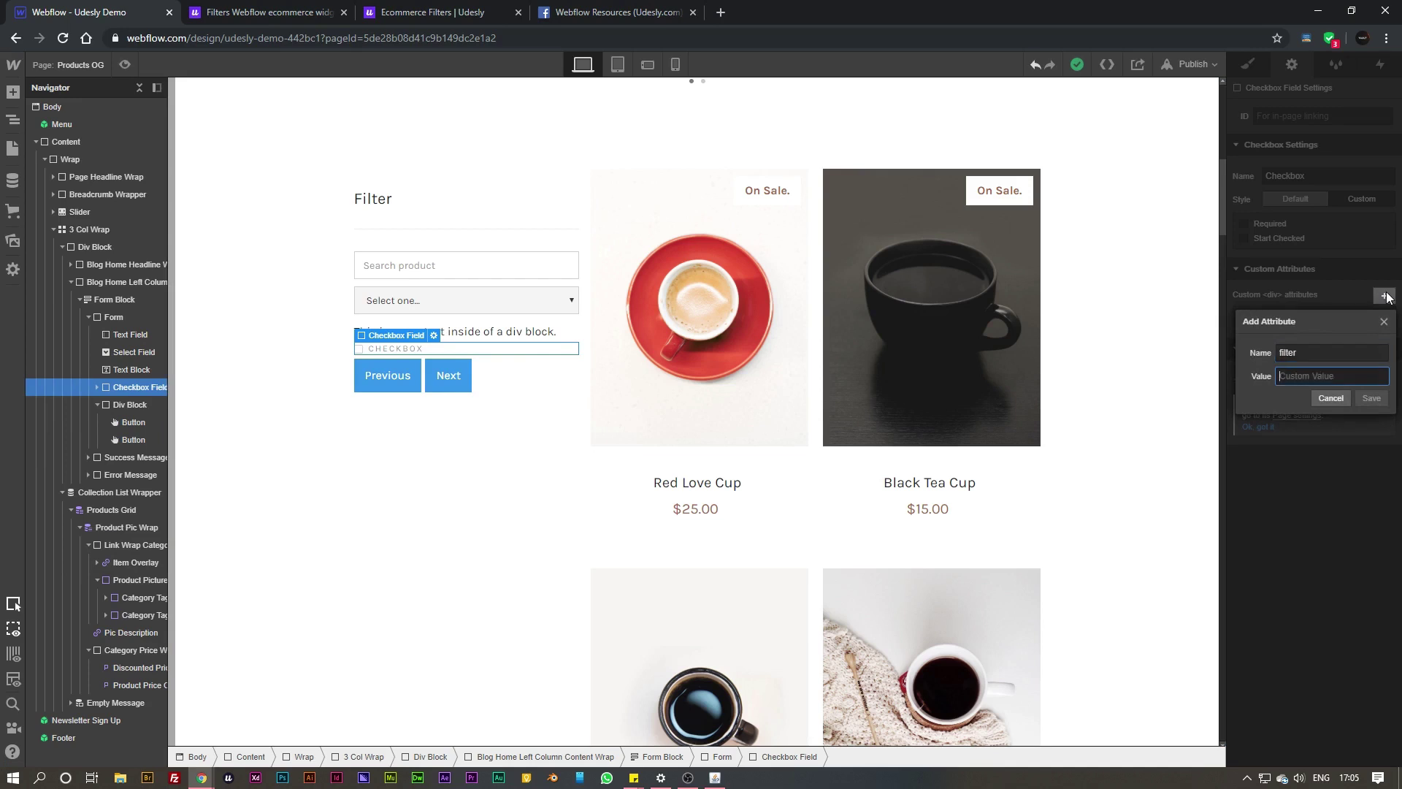
text(properties)
key(Return)
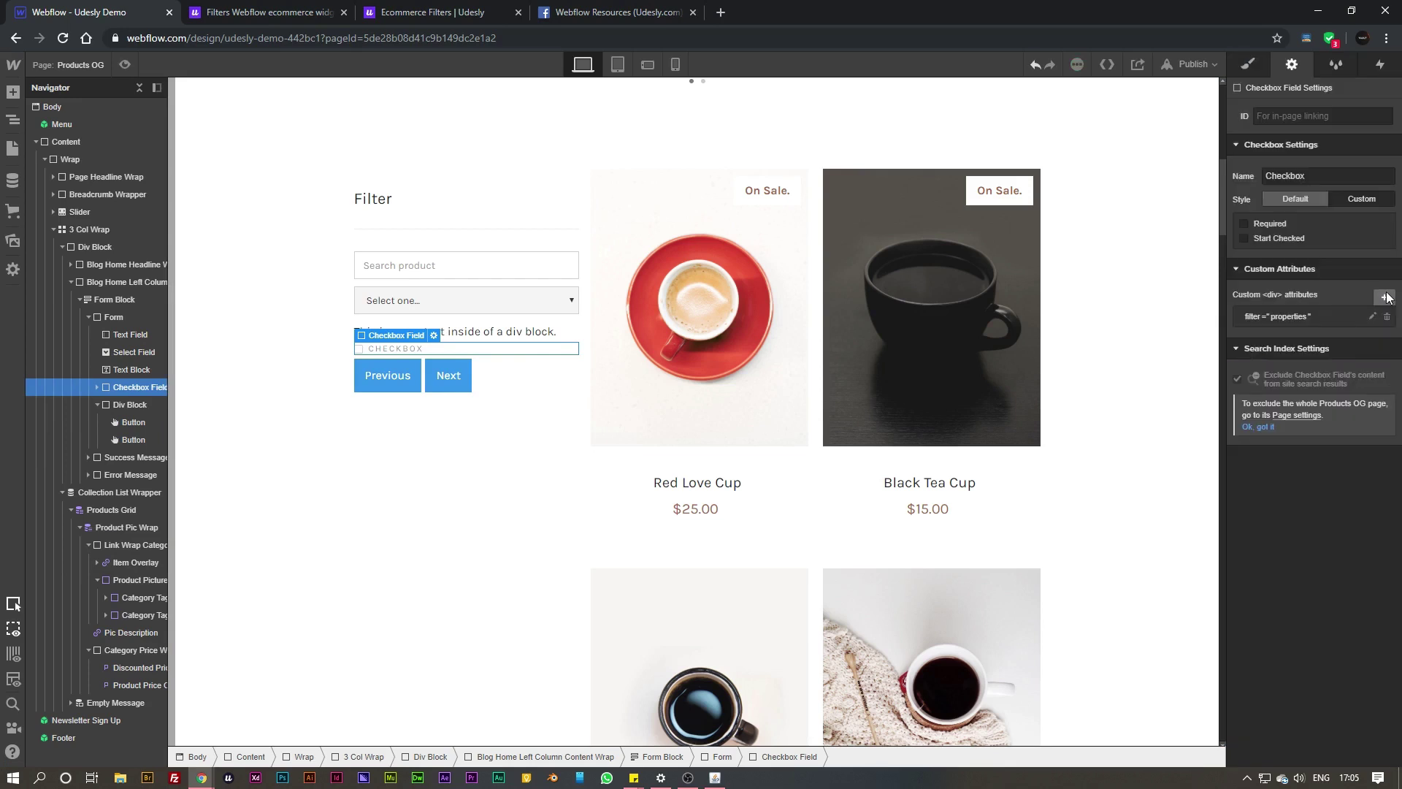
Step: Select the Previous button and copy the udesly-ecommerce-filters attribute name from the docs
click(122, 419)
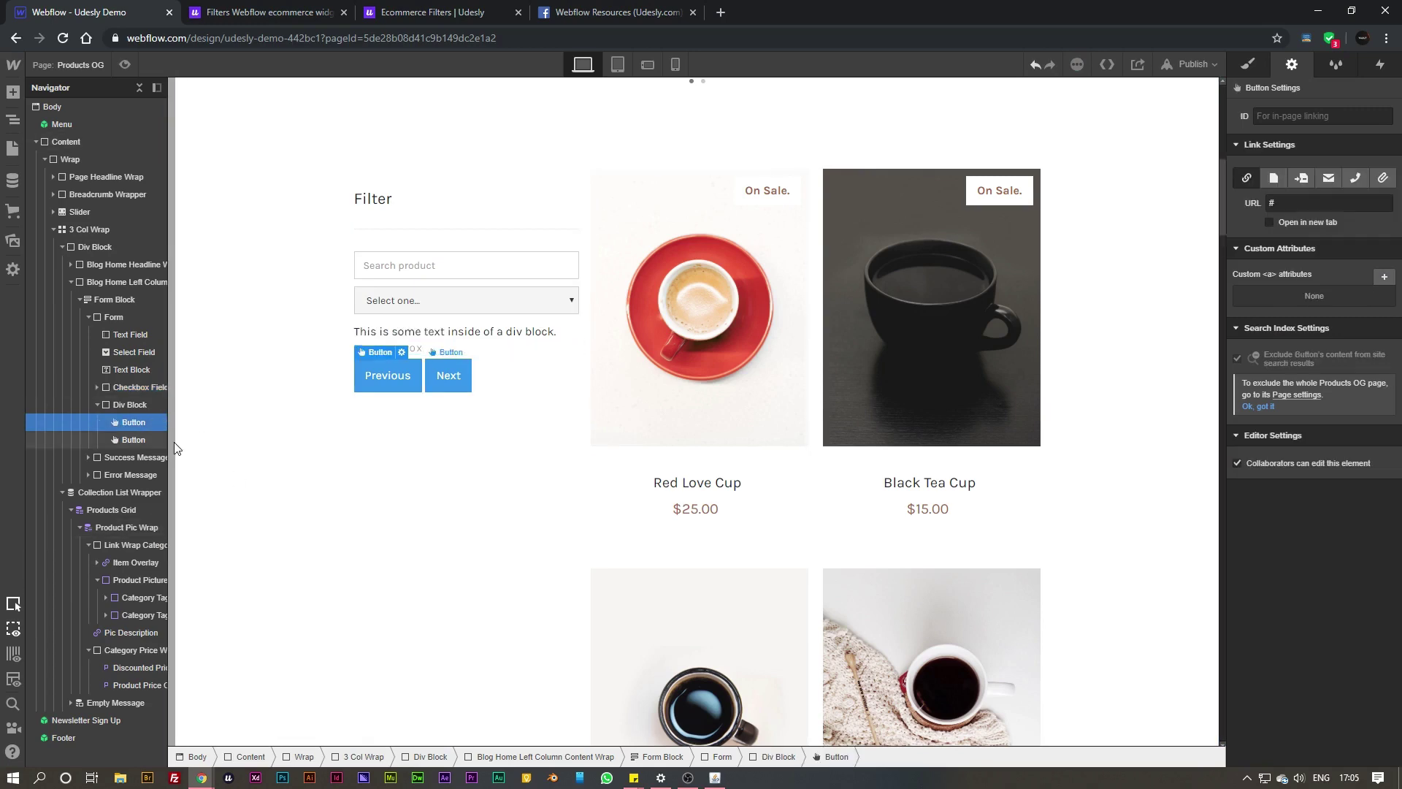
click(441, 11)
scroll(591, 390, down, 4)
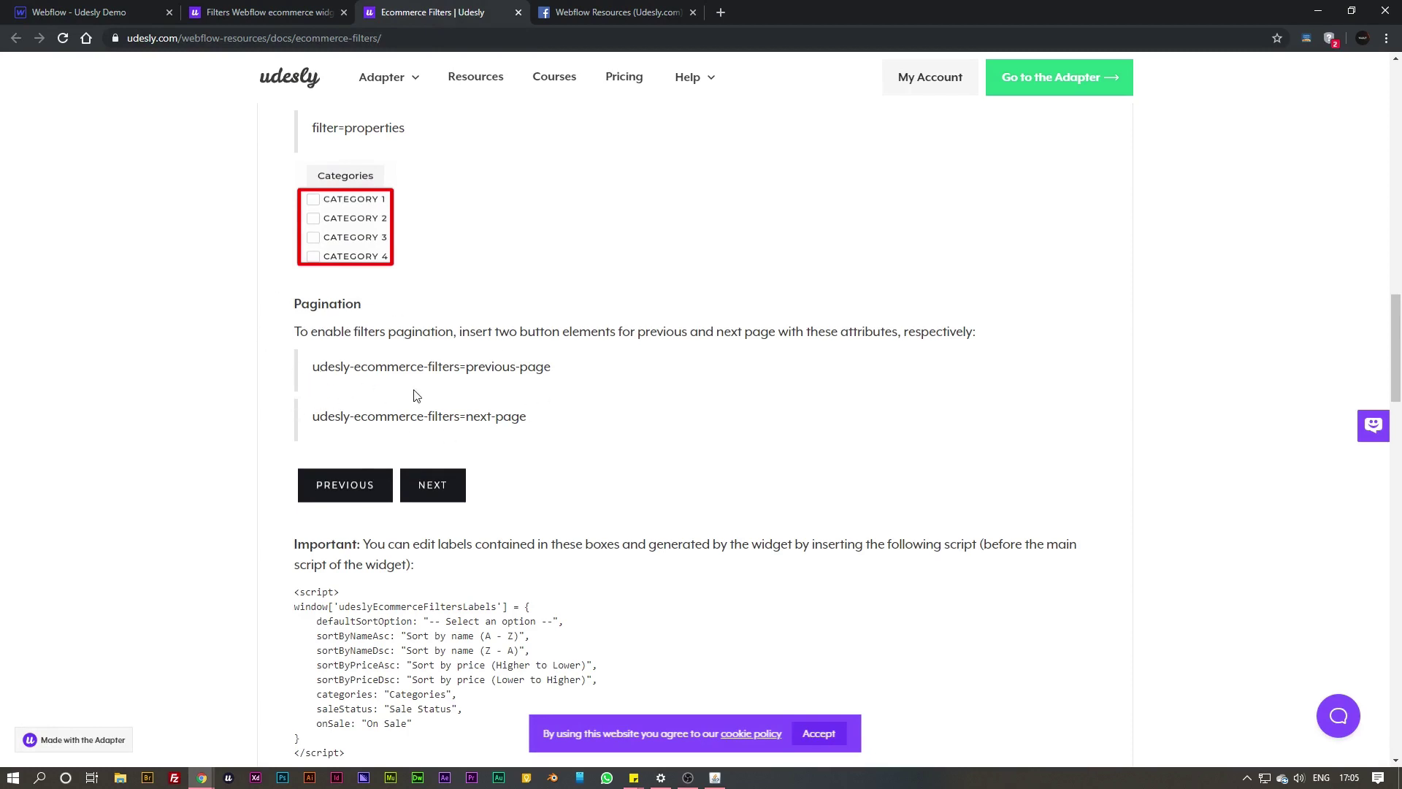
drag(461, 367, 315, 381)
key(ctrl+c)
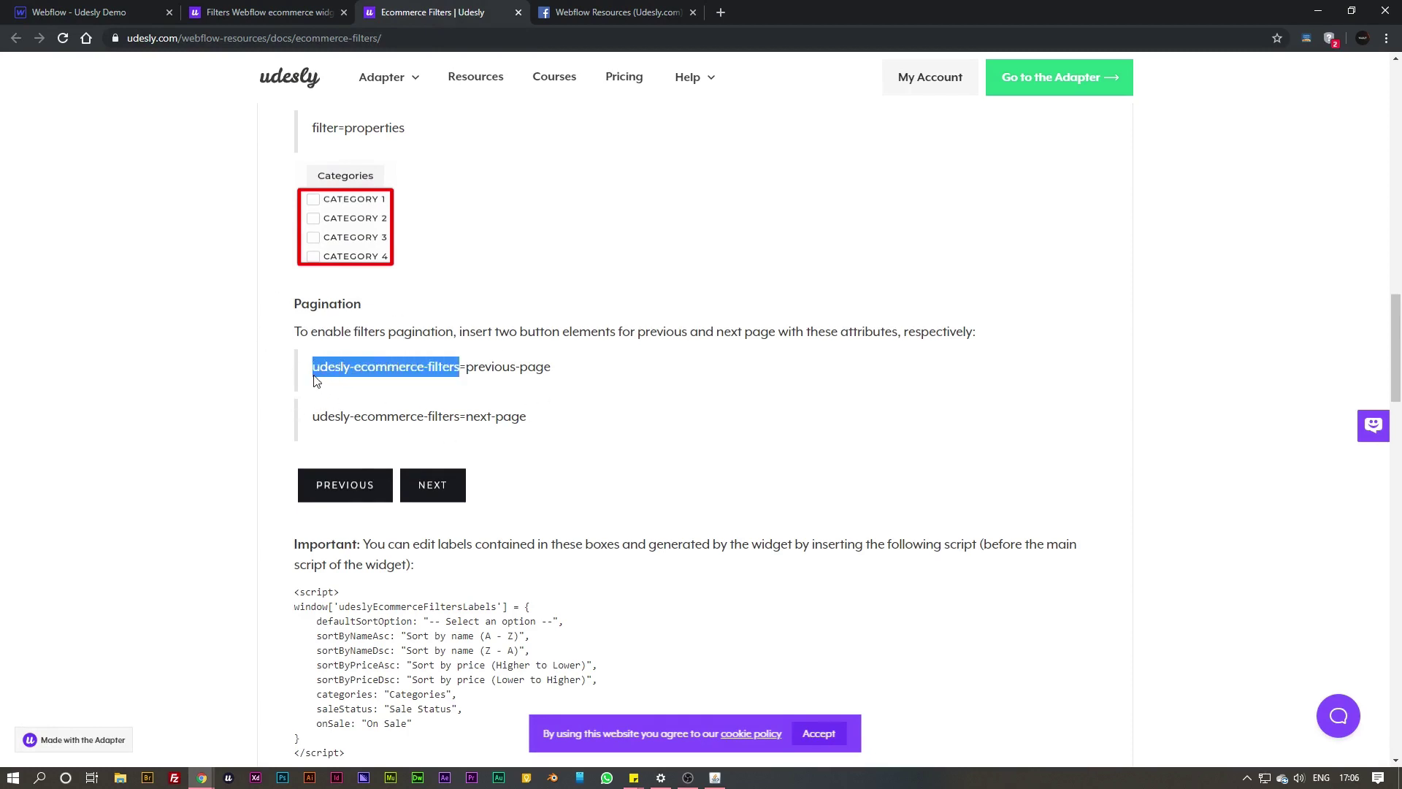
Step: Give the Previous button the attribute udesly-ecommerce-filters=previous-page
click(129, 9)
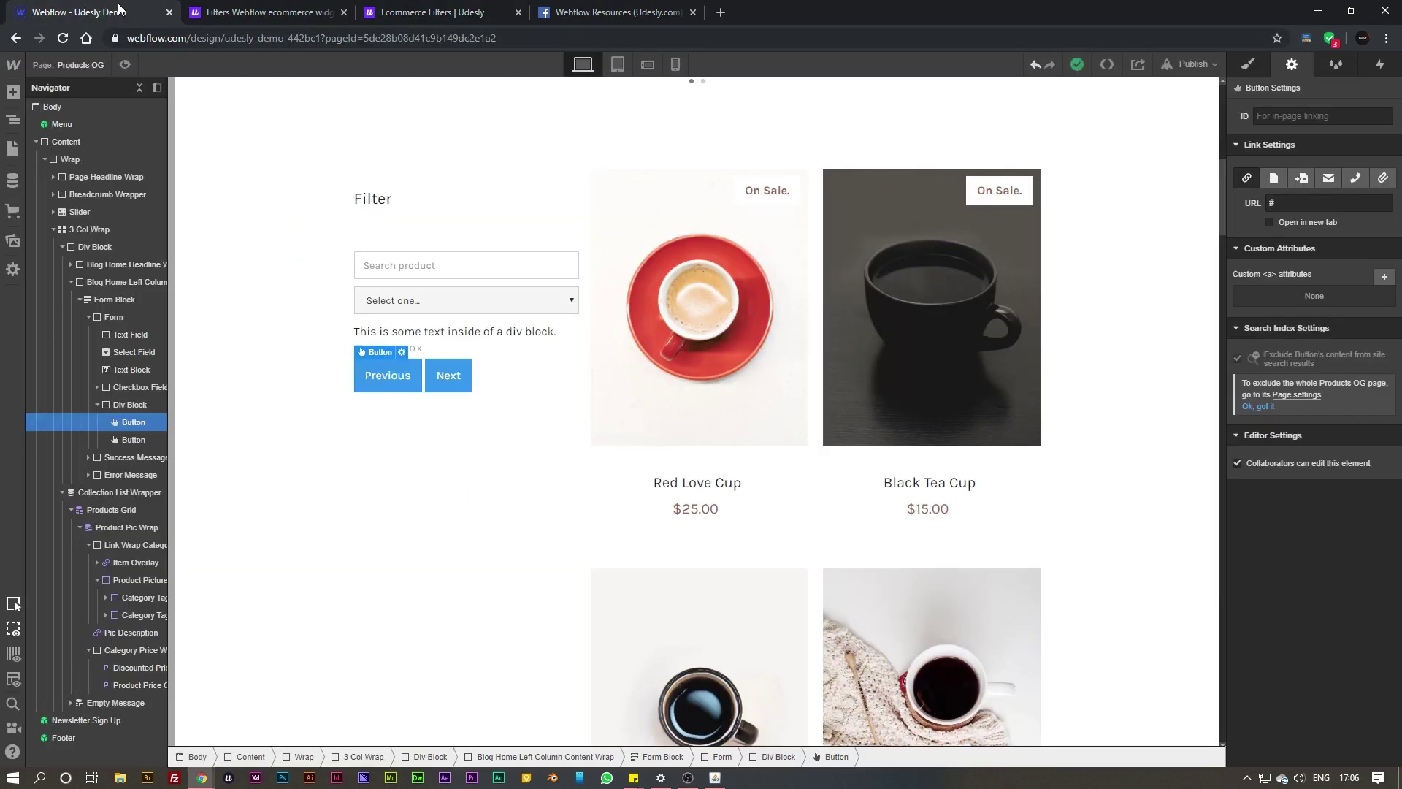
click(1384, 277)
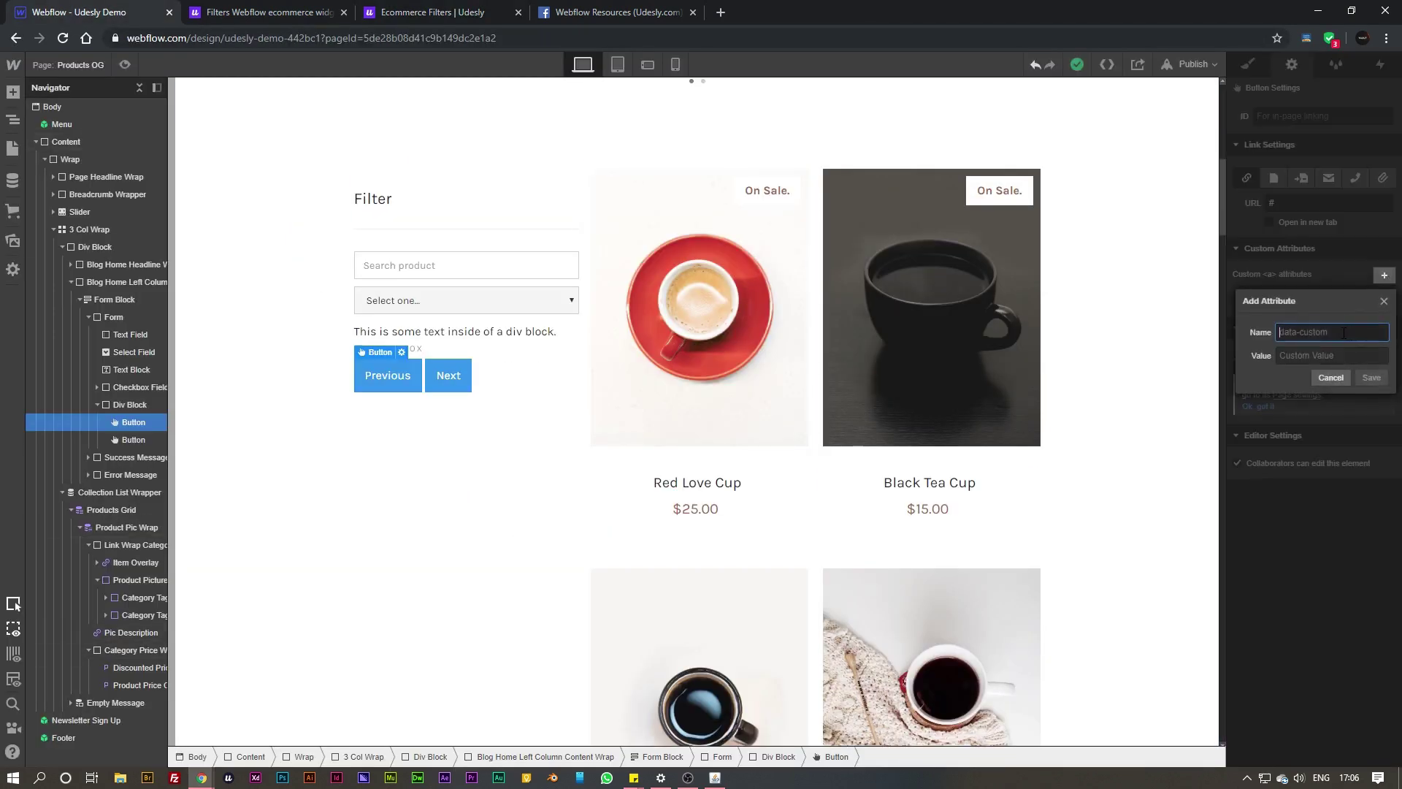
key(ctrl+v)
click(1320, 355)
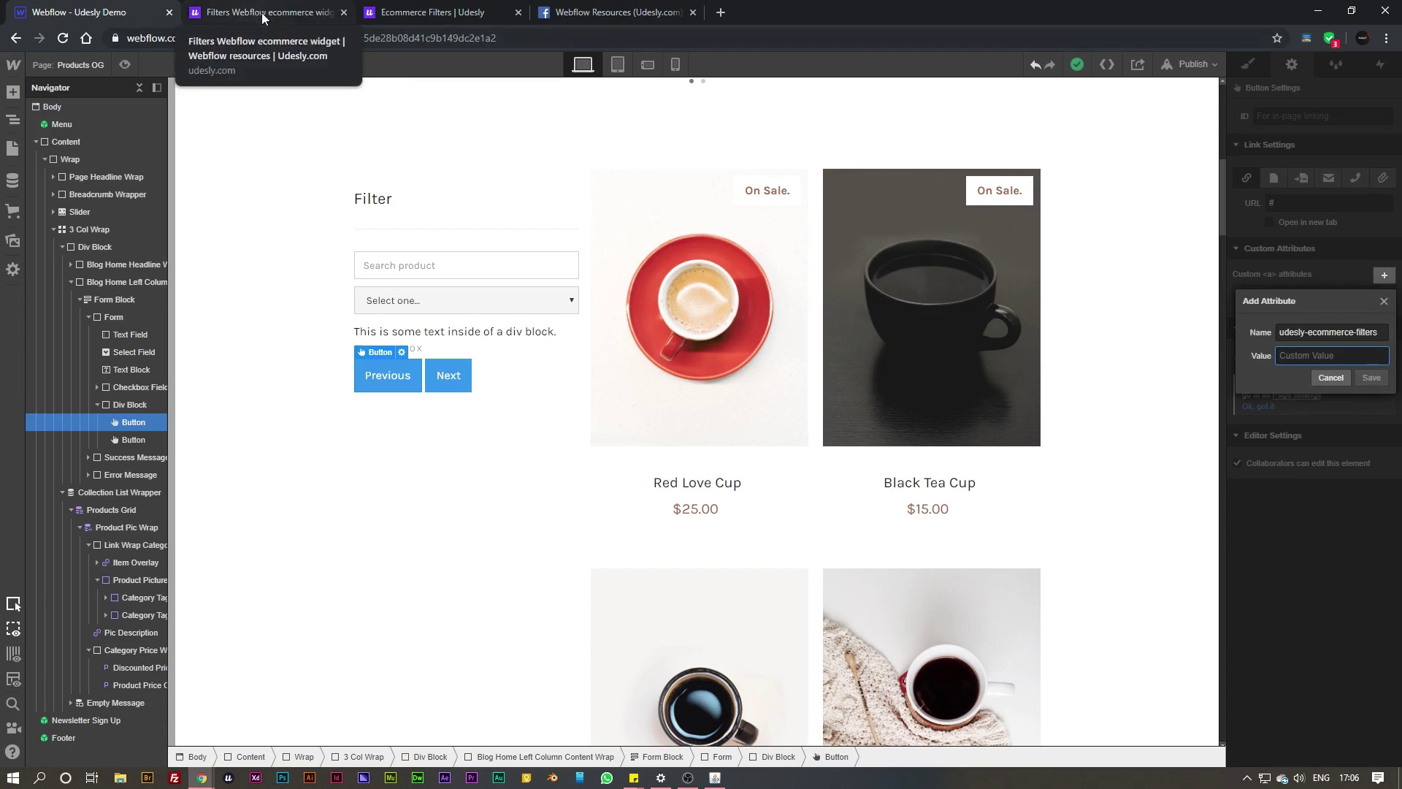
click(474, 18)
drag(570, 373, 466, 368)
key(ctrl+c)
click(73, 12)
key(ctrl+v)
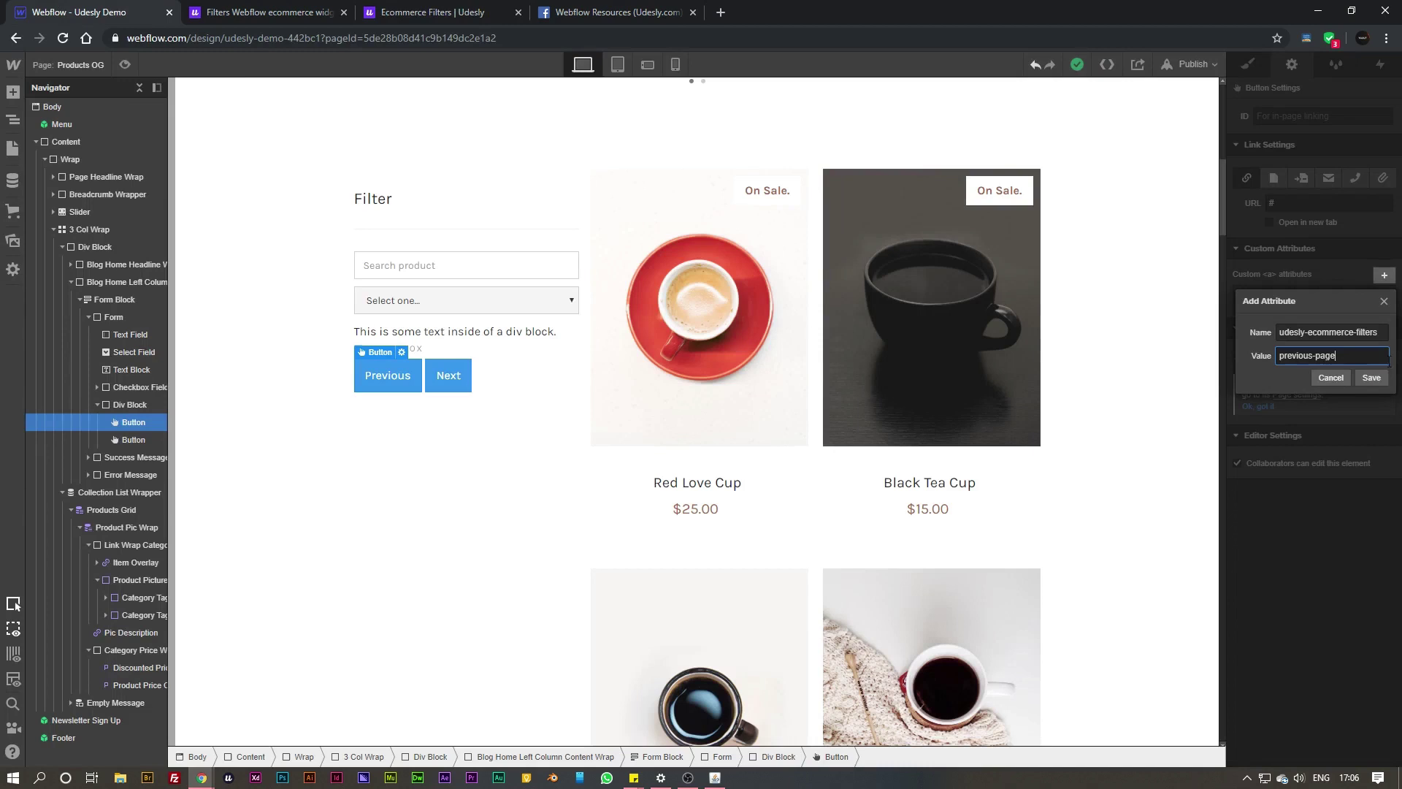
click(1371, 377)
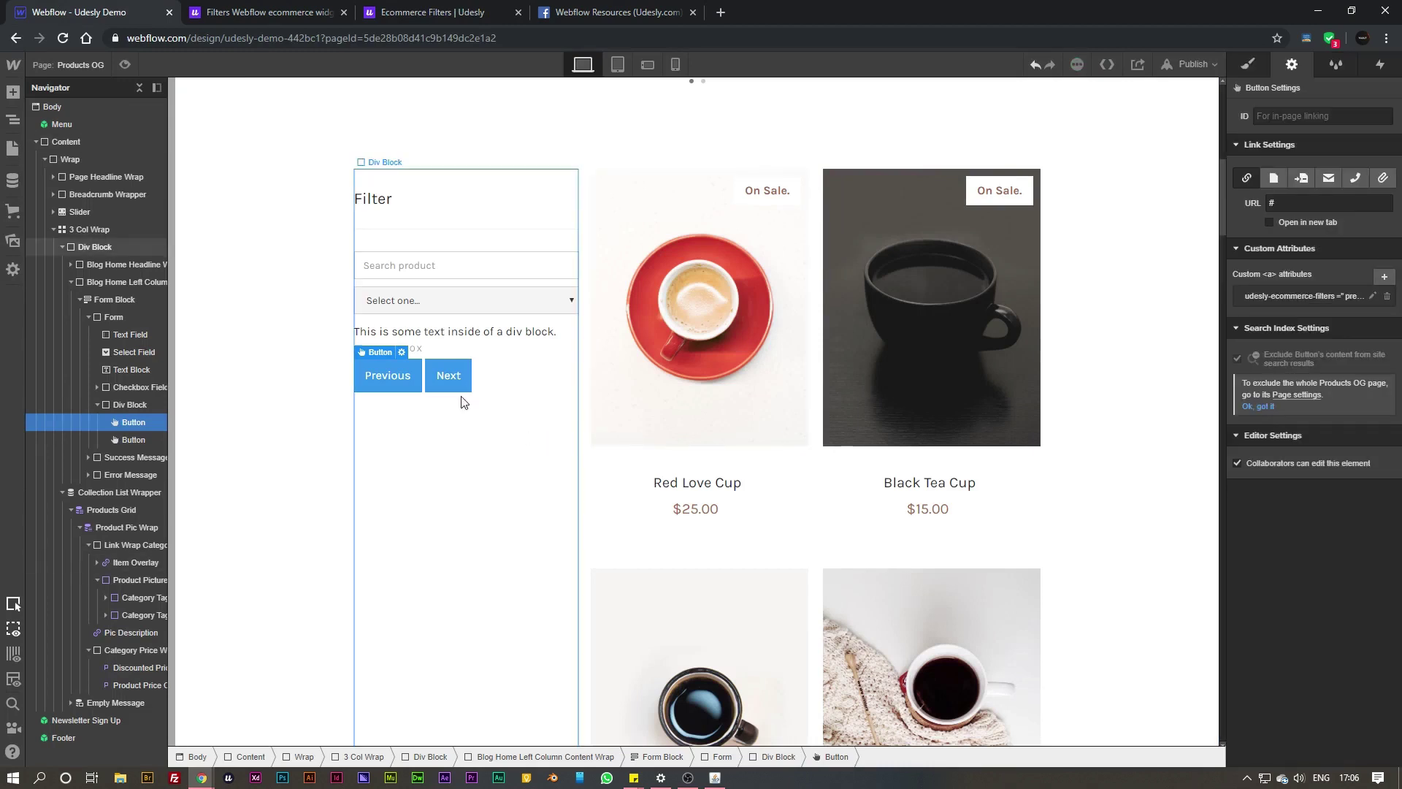
Step: Give the Next button the attribute udesly-ecommerce-filters=next-page, copying both parts from the docs
click(450, 385)
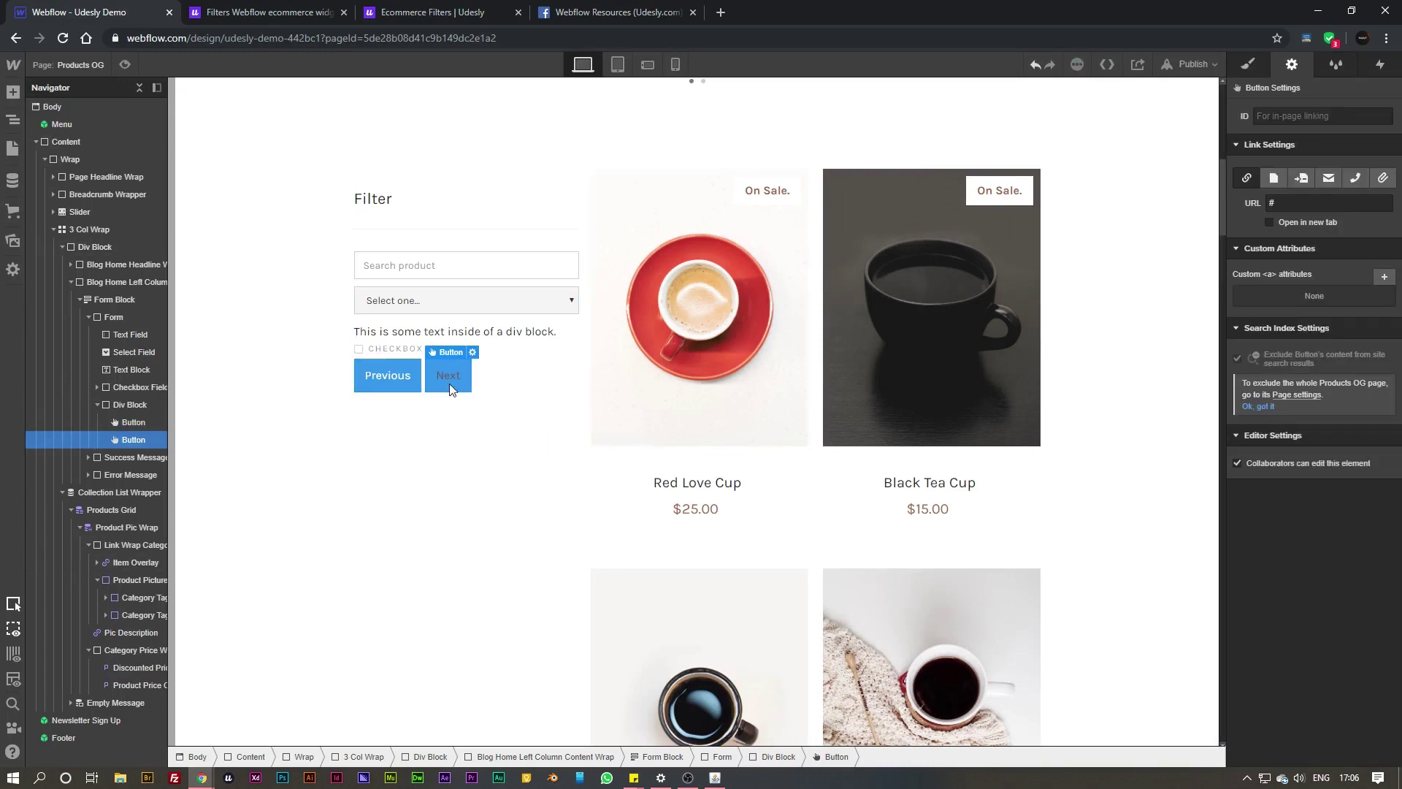
click(432, 13)
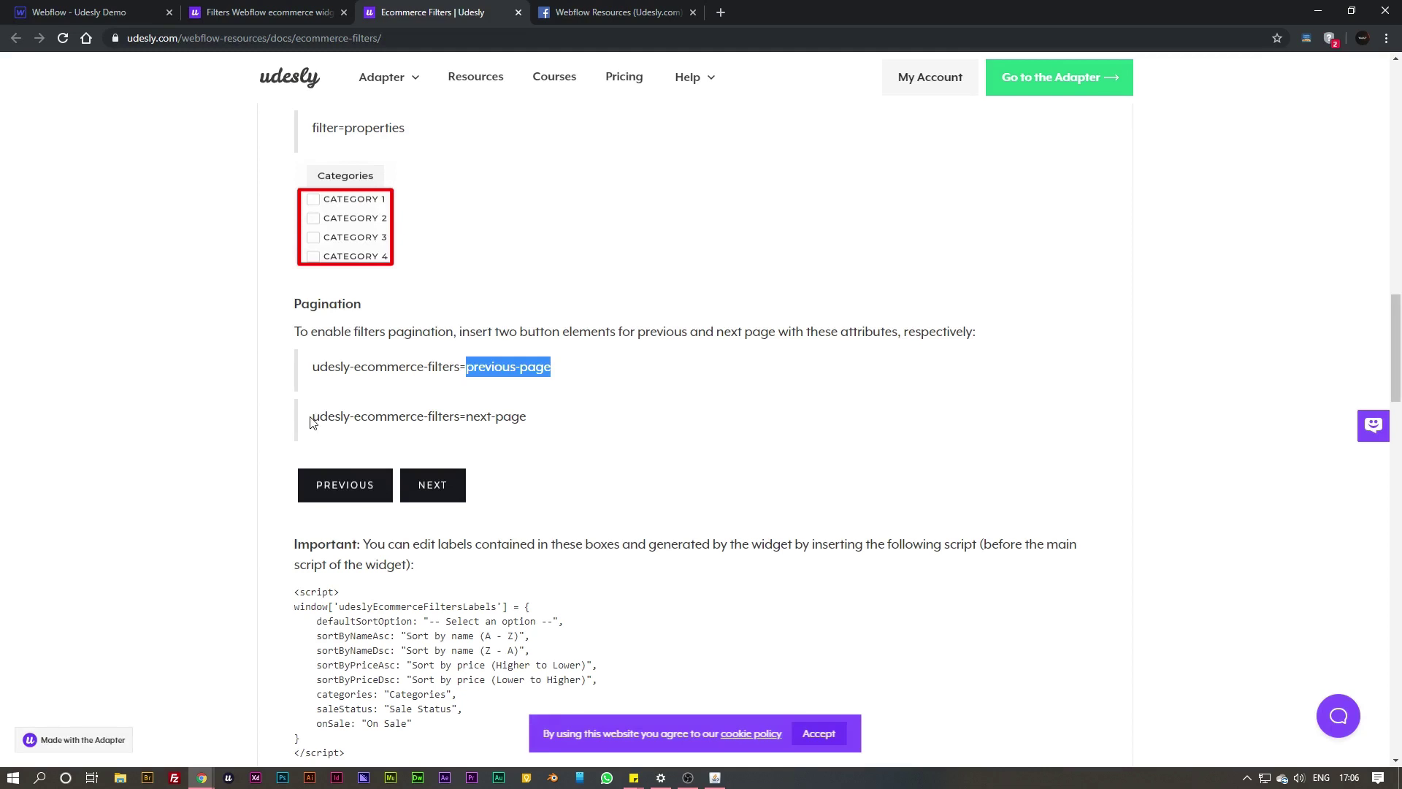
drag(311, 418, 453, 417)
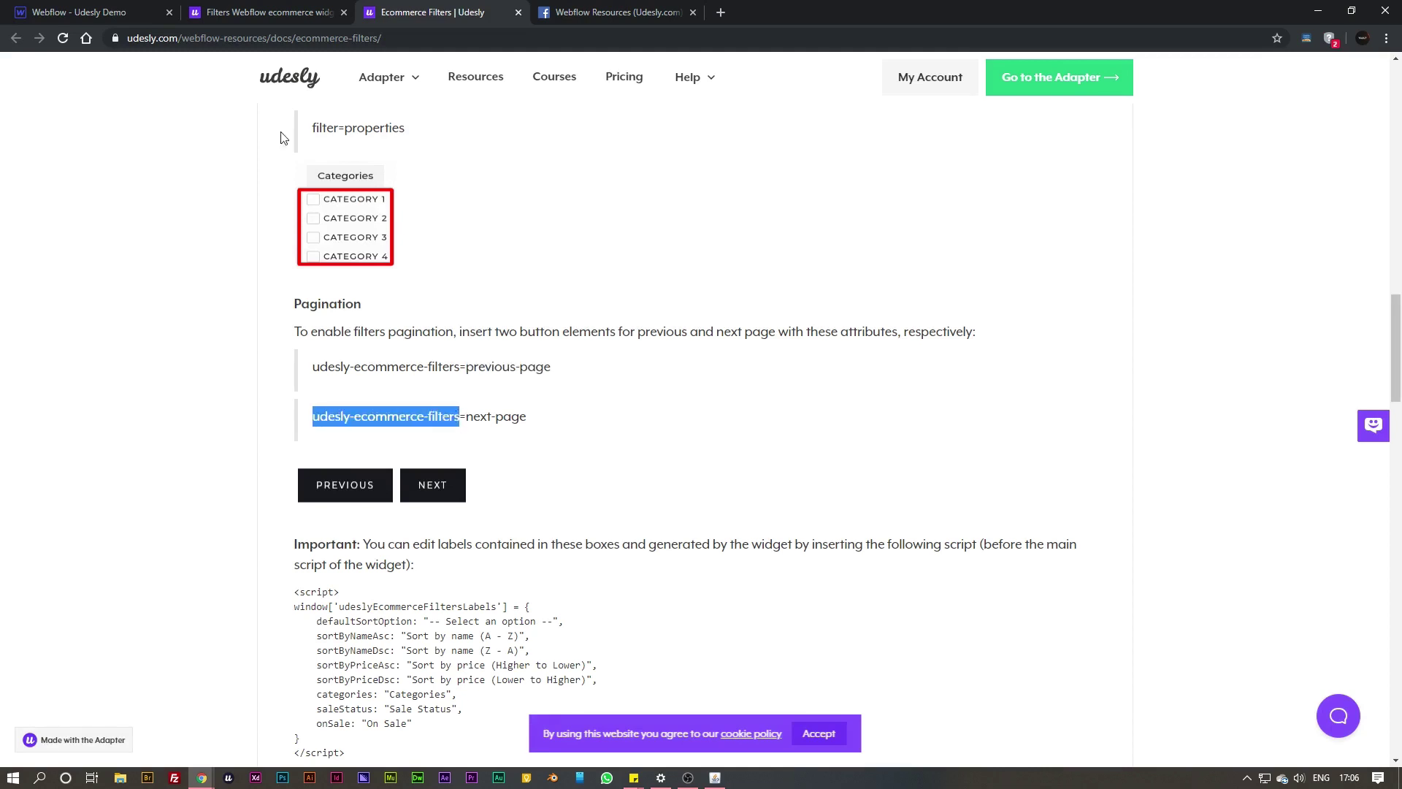
click(110, 12)
click(1383, 276)
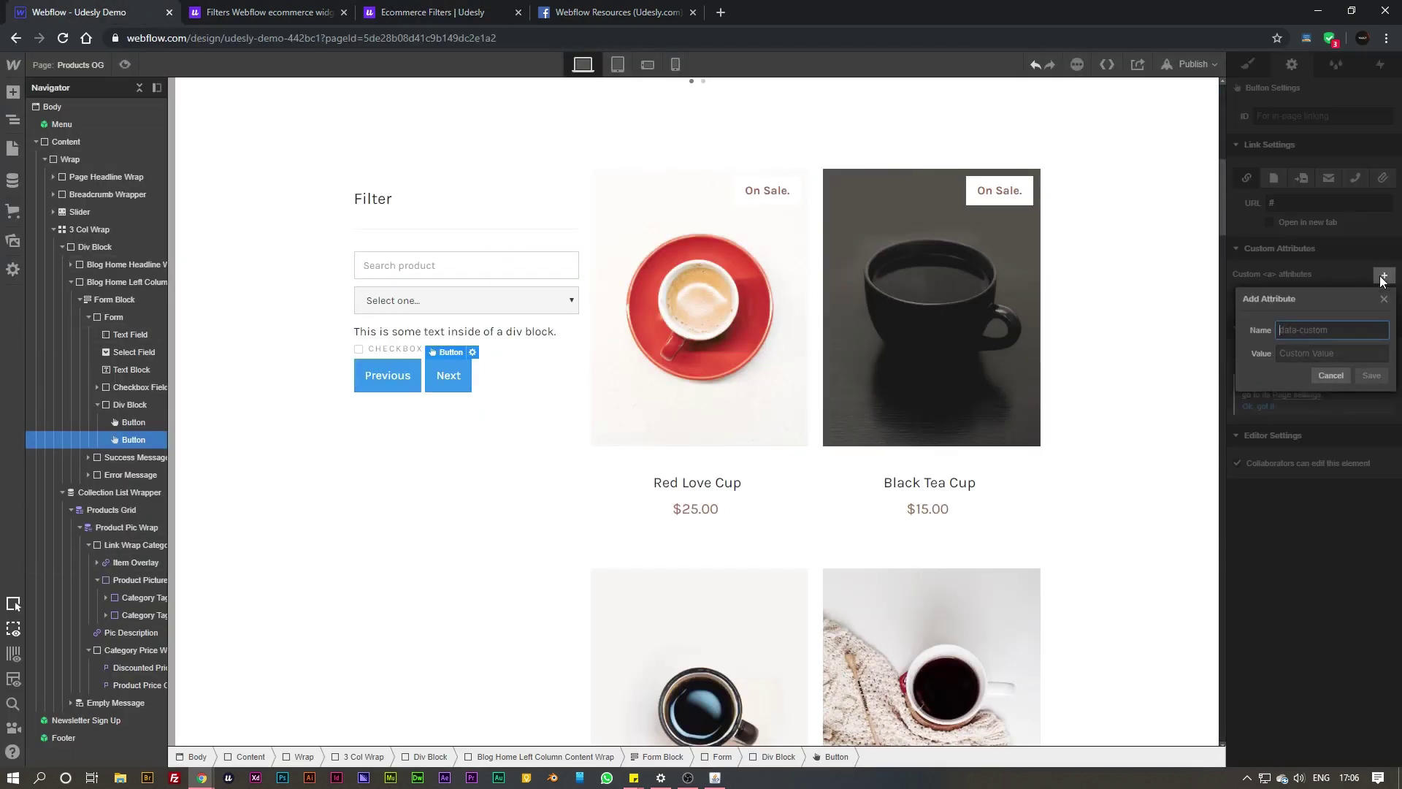
text(udesly-ecommerce-filters)
click(413, 13)
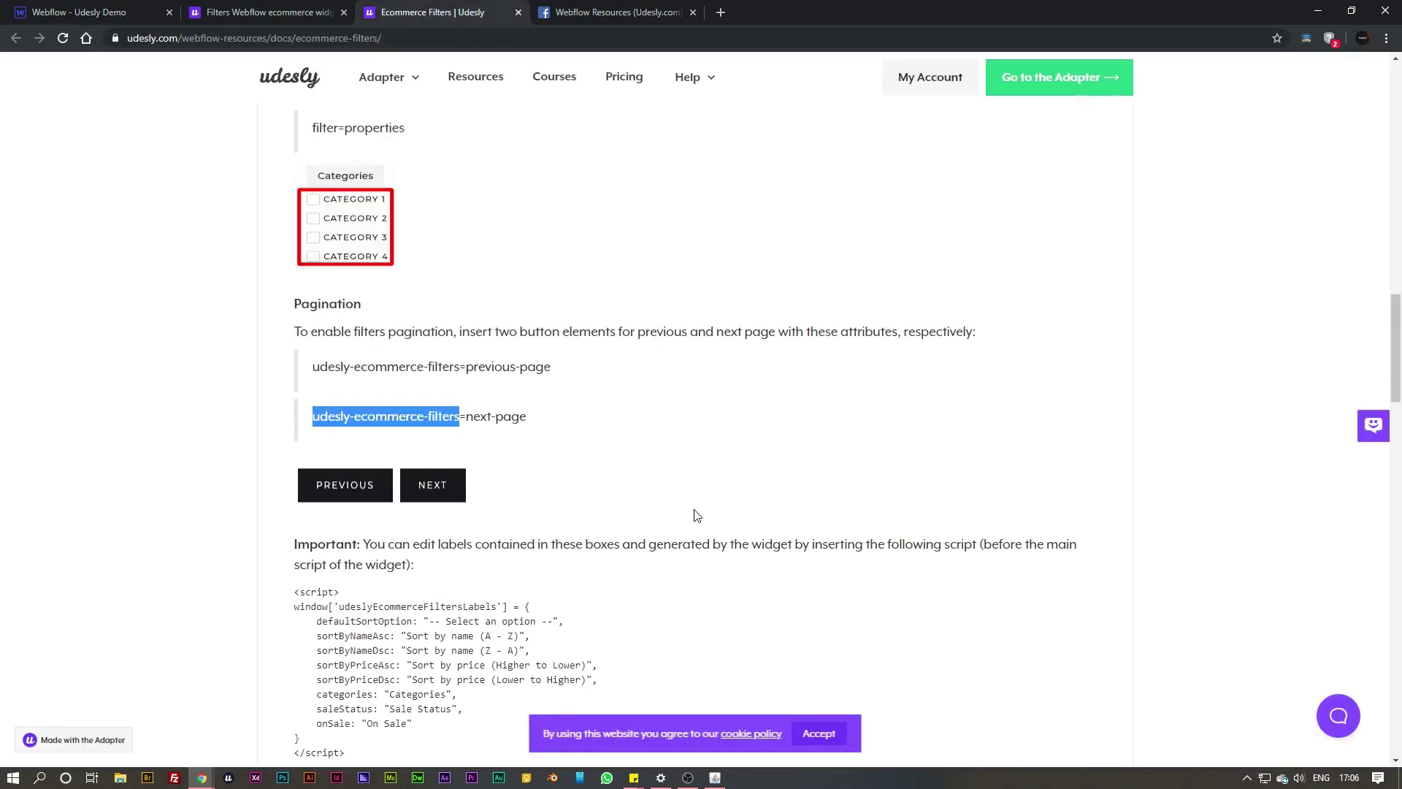
drag(527, 416, 468, 417)
key(ctrl+c)
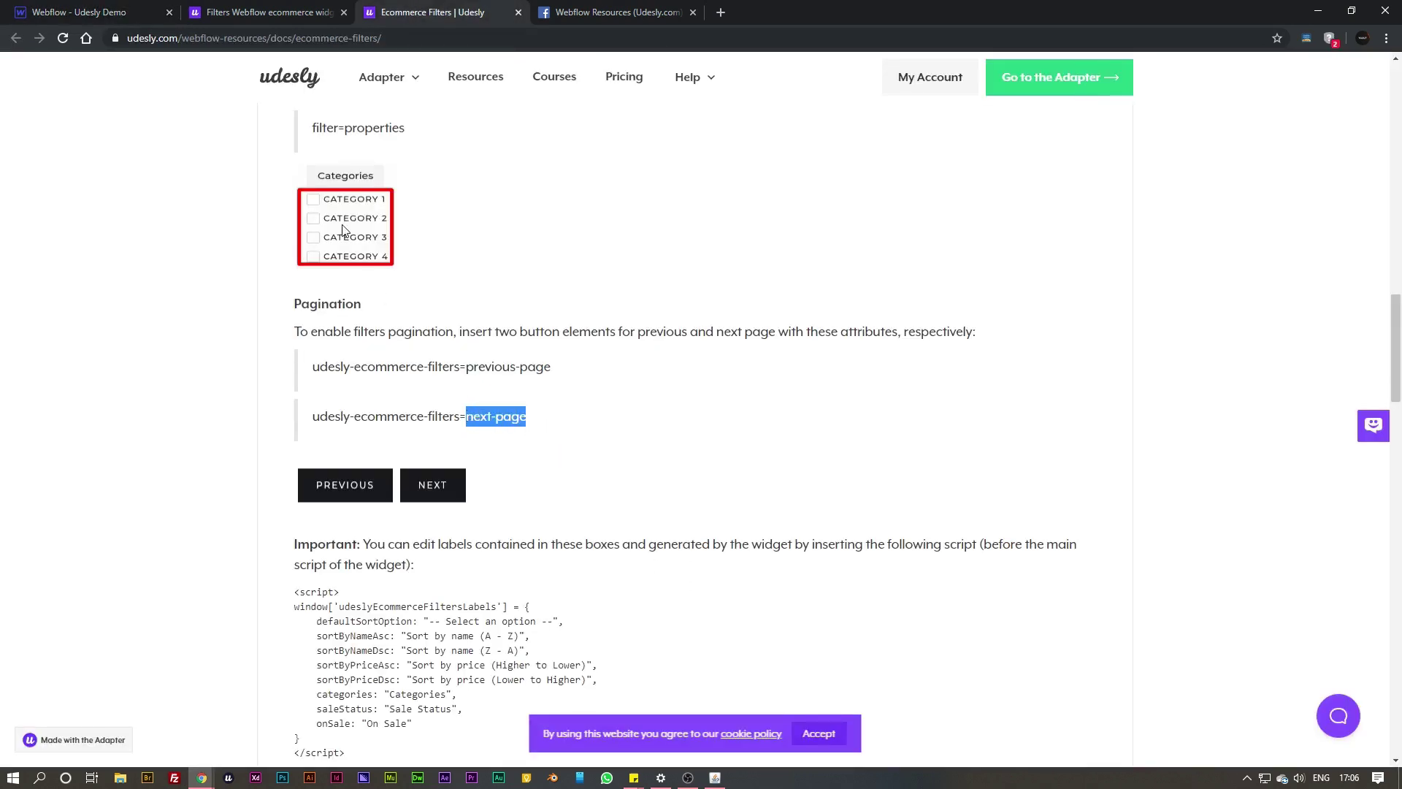
click(93, 11)
click(1355, 362)
key(ctrl+v)
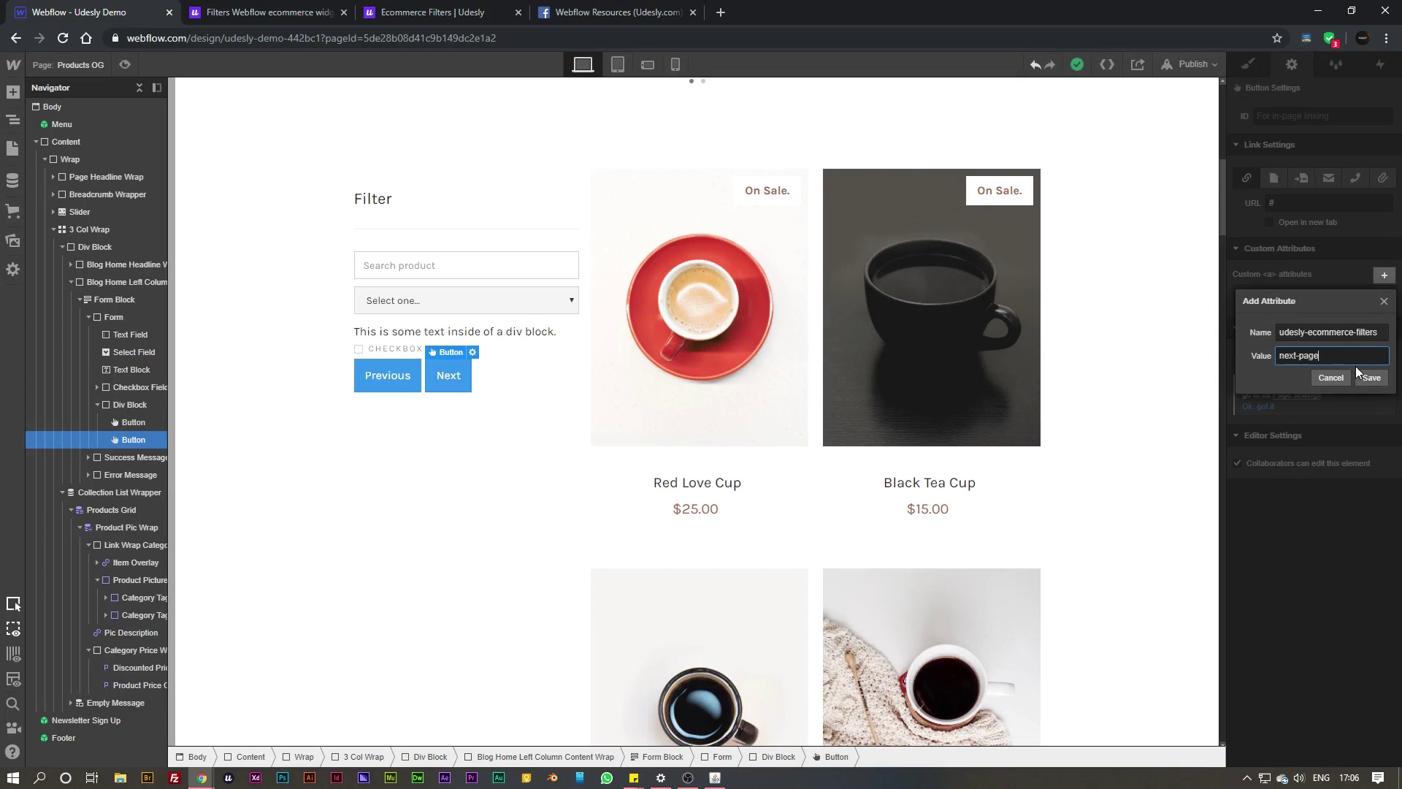
click(1366, 377)
Step: Select the Form Block and collapse its children in the Navigator
click(400, 422)
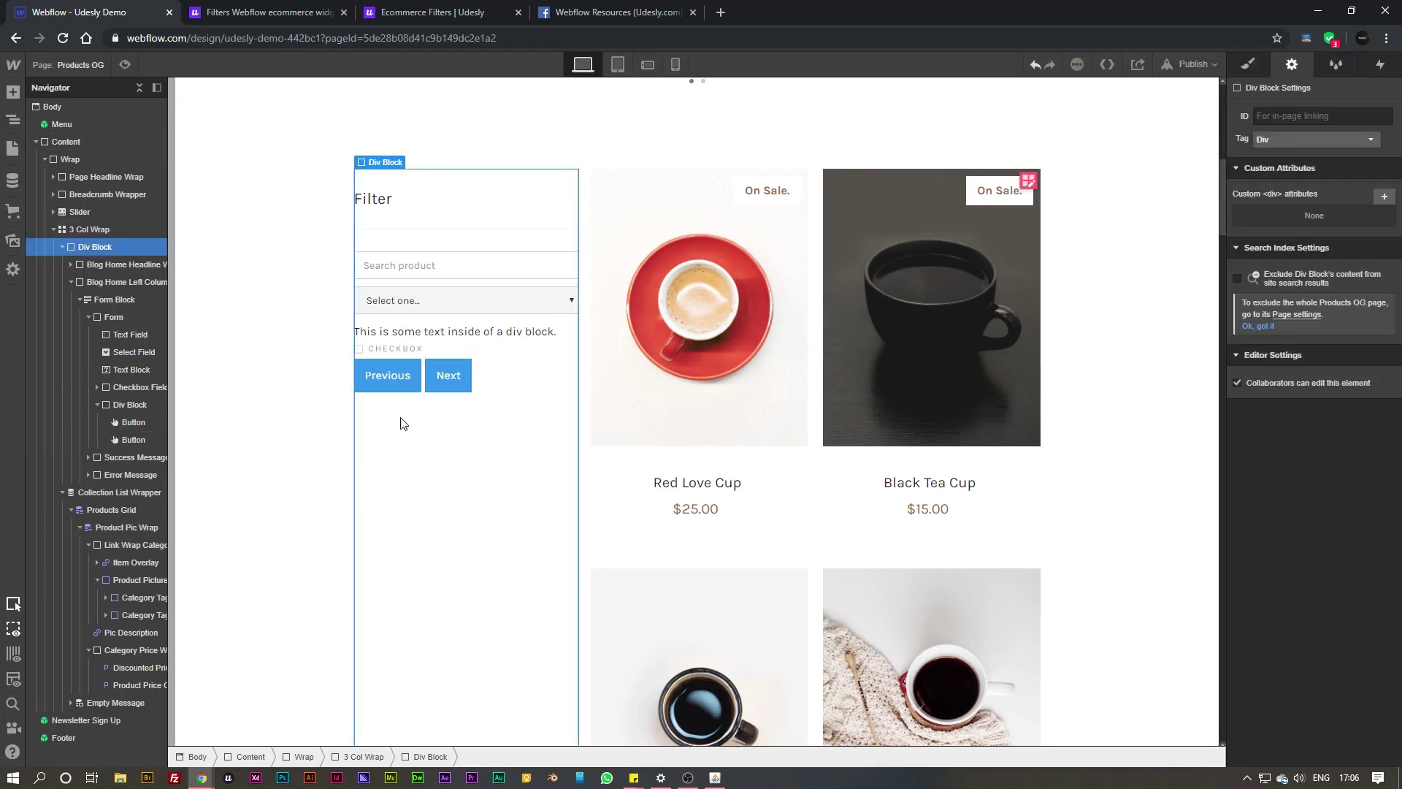
click(91, 301)
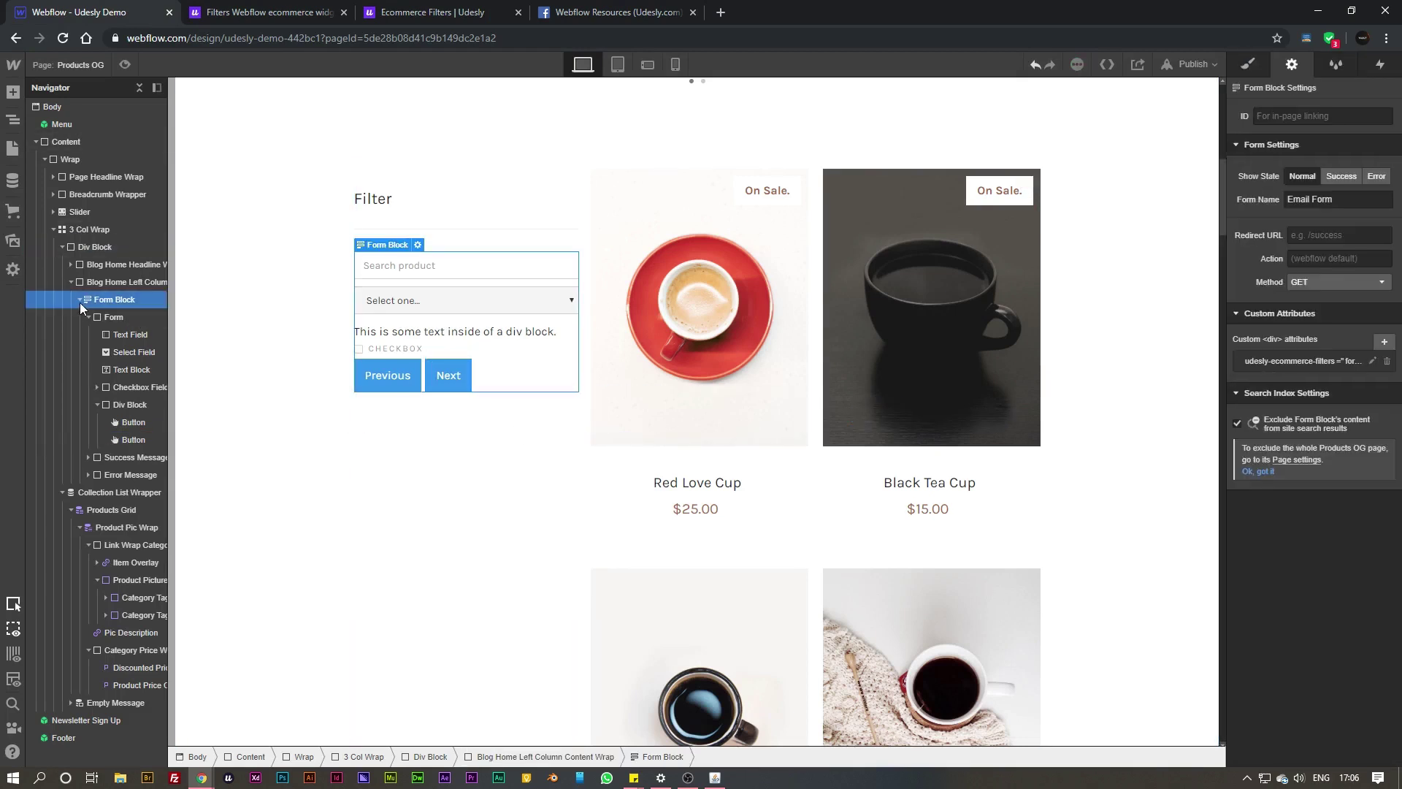
click(79, 300)
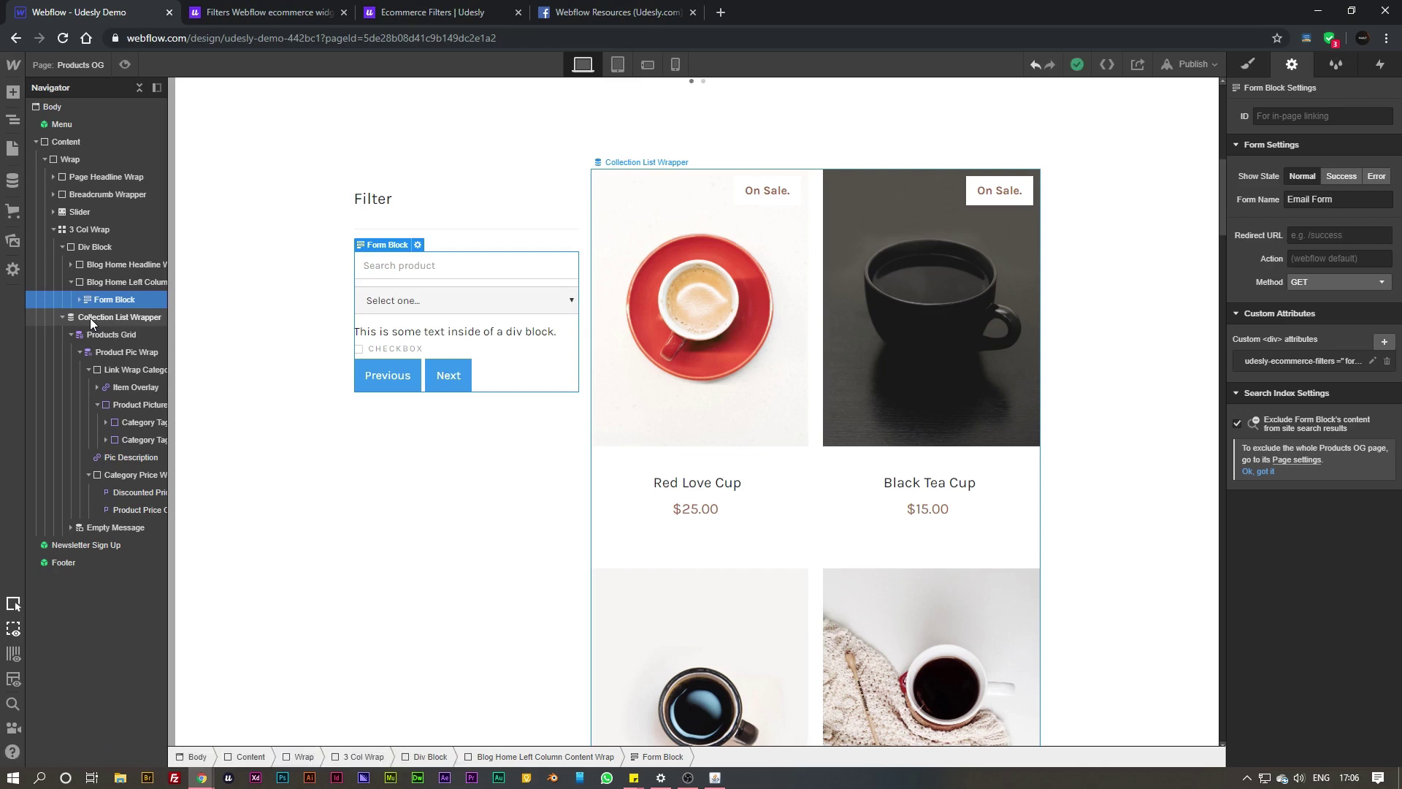
Step: Select the Collection List Wrapper and add the attribute udesly-ecommerce-filters with value list
click(112, 321)
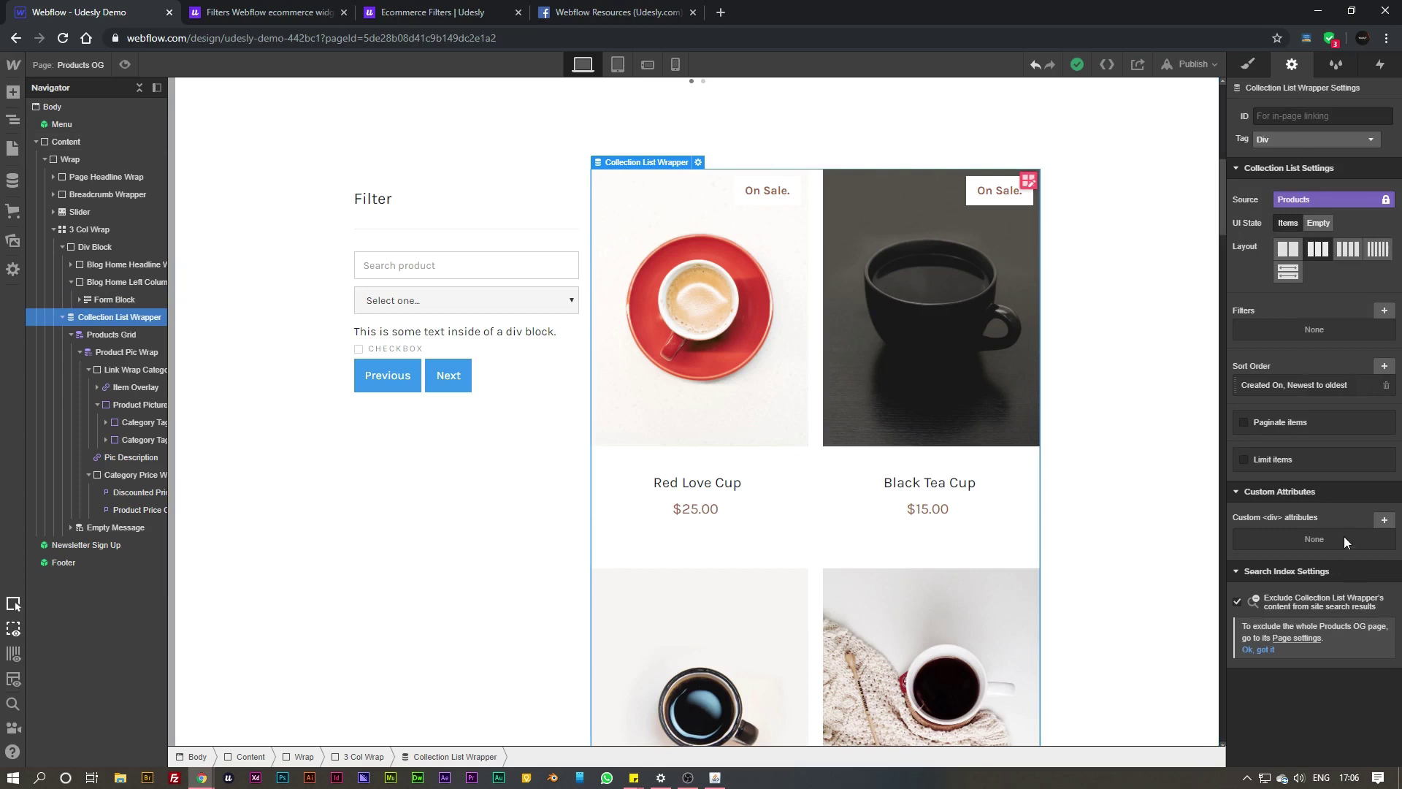
click(1380, 523)
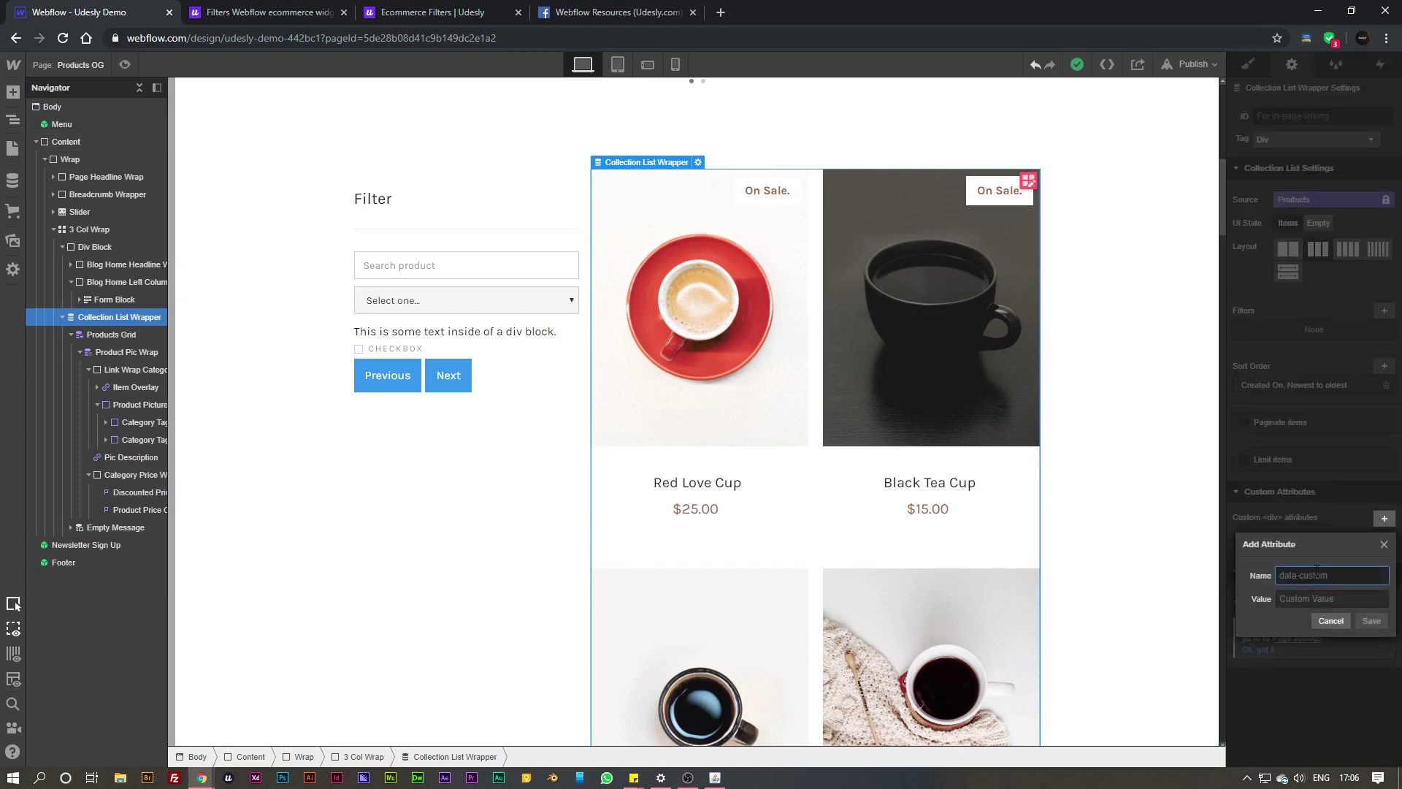
text(udesly-ecommerce-filters)
click(1302, 600)
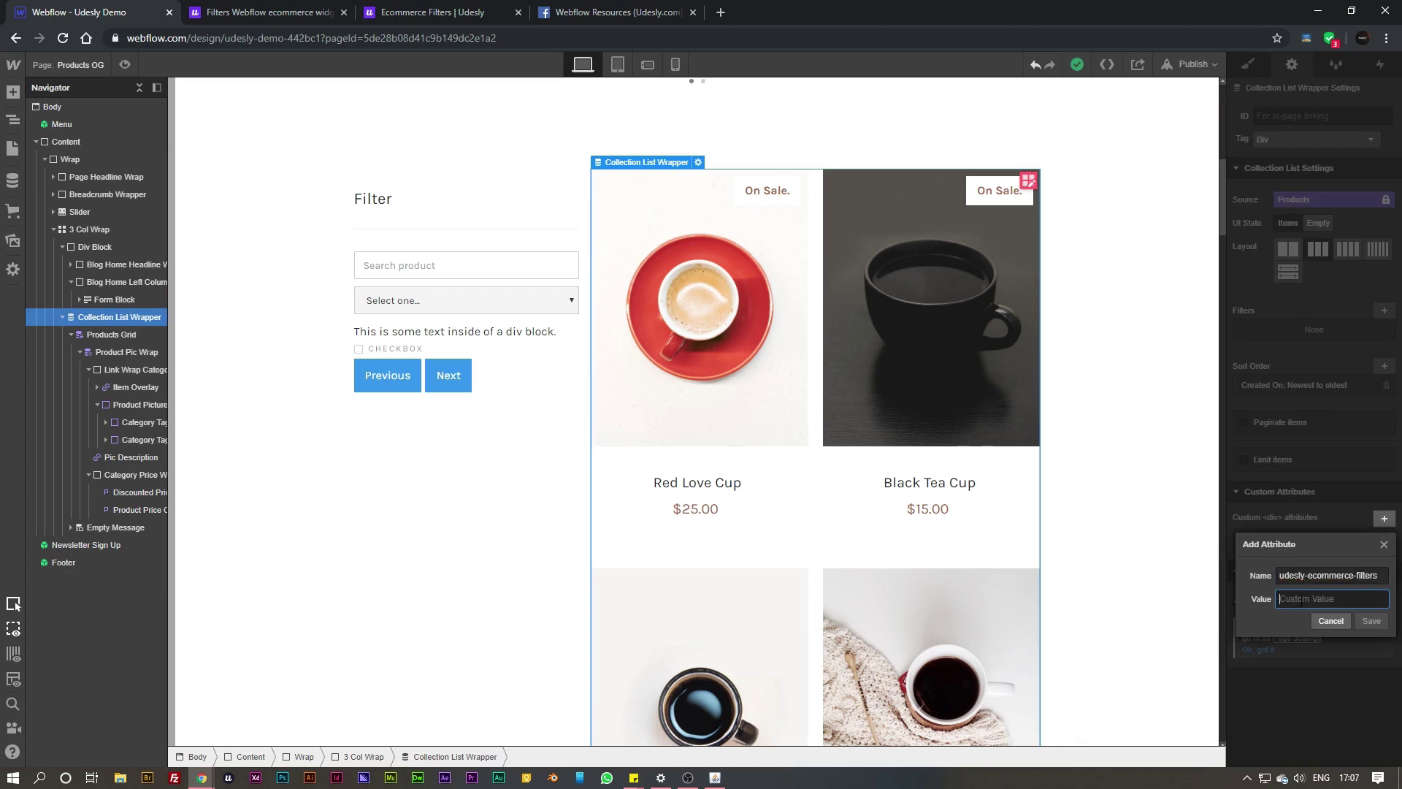
text(list)
key(Return)
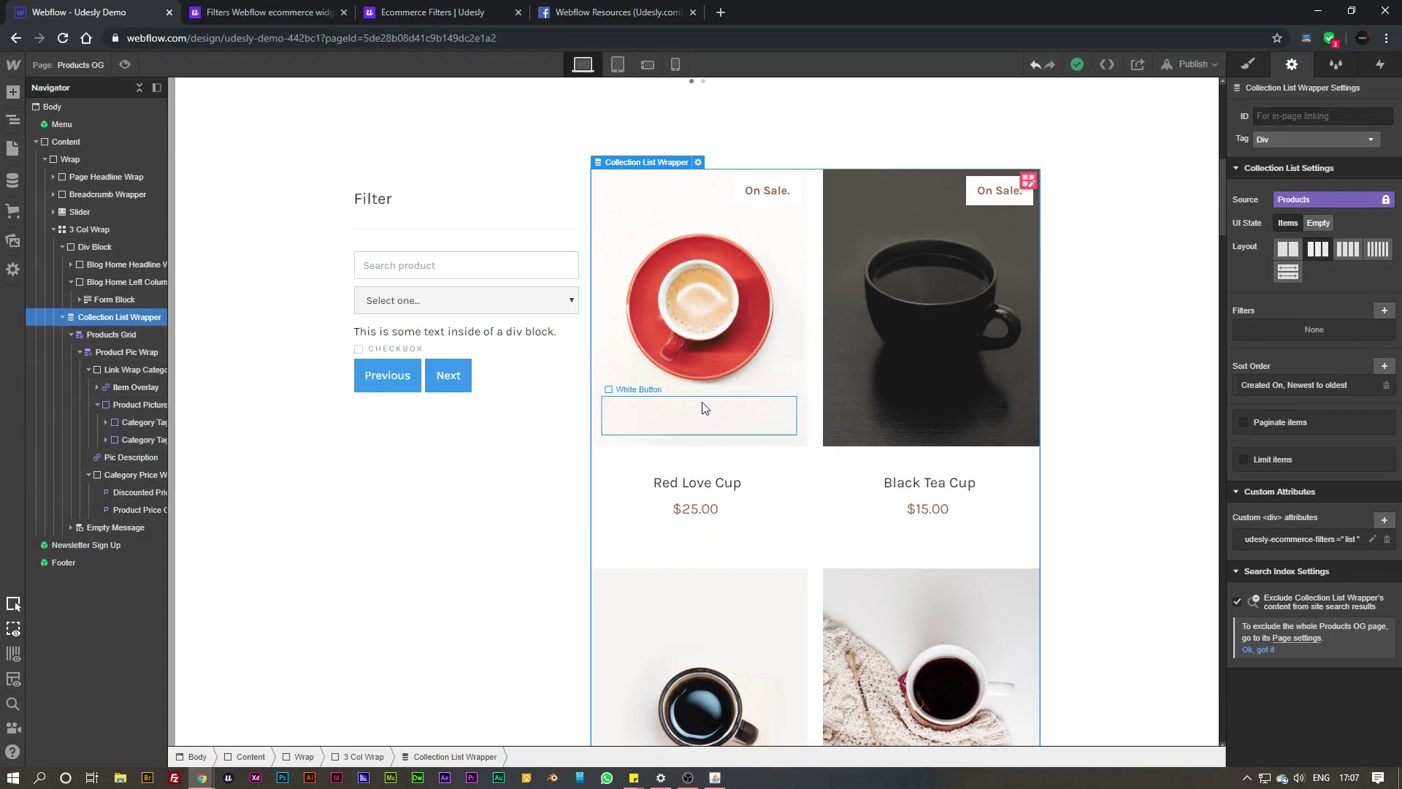
Step: Review the Image and Link card attribute instructions in the Ecommerce Filters docs
click(398, 12)
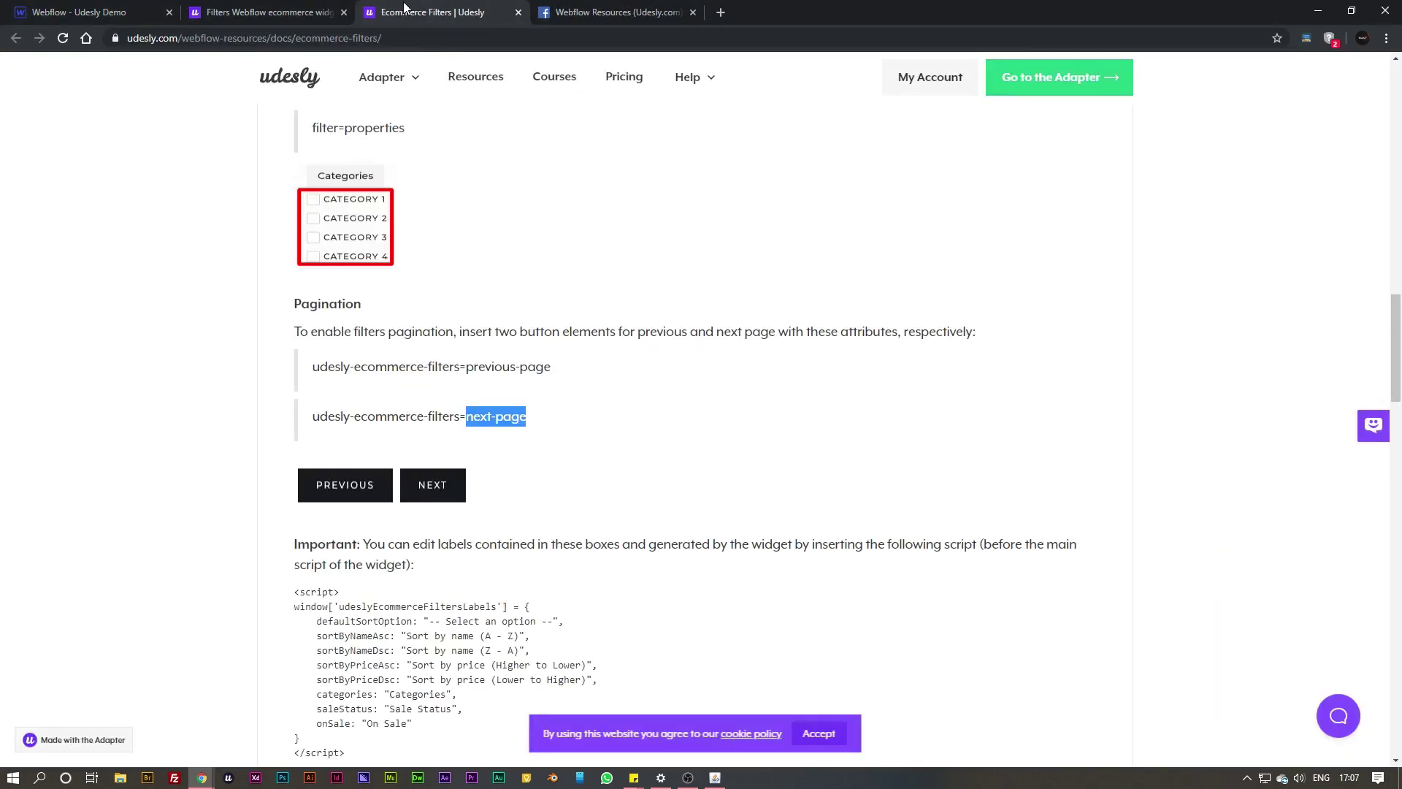
scroll(574, 219, down, 4)
scroll(575, 238, down, 8)
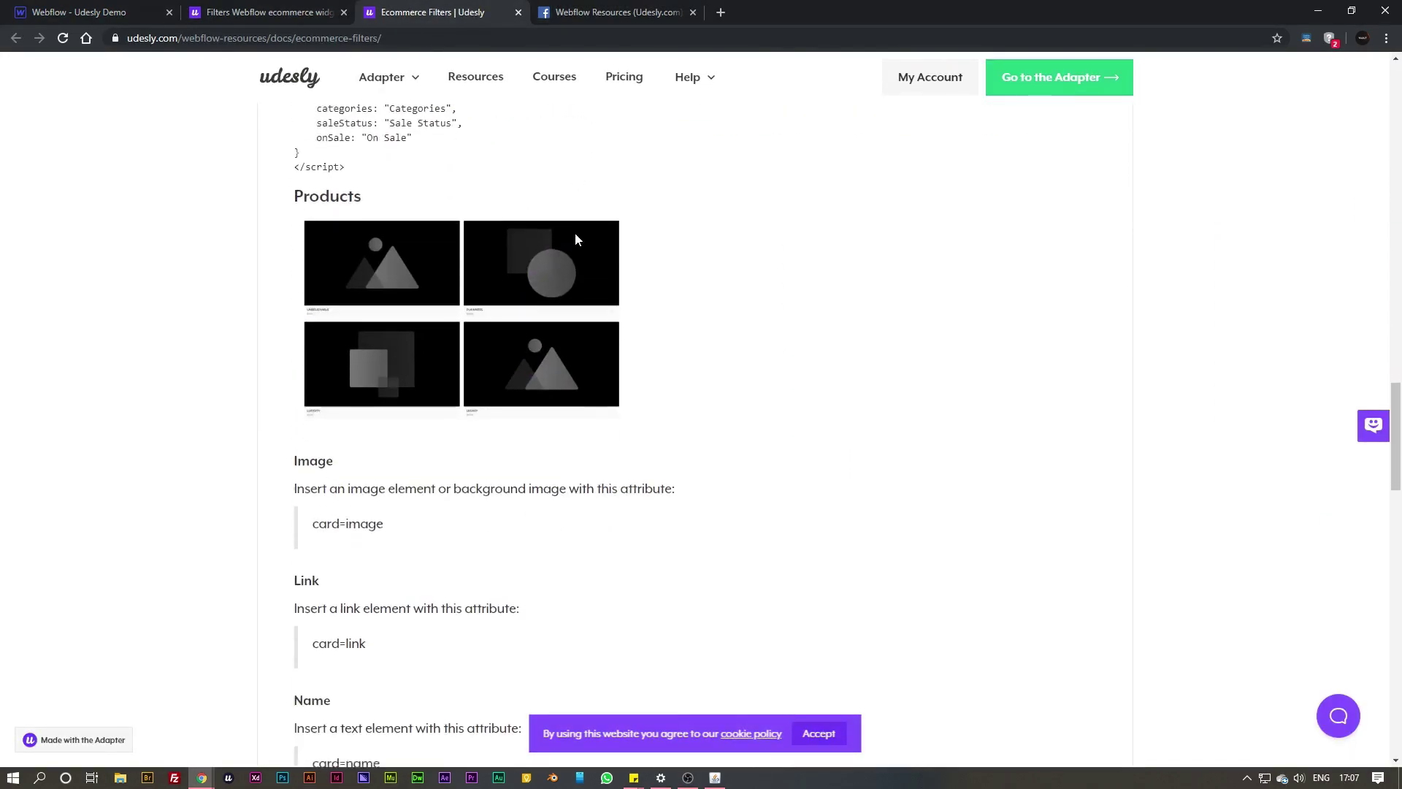
drag(307, 168, 375, 472)
click(319, 192)
drag(319, 192, 383, 241)
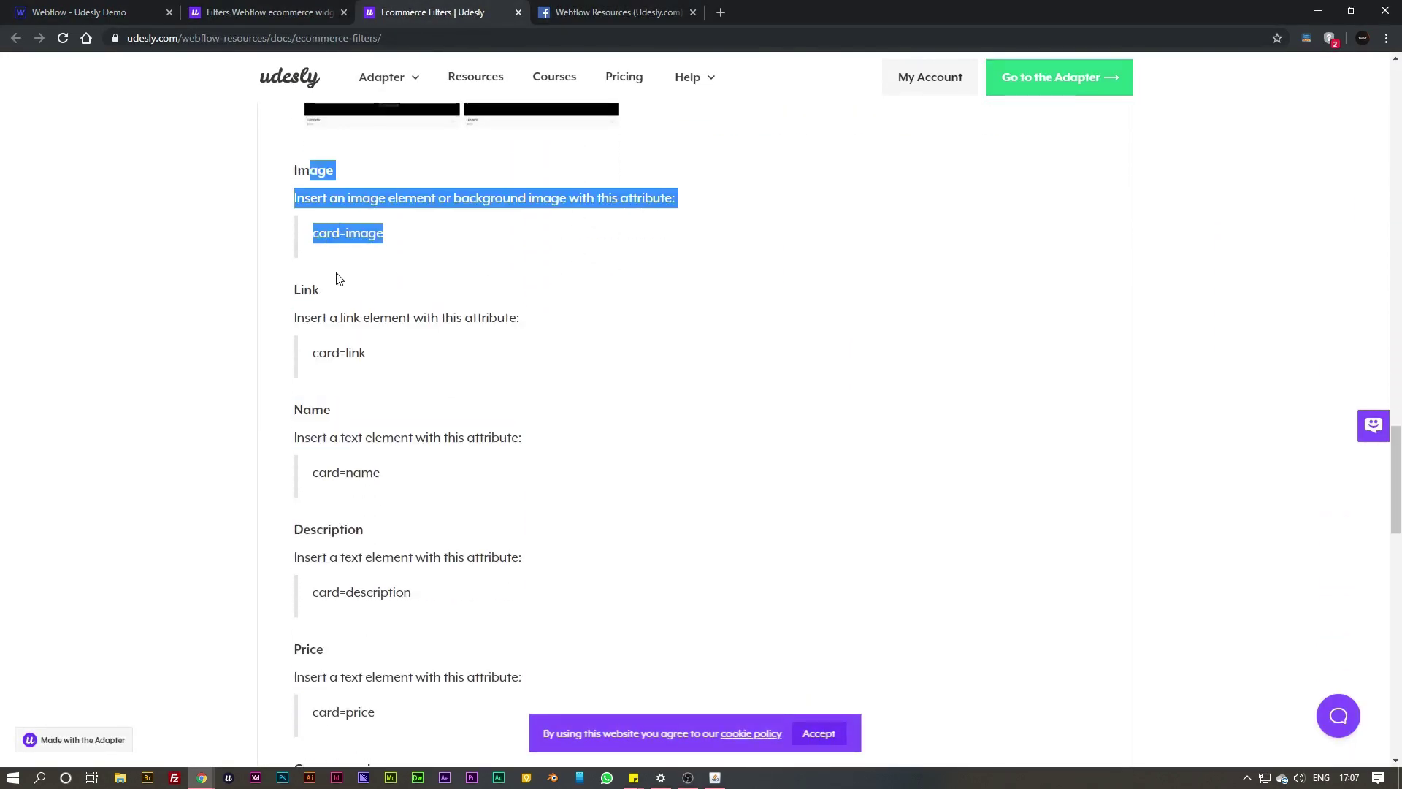
click(404, 272)
drag(319, 299, 351, 496)
Step: Read the name, price and categories card entries, then go back to Webflow Designer
scroll(352, 497, down, 2)
drag(332, 383, 358, 566)
scroll(344, 548, down, 2)
drag(363, 477, 516, 657)
click(577, 614)
scroll(576, 612, up, 2)
scroll(577, 612, up, 2)
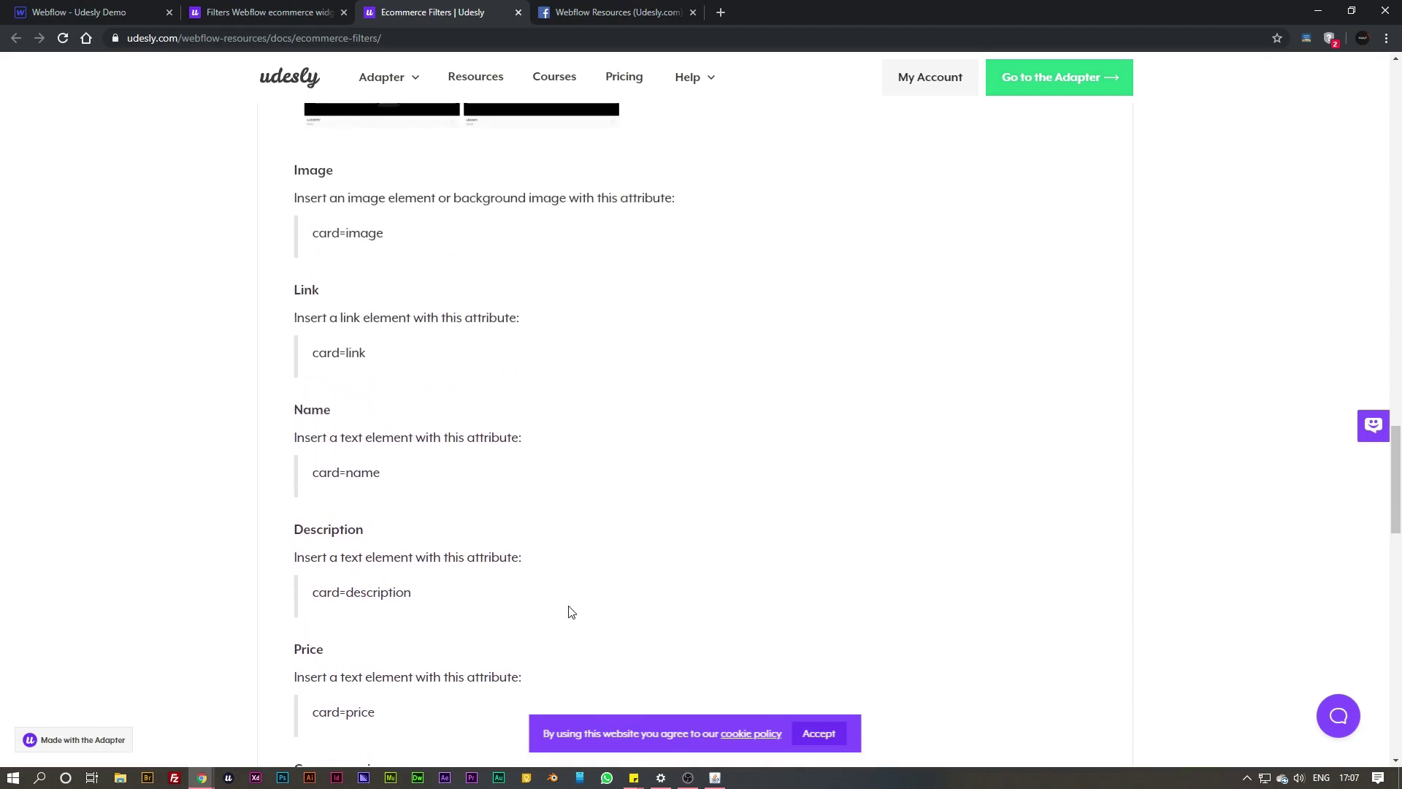
scroll(485, 454, down, 1)
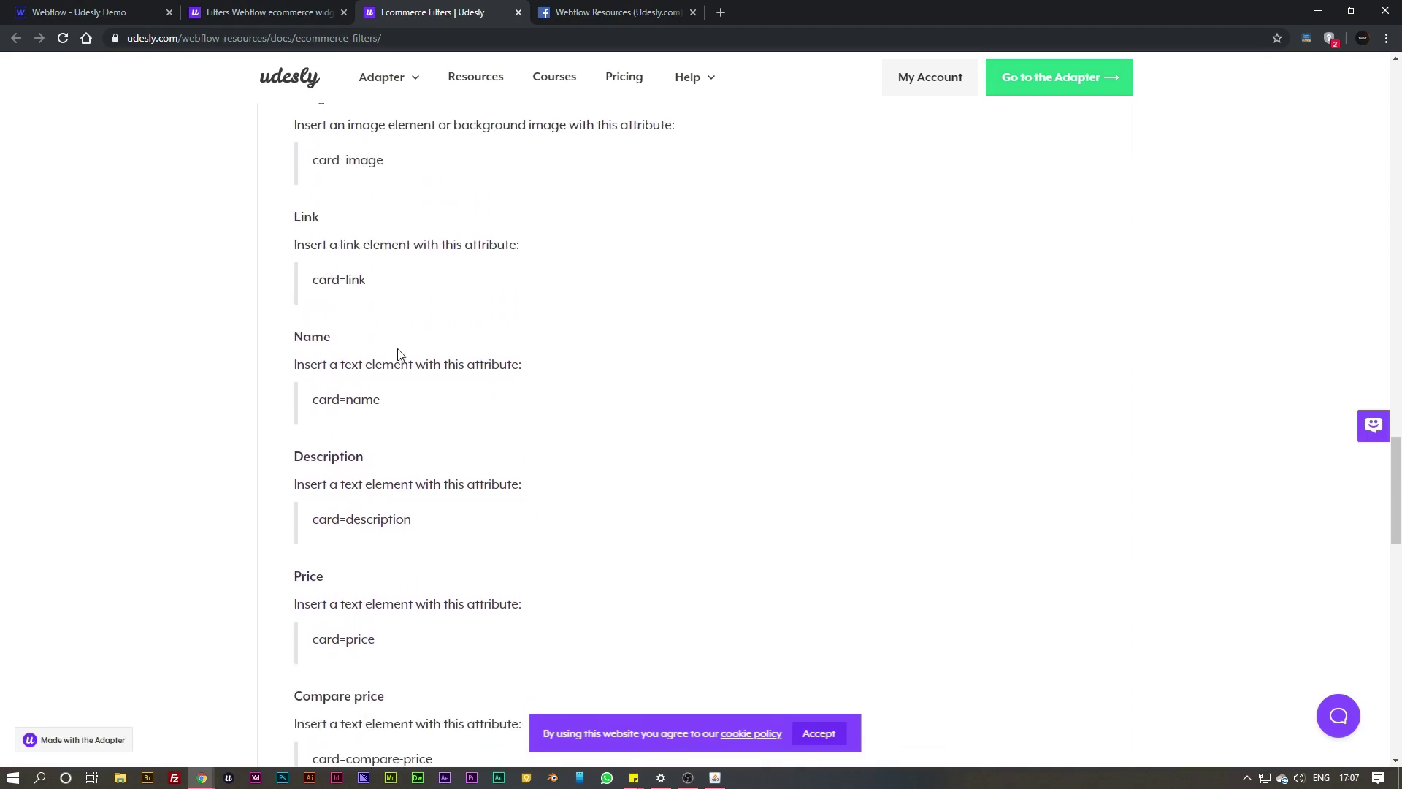
scroll(375, 386, up, 1)
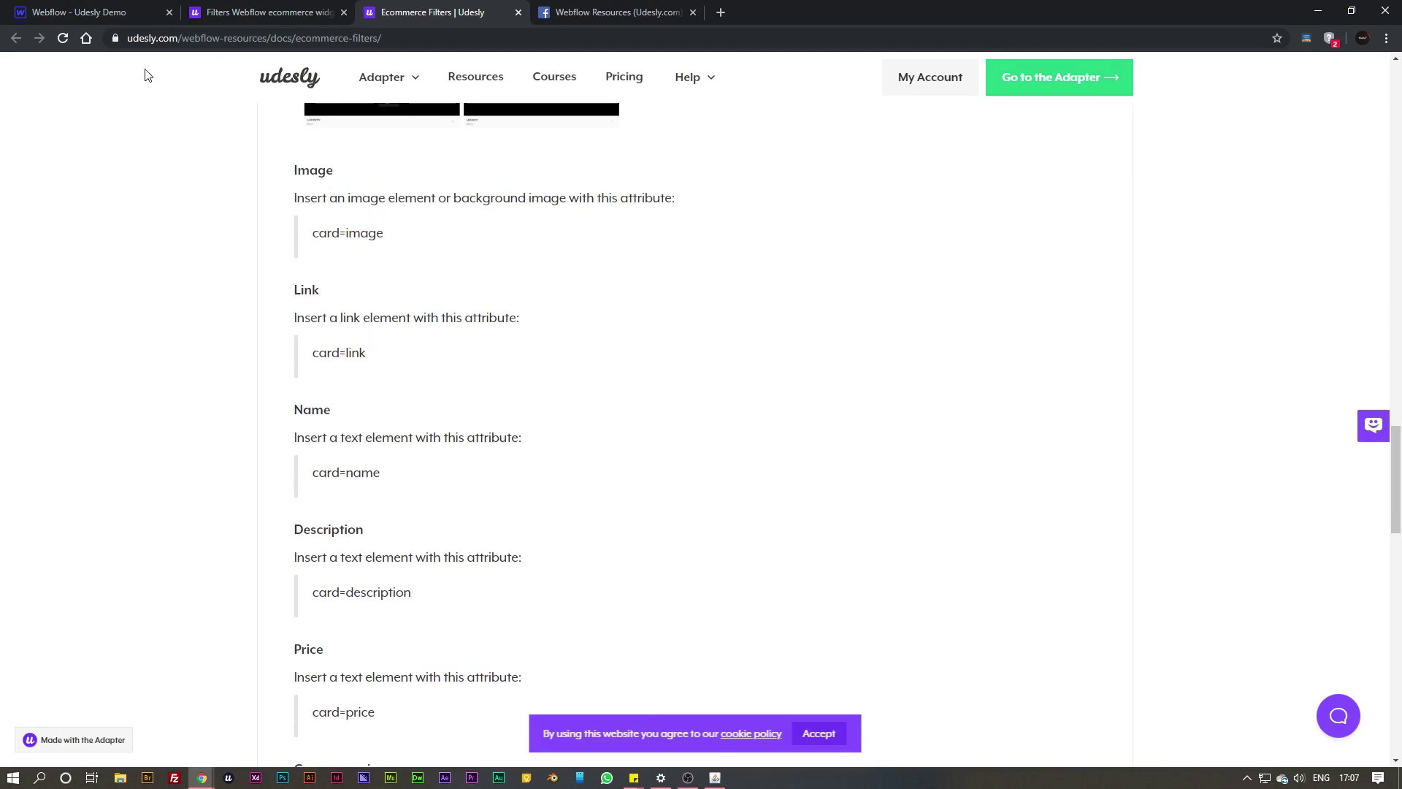
click(99, 15)
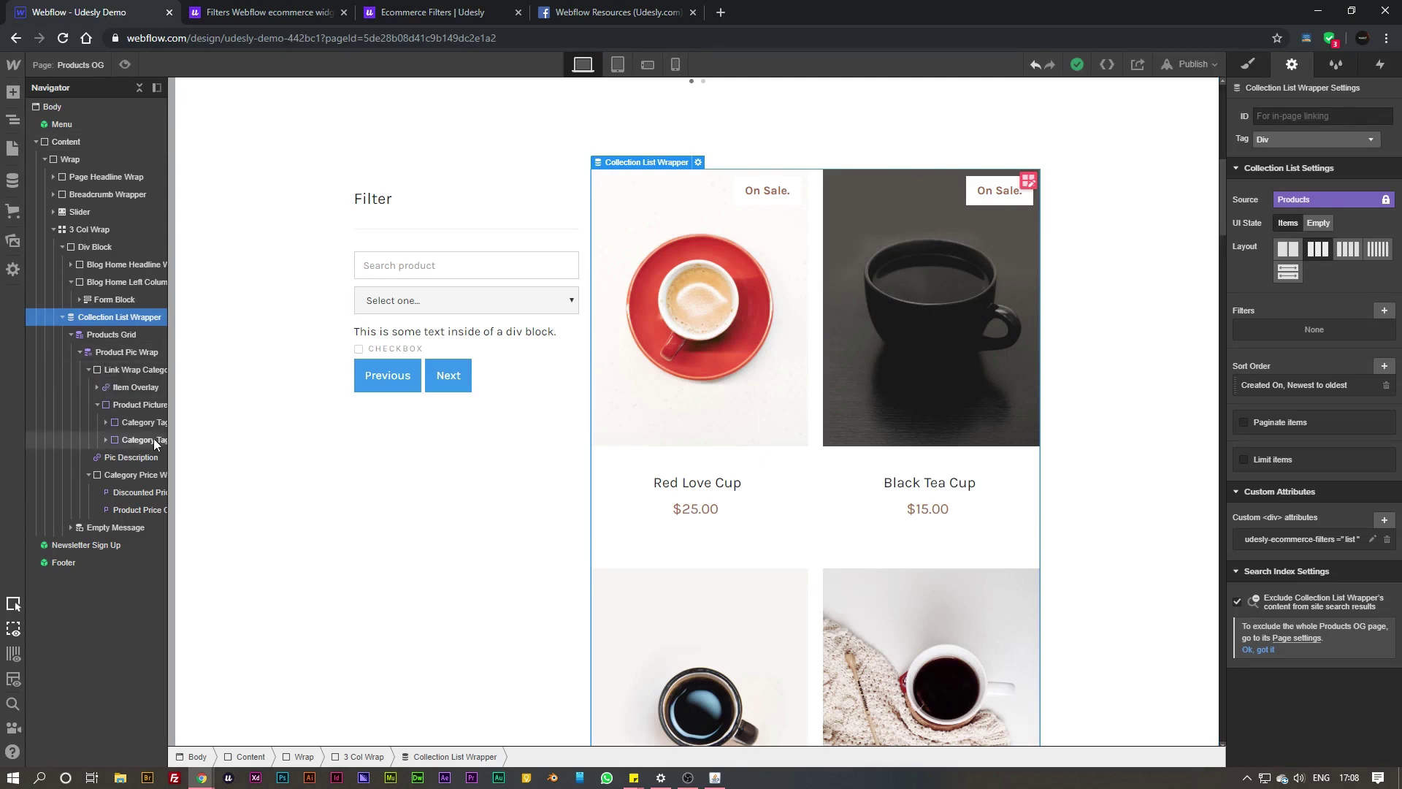
Step: Tag the Item Overlay link block with card=link
click(132, 389)
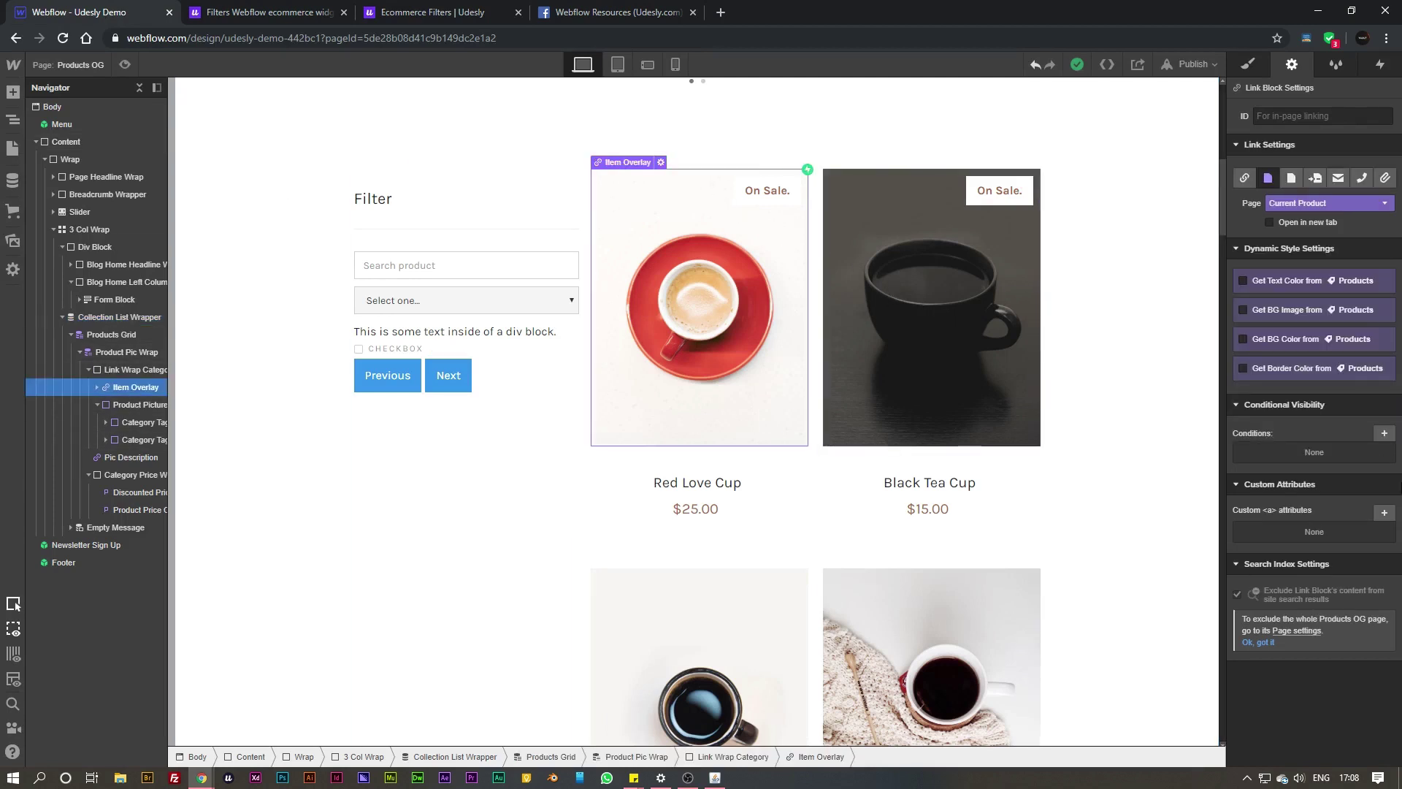
click(1383, 513)
text(card)
key(Tab)
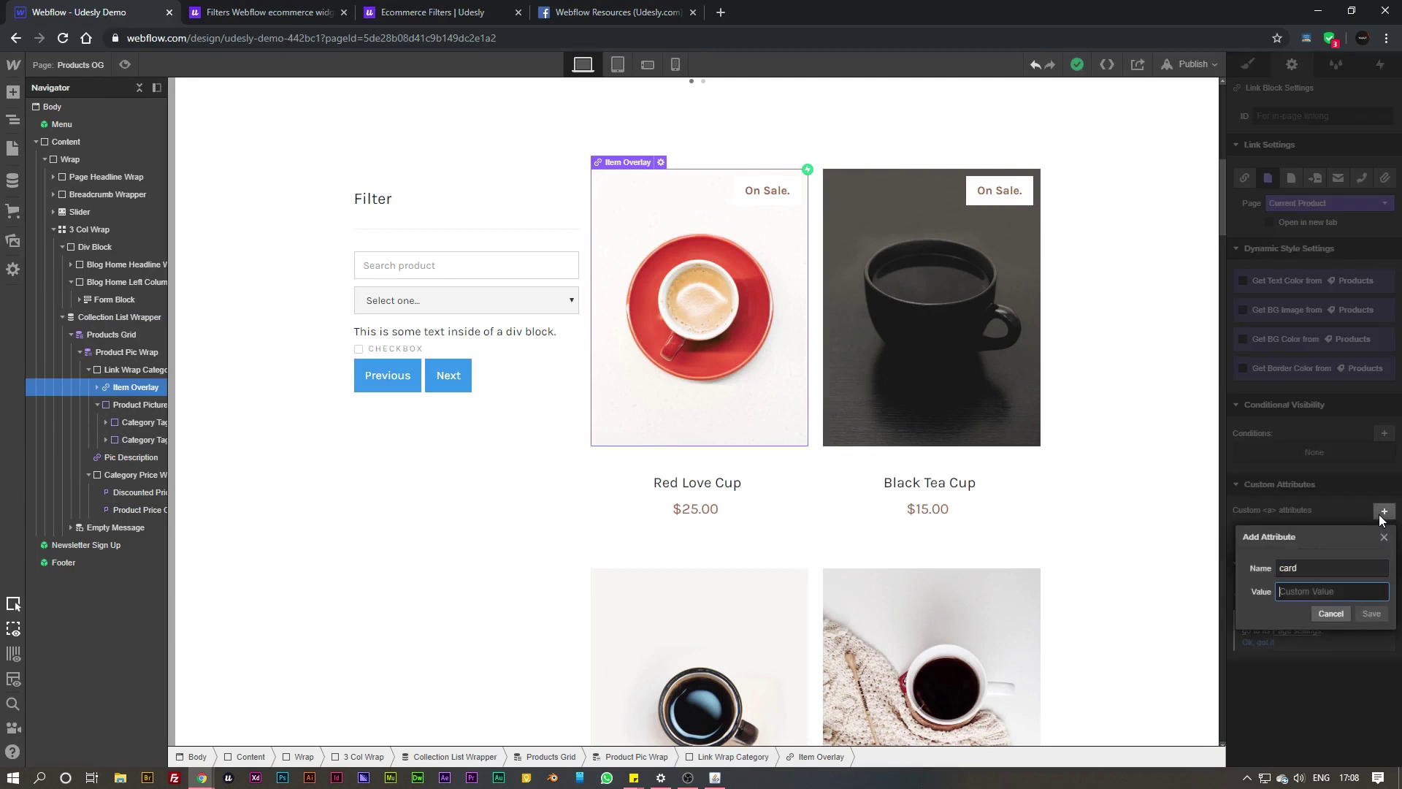
text(link)
key(Return)
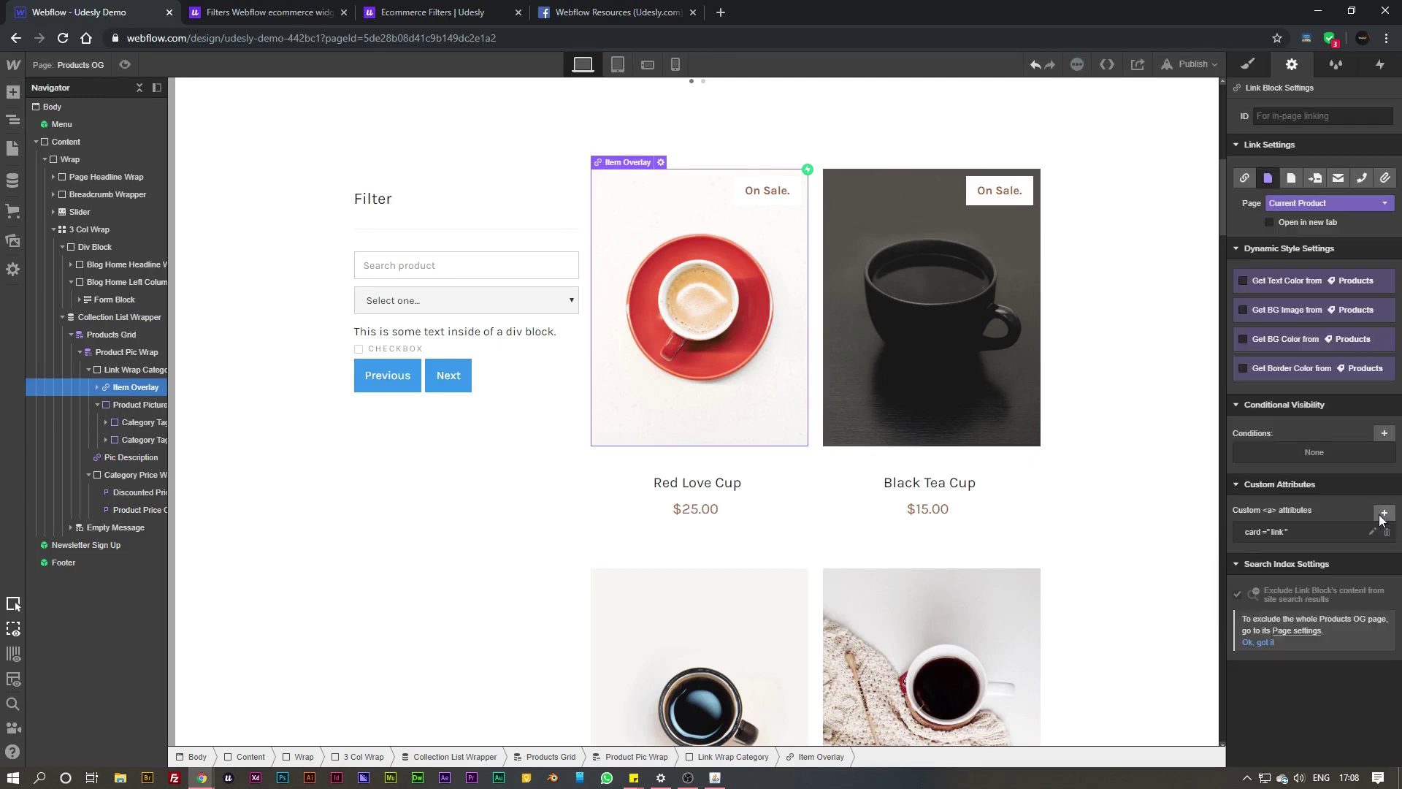
Step: Tag the Product Picture div with card=image
click(119, 404)
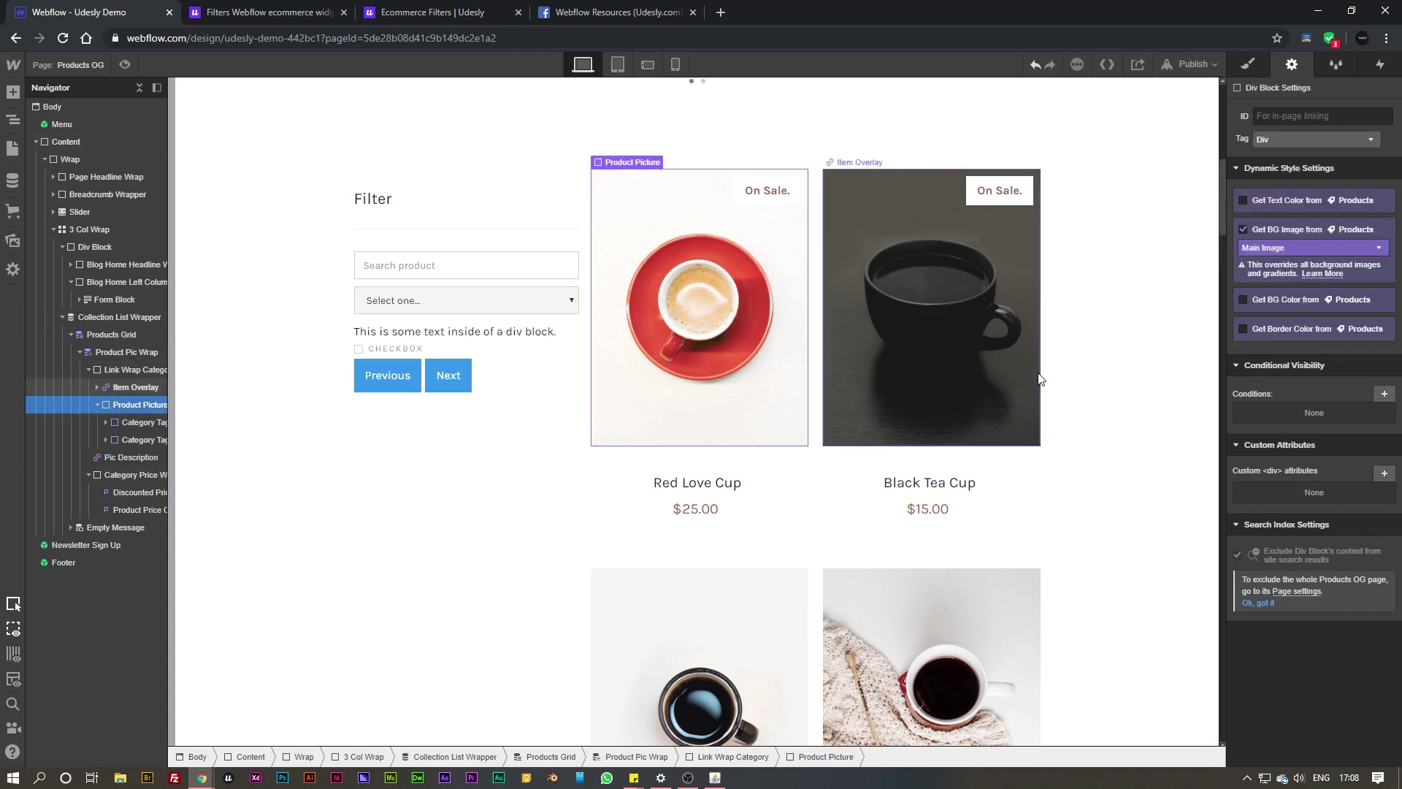
click(1383, 474)
text(card)
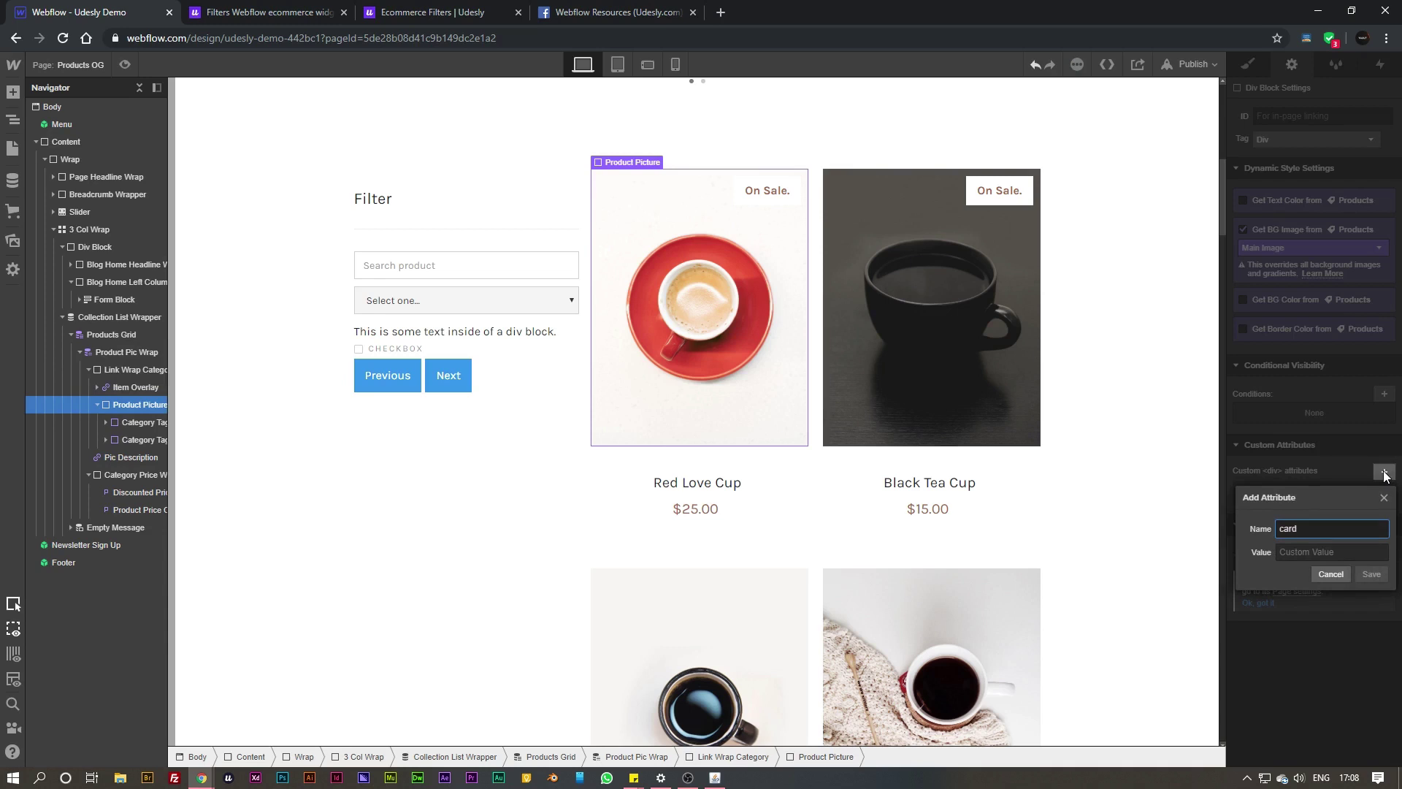
key(Tab)
text(i)
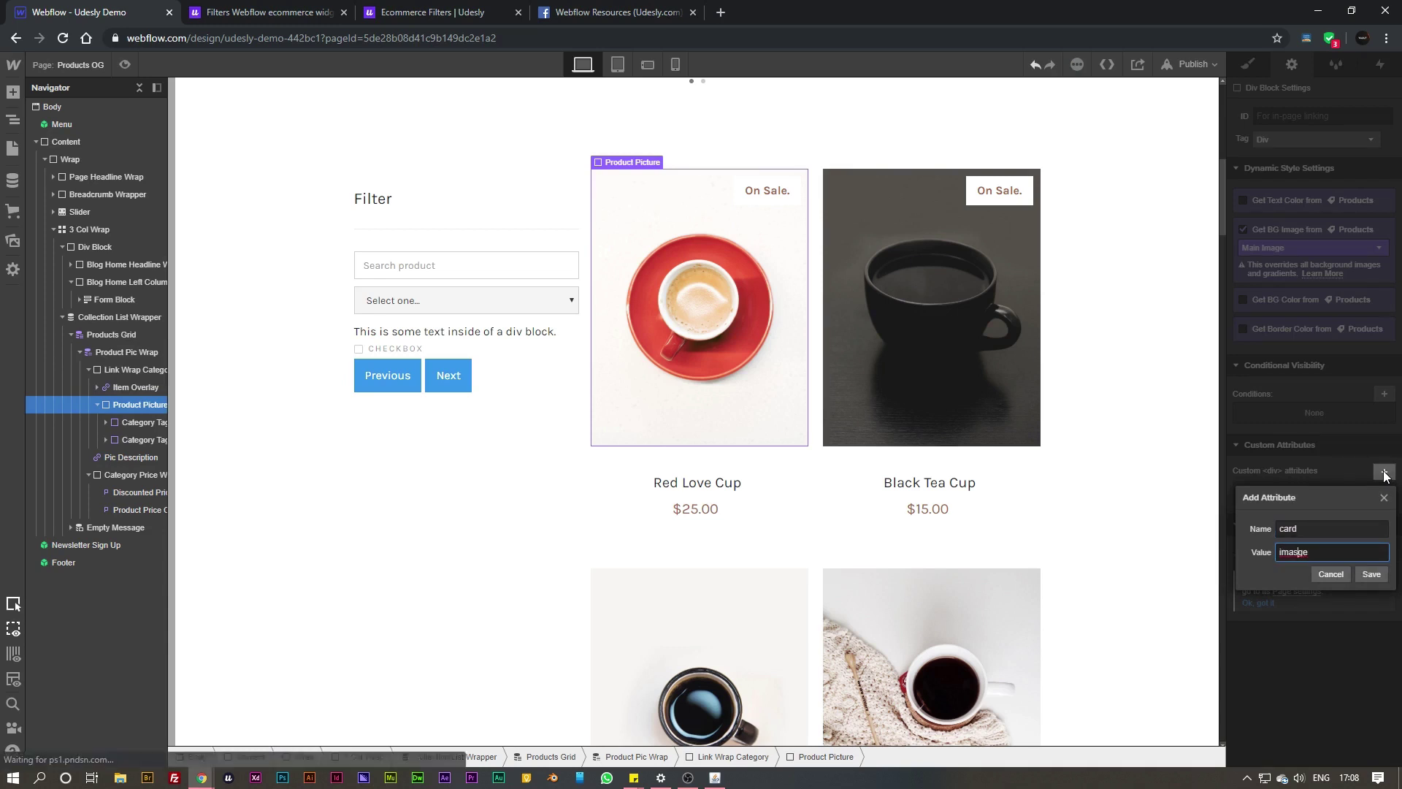
key(Return)
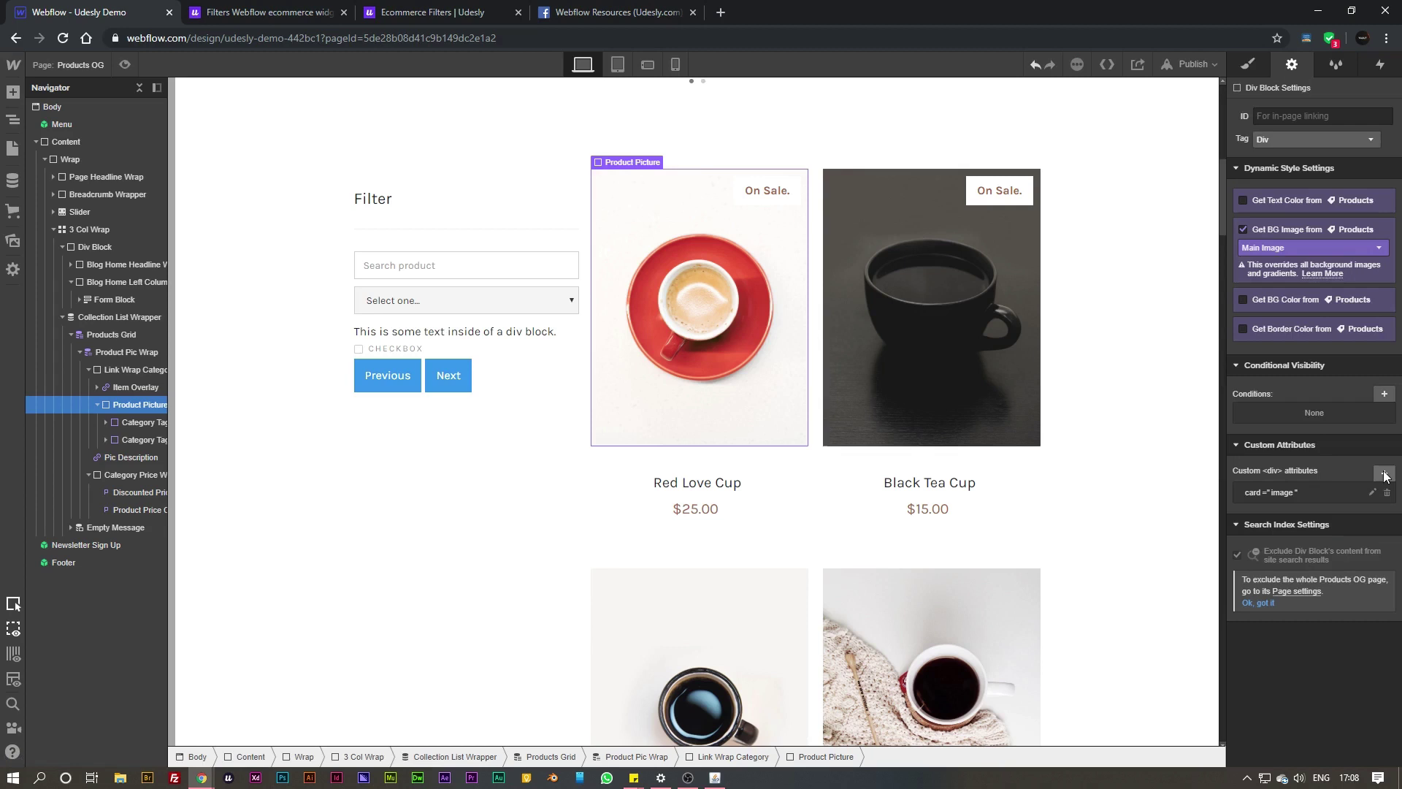
Step: Tag the Pic Description product name link with card=name
click(105, 457)
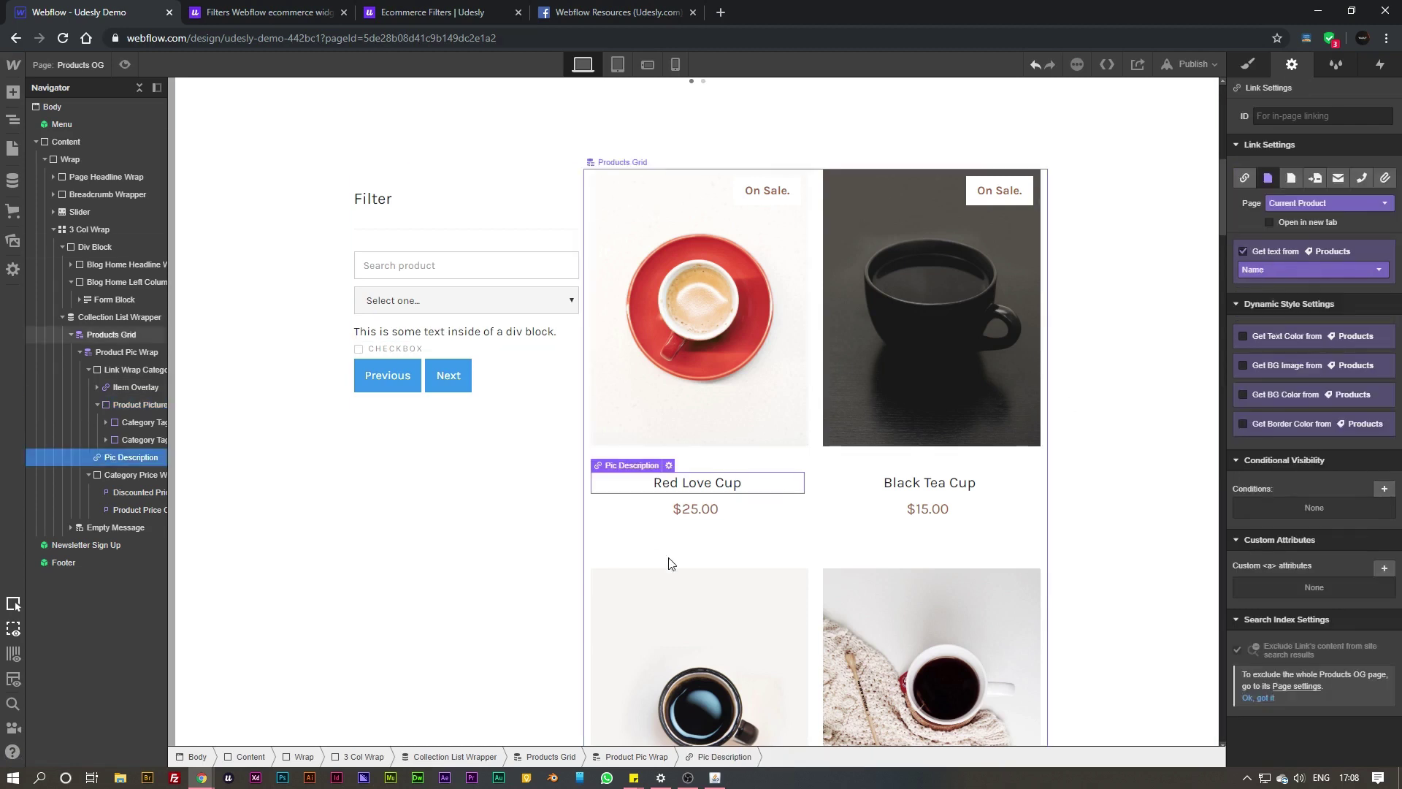
click(1384, 567)
text(card)
key(Tab)
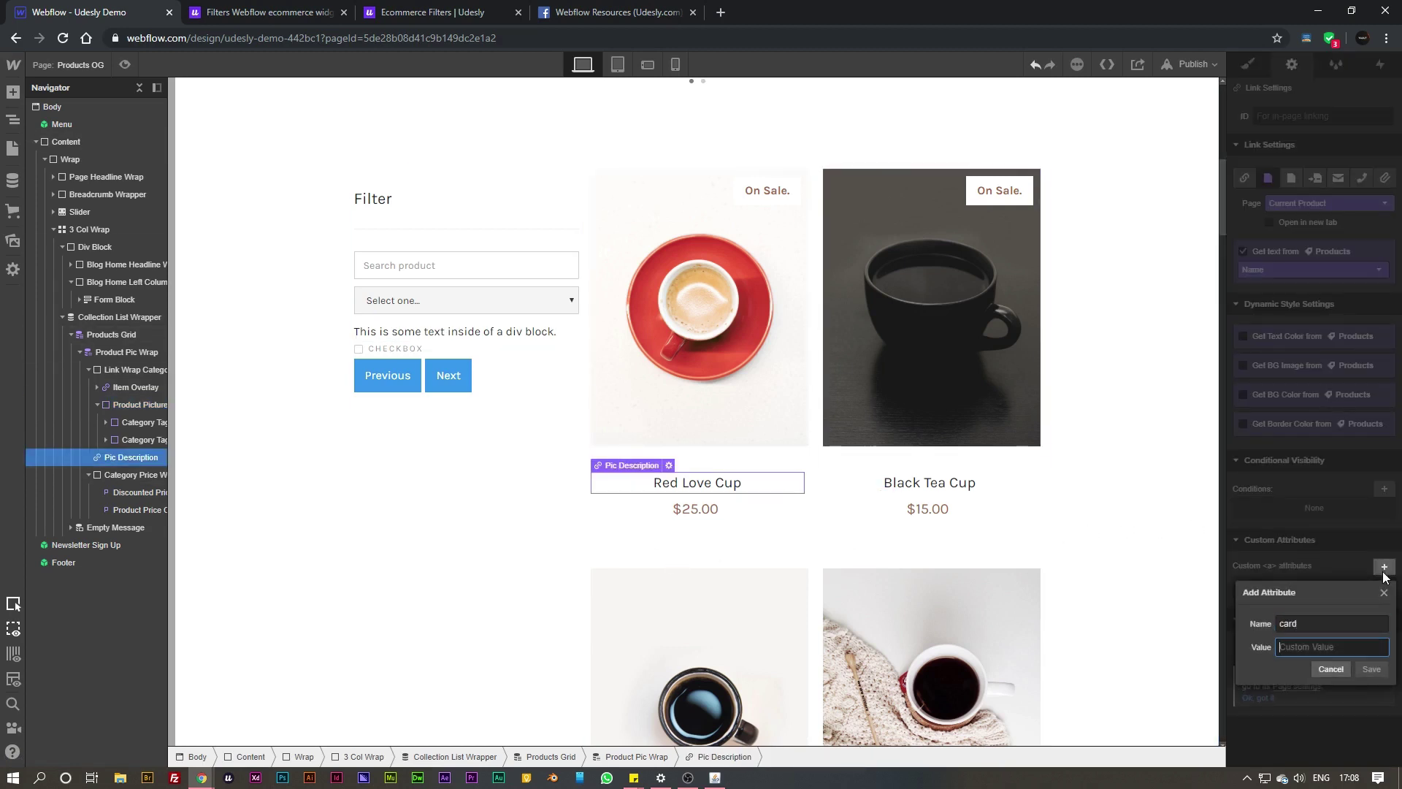
text(name)
key(Return)
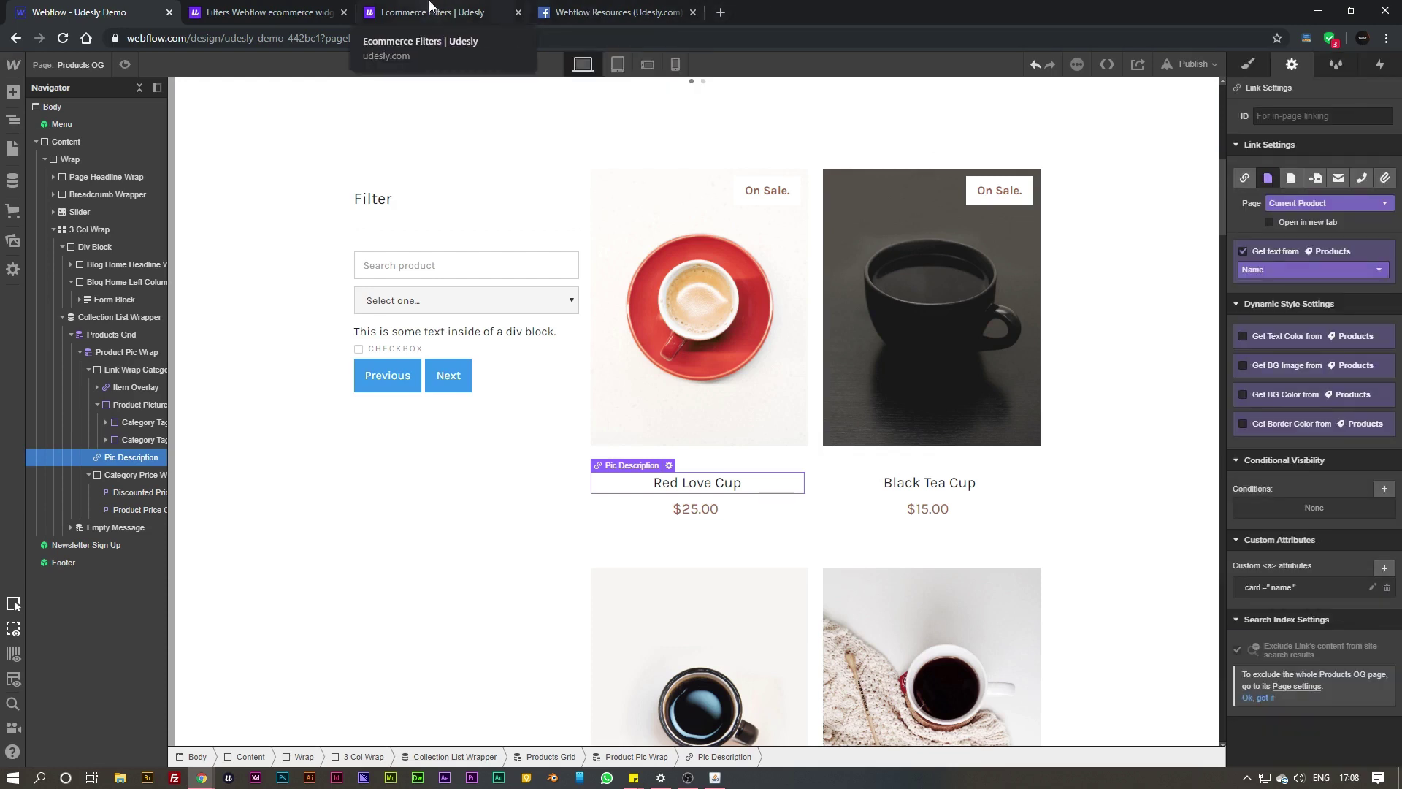
Step: Tag the Discounted Price paragraph with card=price, then select the page's Wrap container
click(130, 495)
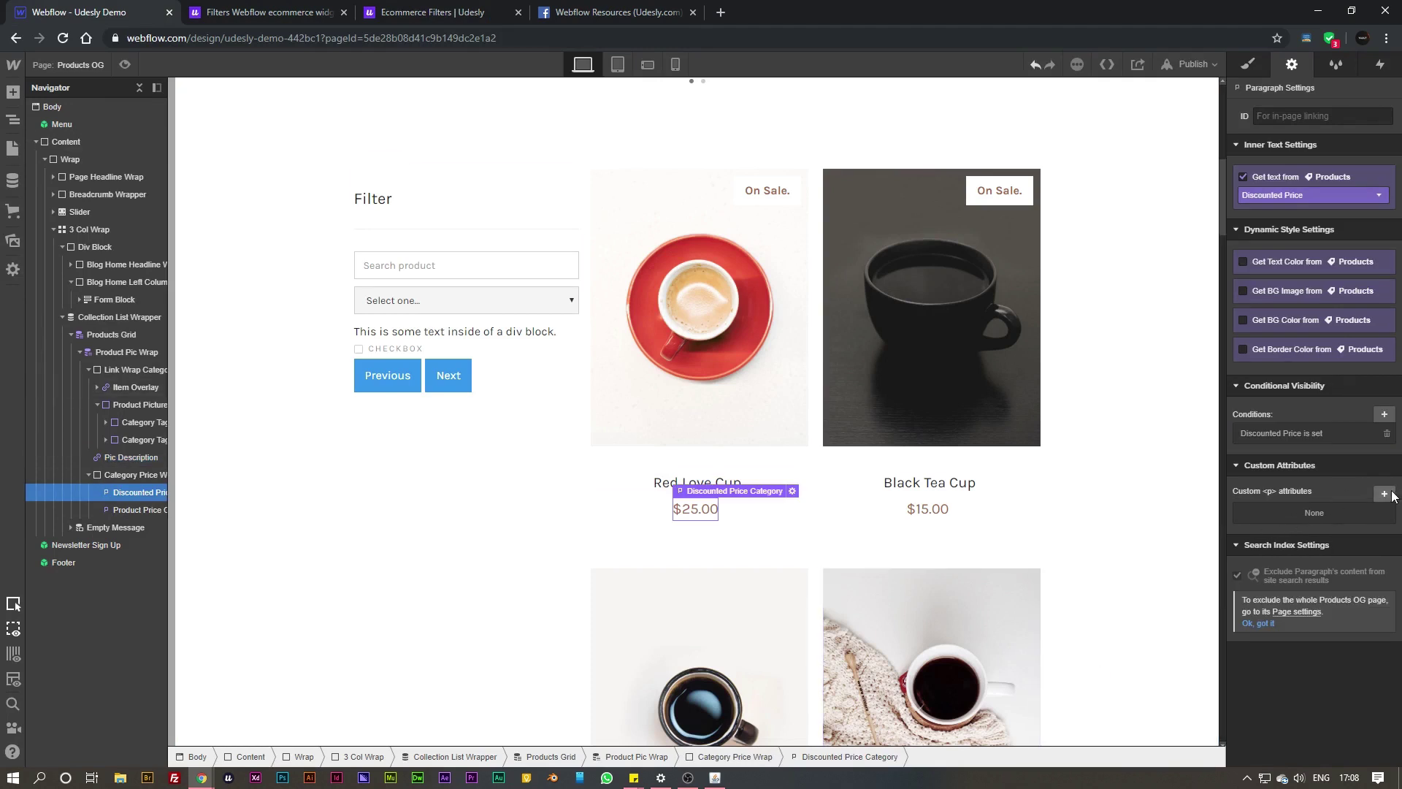
click(1384, 494)
text(card)
key(Tab)
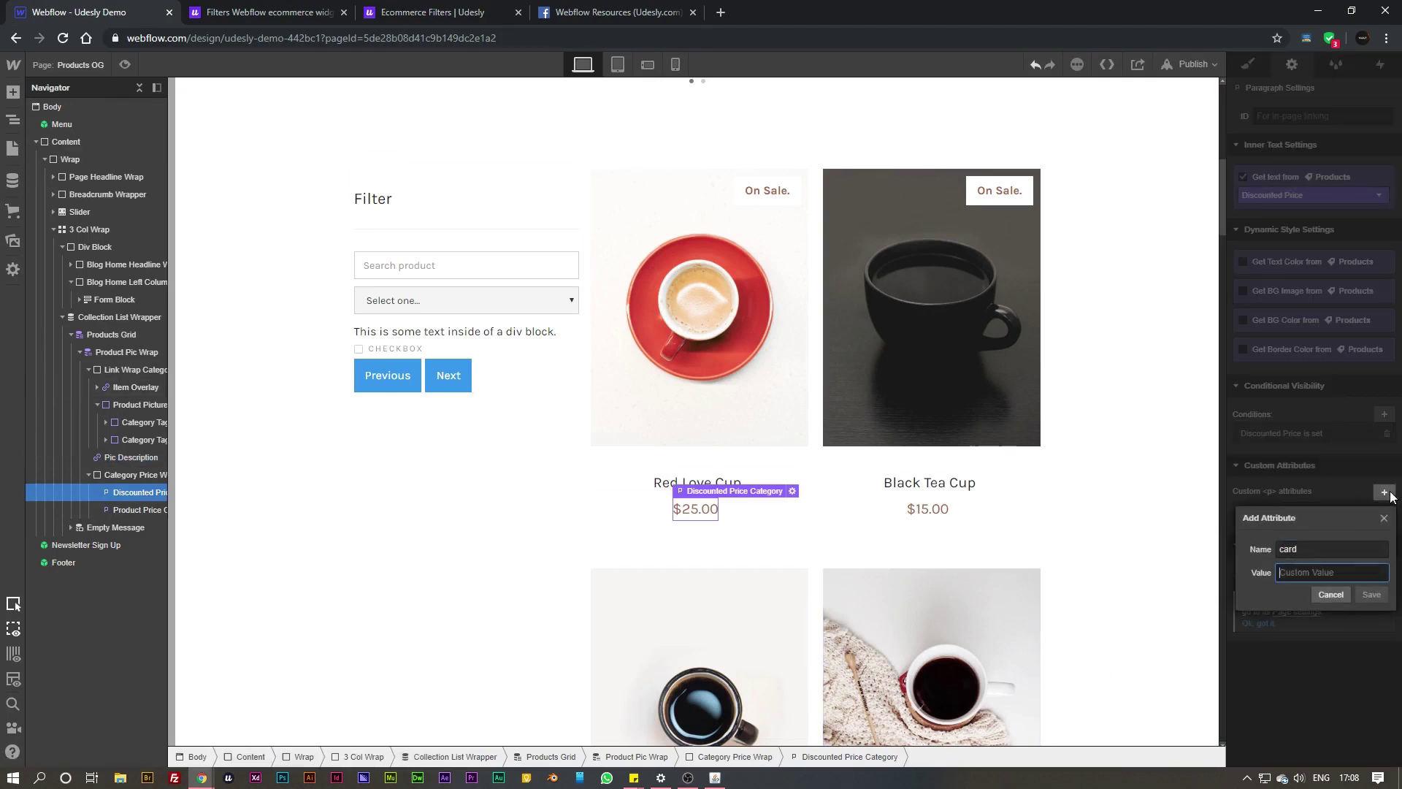
text(price)
key(Return)
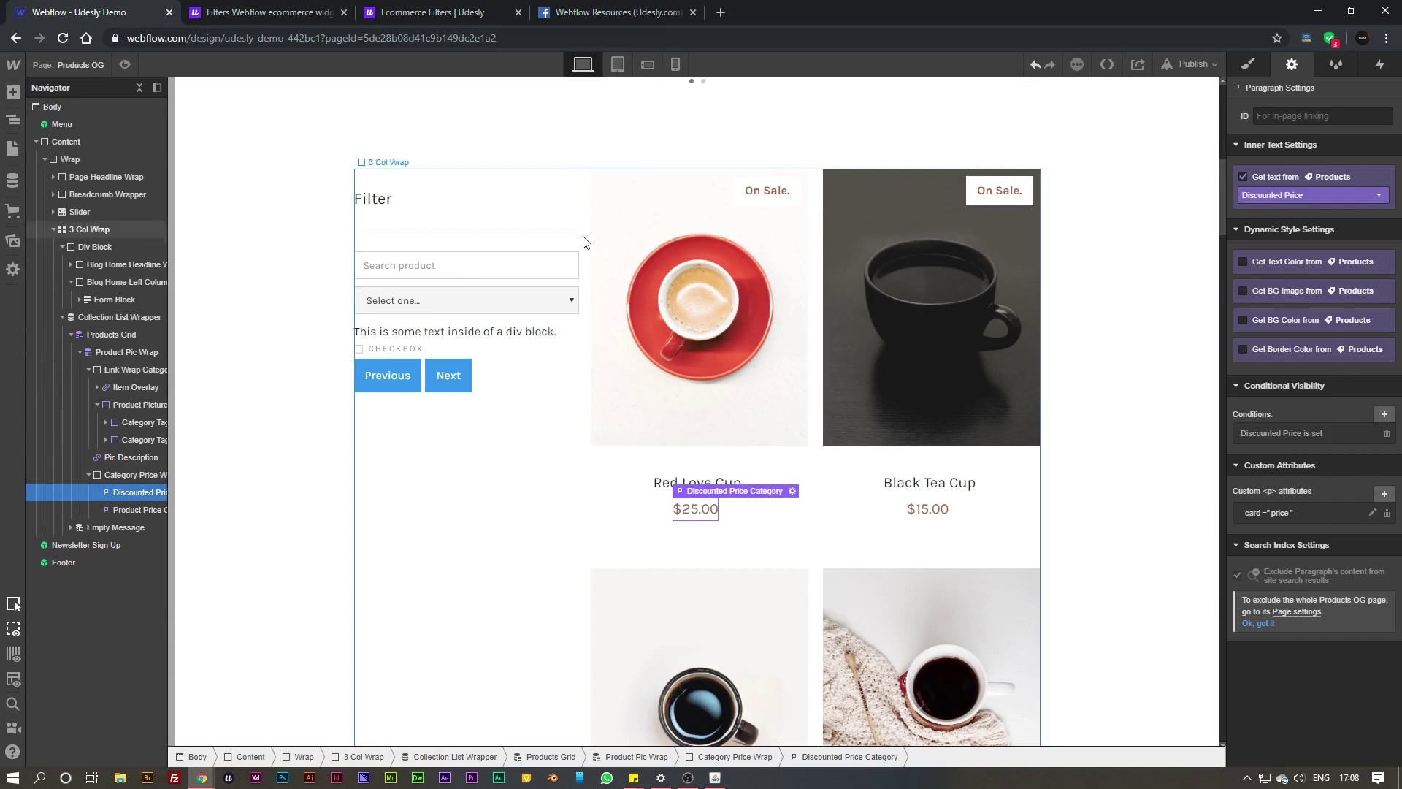
click(586, 238)
click(553, 116)
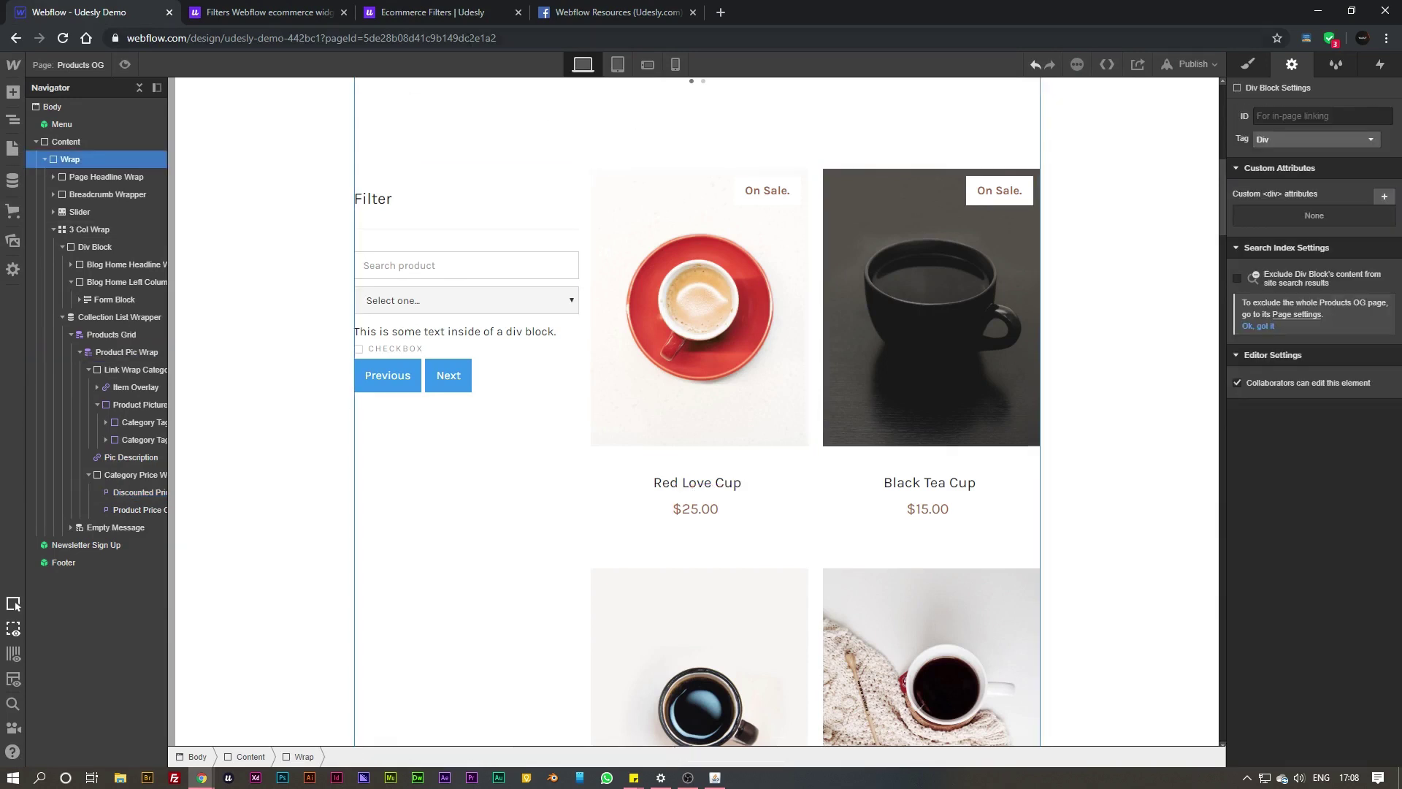
Step: Copy the Udesly filters script line from the Ecommerce Filters docs
click(427, 16)
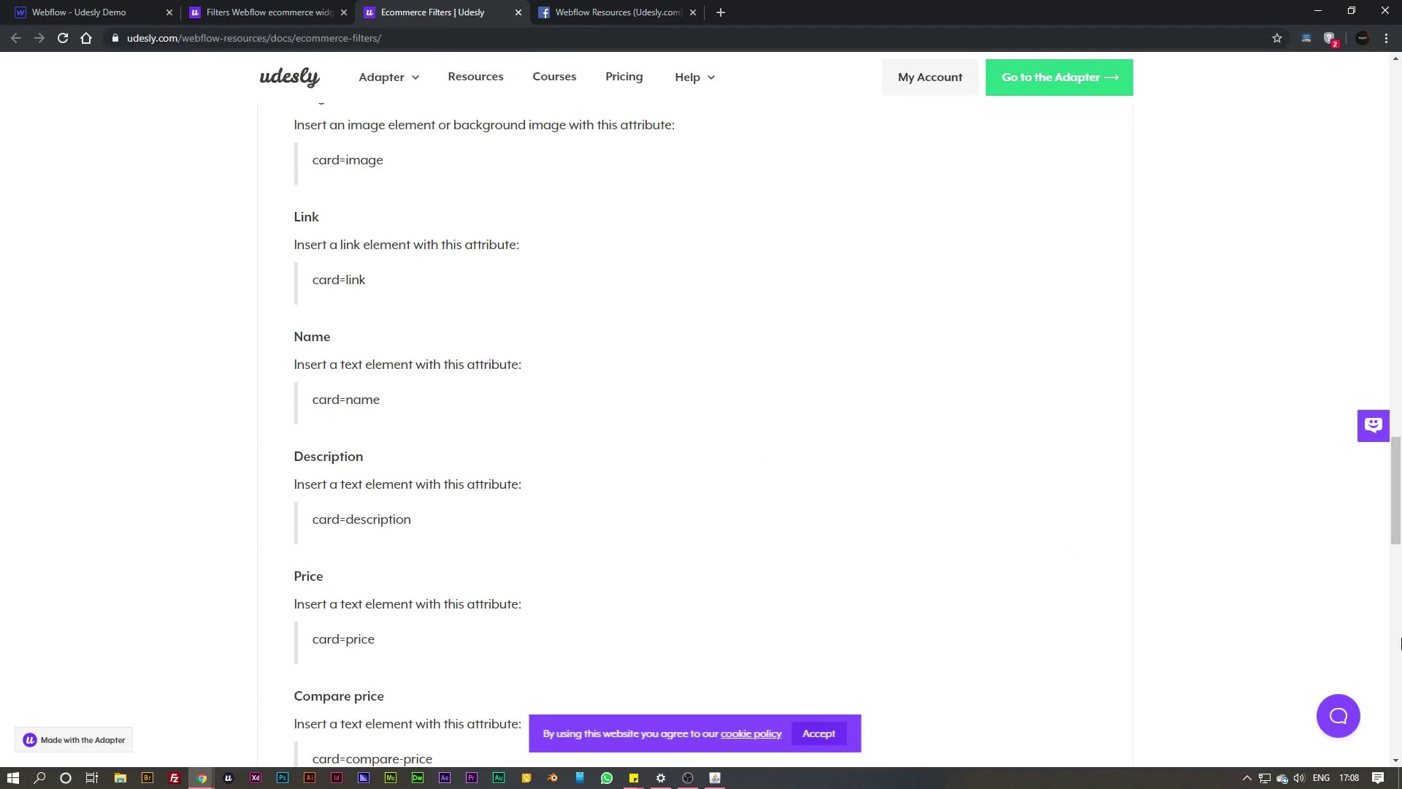
drag(1396, 536, 1396, 175)
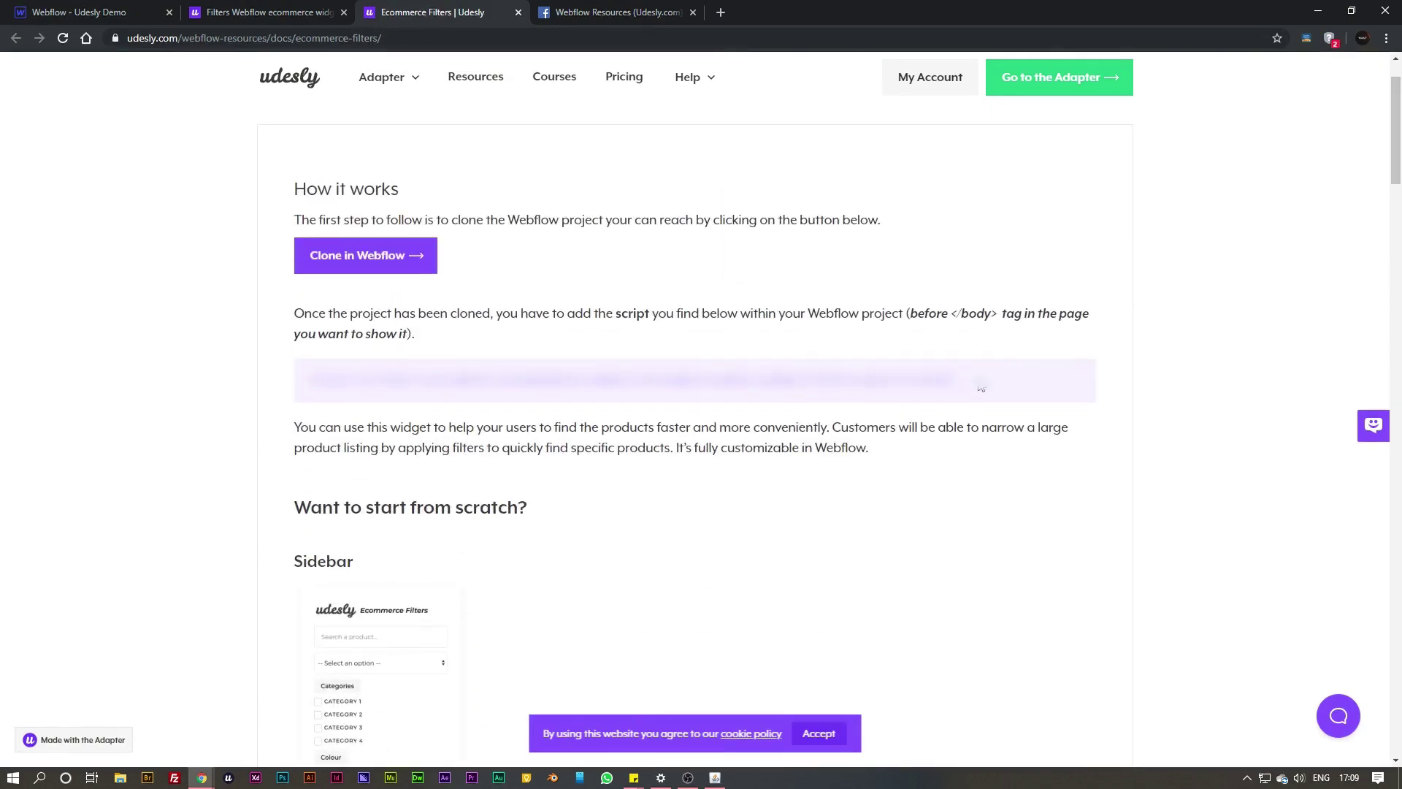
drag(980, 387, 246, 398)
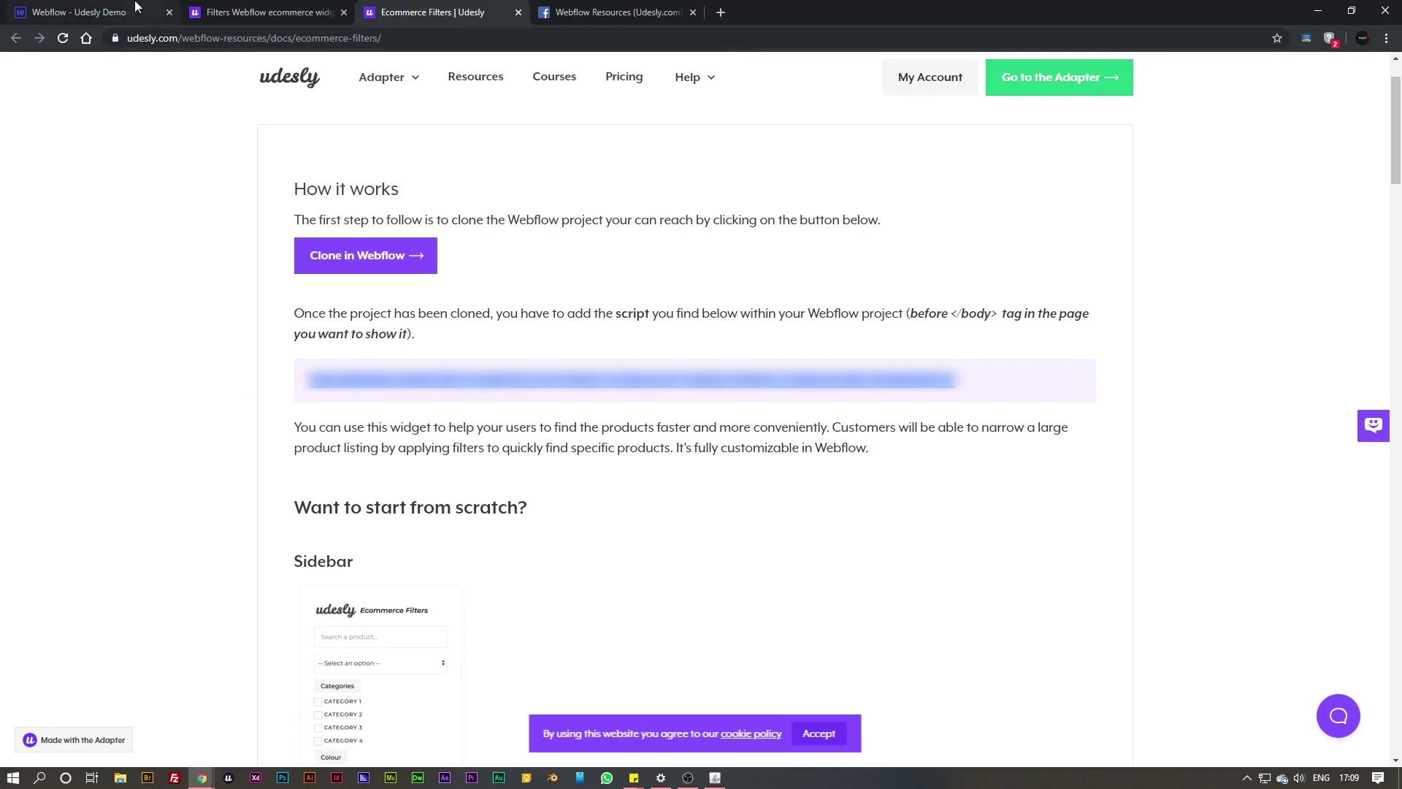
click(80, 11)
Step: Paste the script into Products OG's Before </body> code, save, and publish to selected domains
click(10, 150)
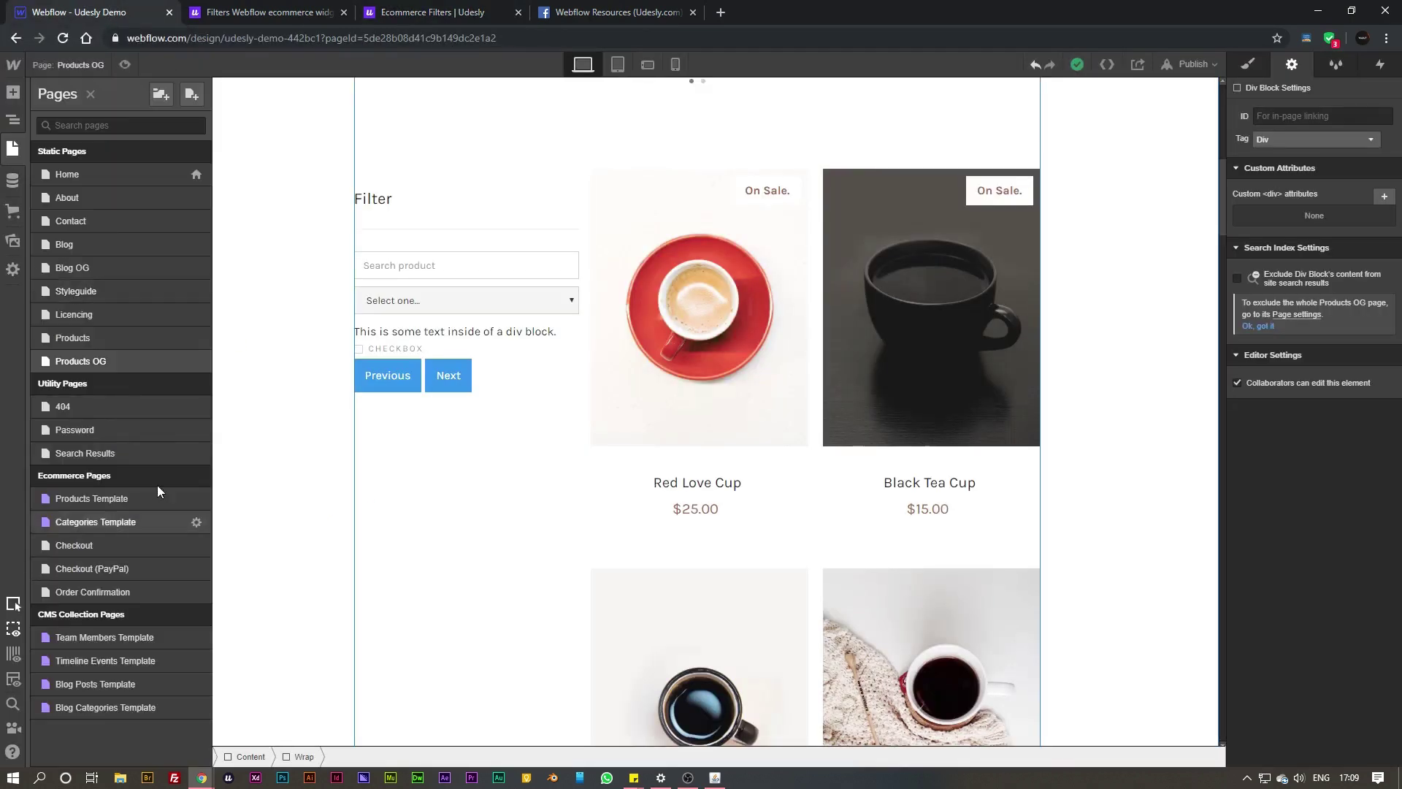
click(194, 361)
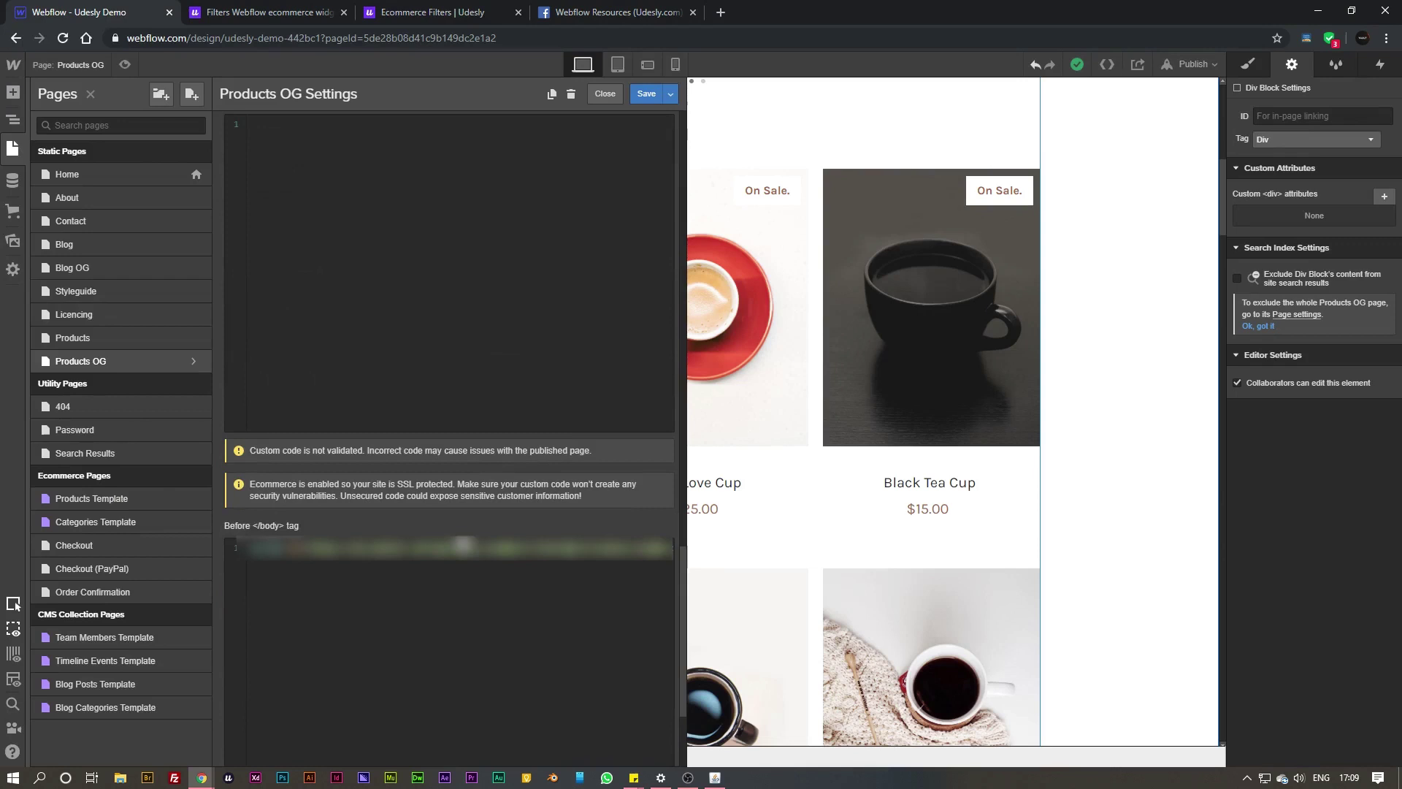
click(386, 610)
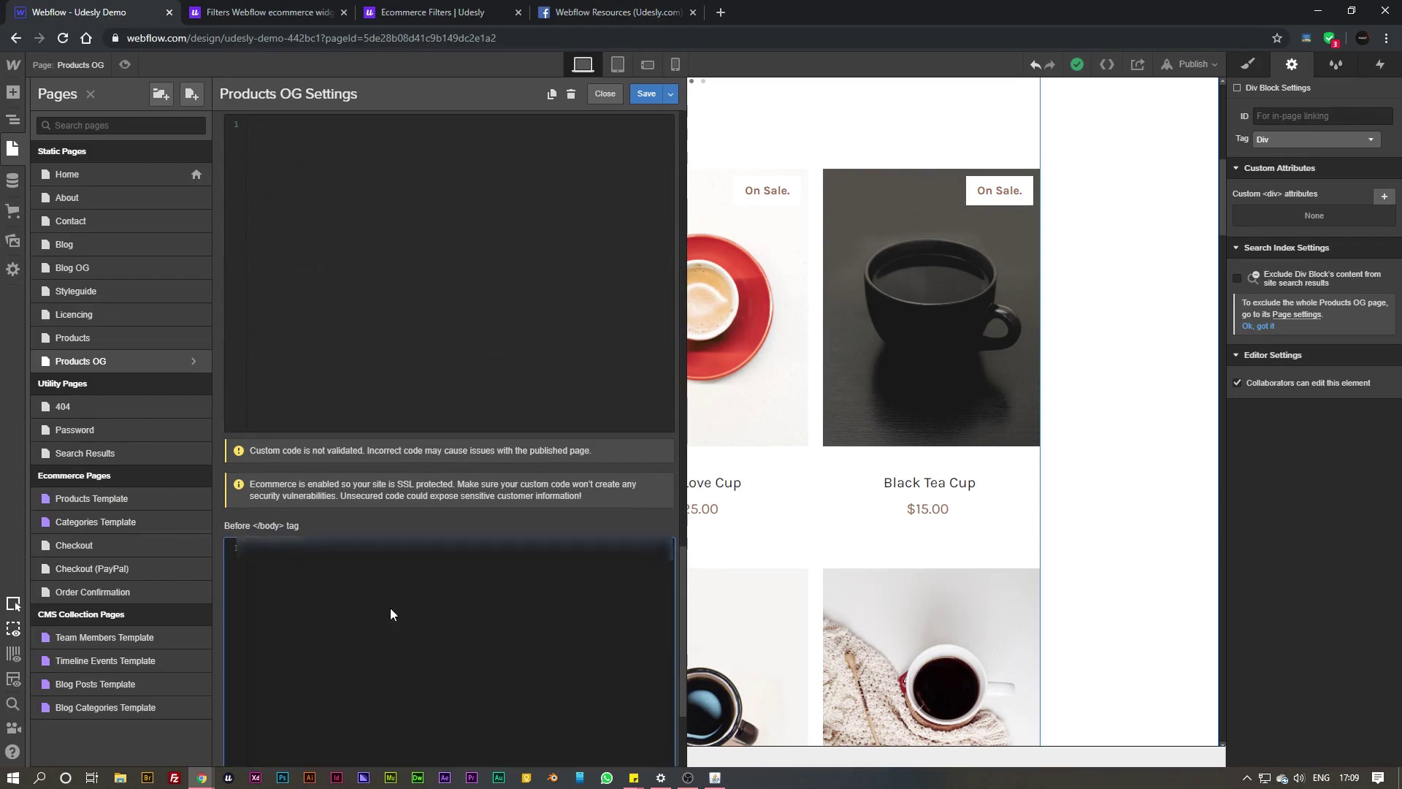
key(ctrl+v)
scroll(394, 584, down, 1)
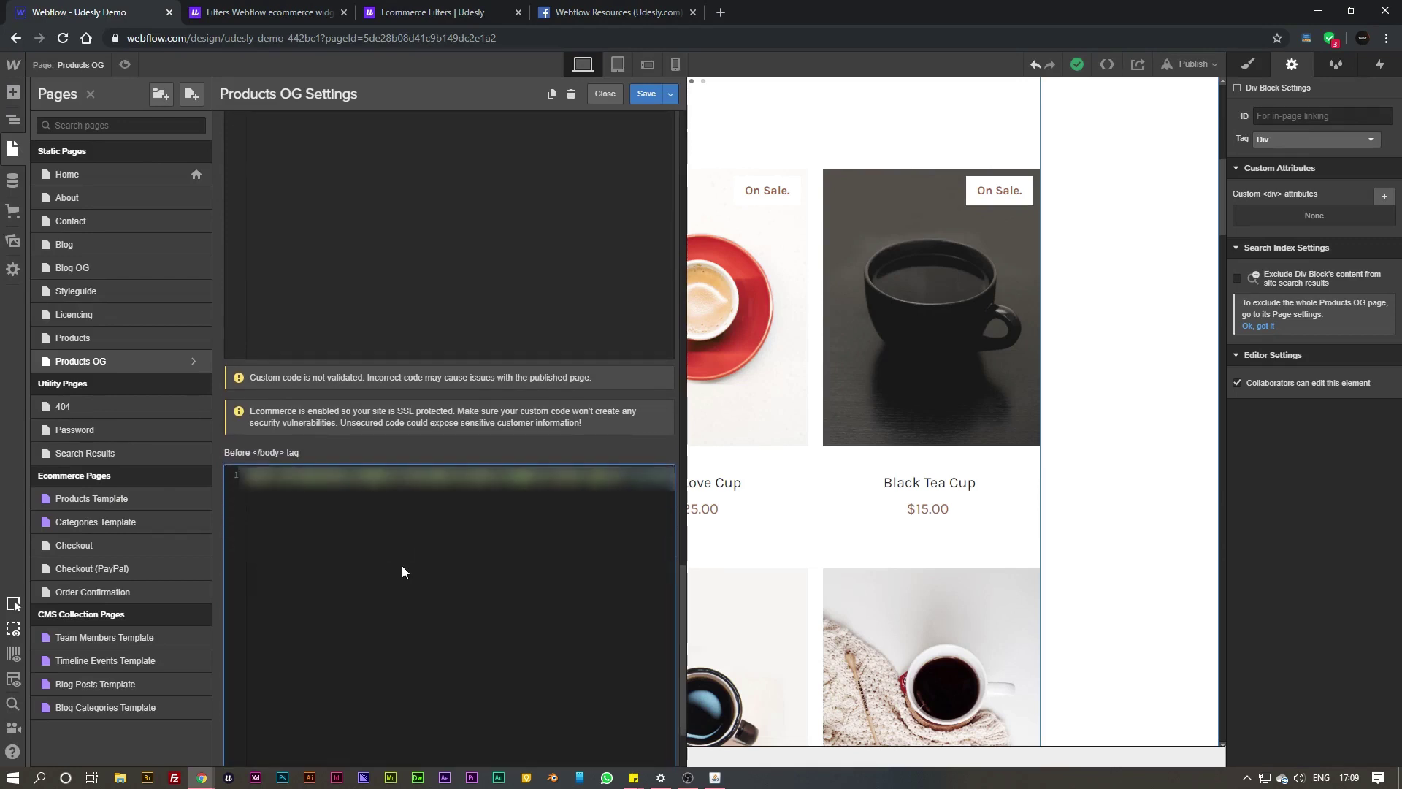
click(670, 94)
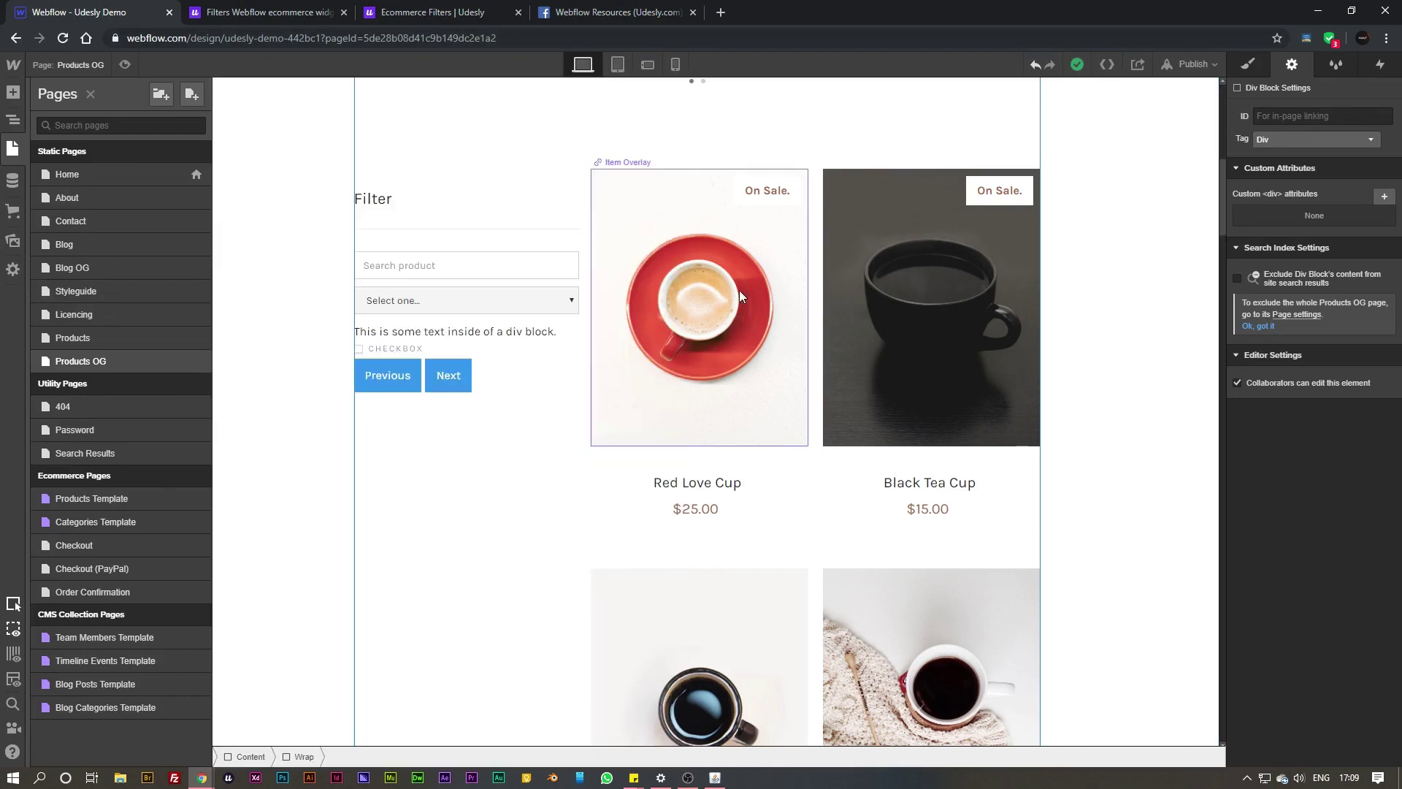
click(1192, 64)
click(1093, 210)
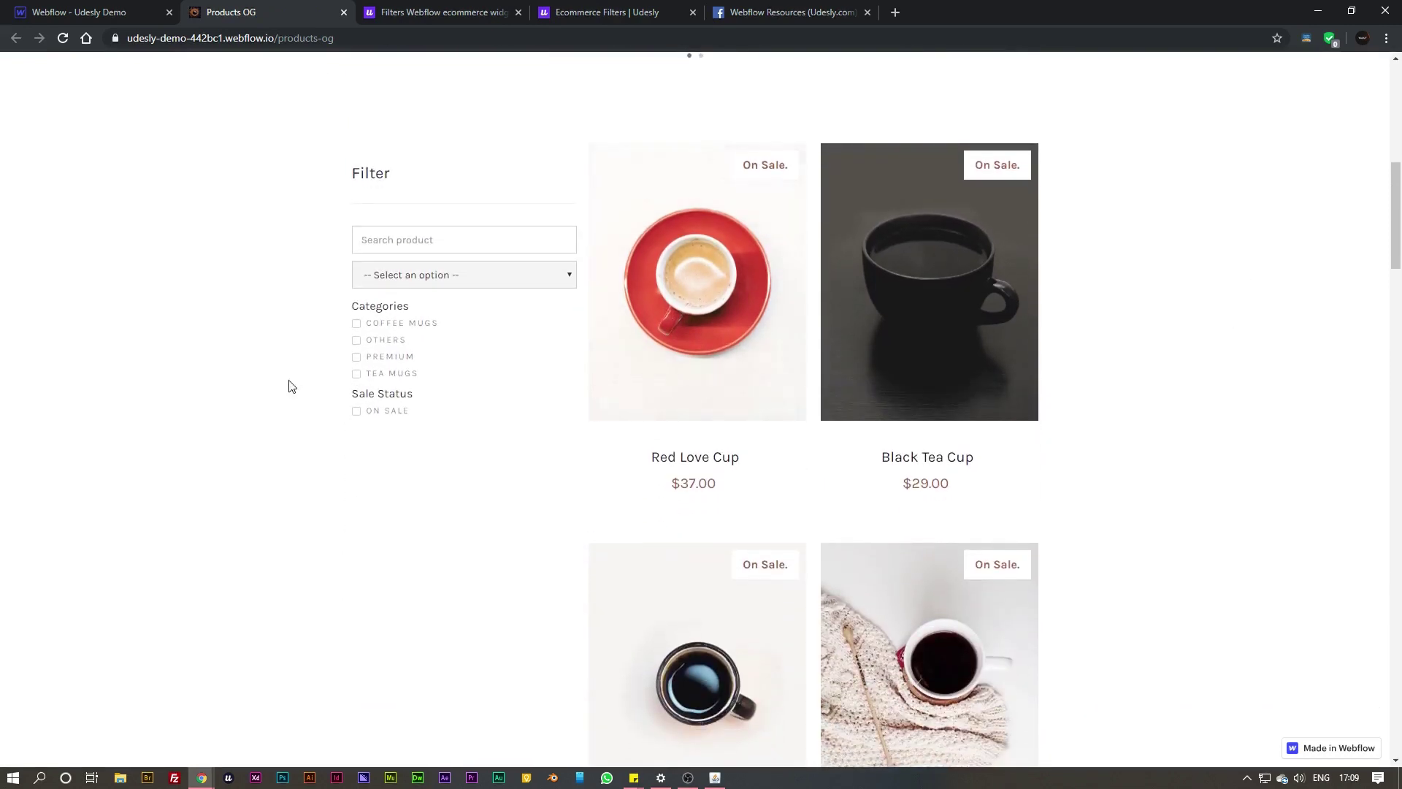
Step: Test the OTHERS, COFFEE MUGS and TEA MUGS category checkboxes on the live page
click(355, 341)
click(356, 340)
click(356, 323)
click(356, 323)
click(356, 374)
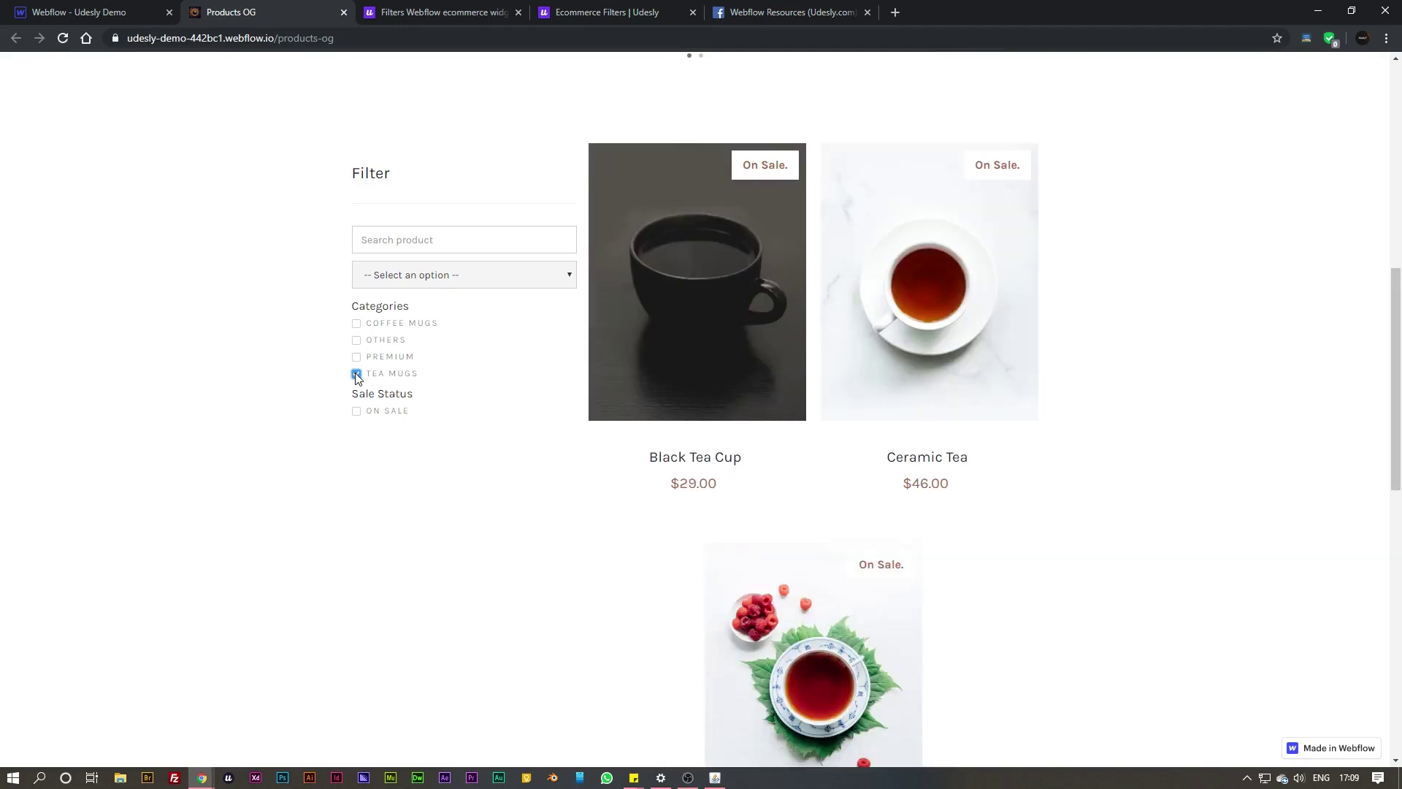
click(356, 374)
Step: Search the live products for 'red' to show only the Red Love Cup
click(373, 239)
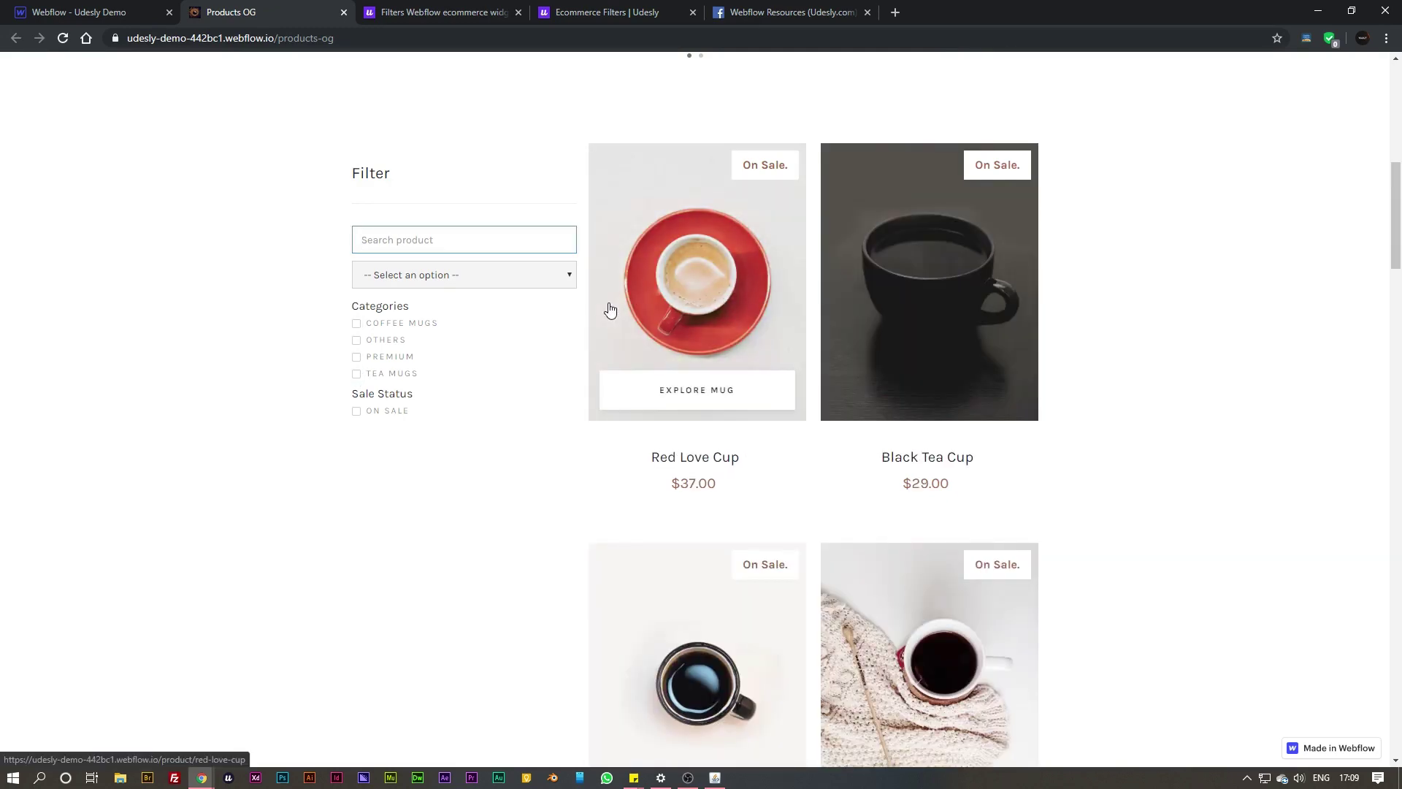
text(red)
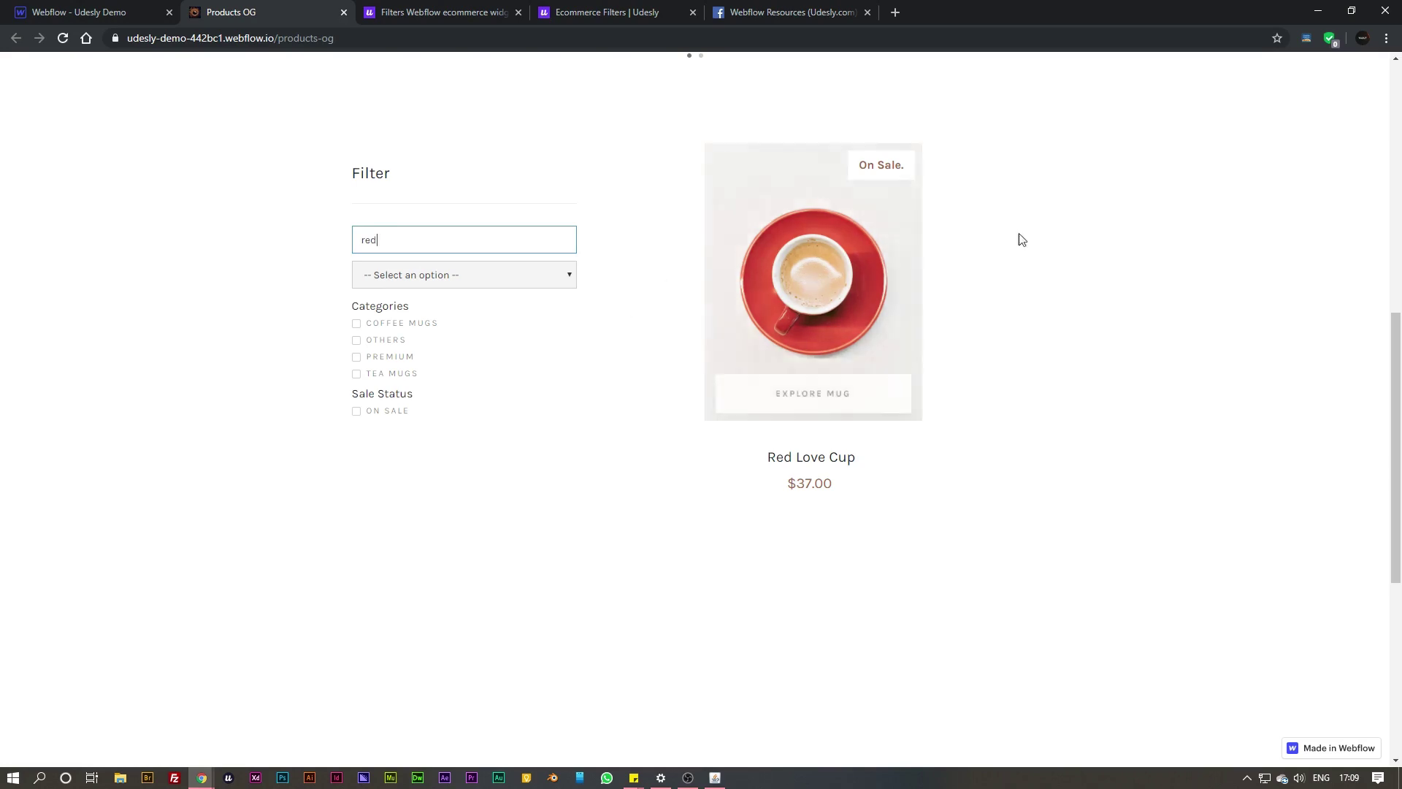
click(1236, 266)
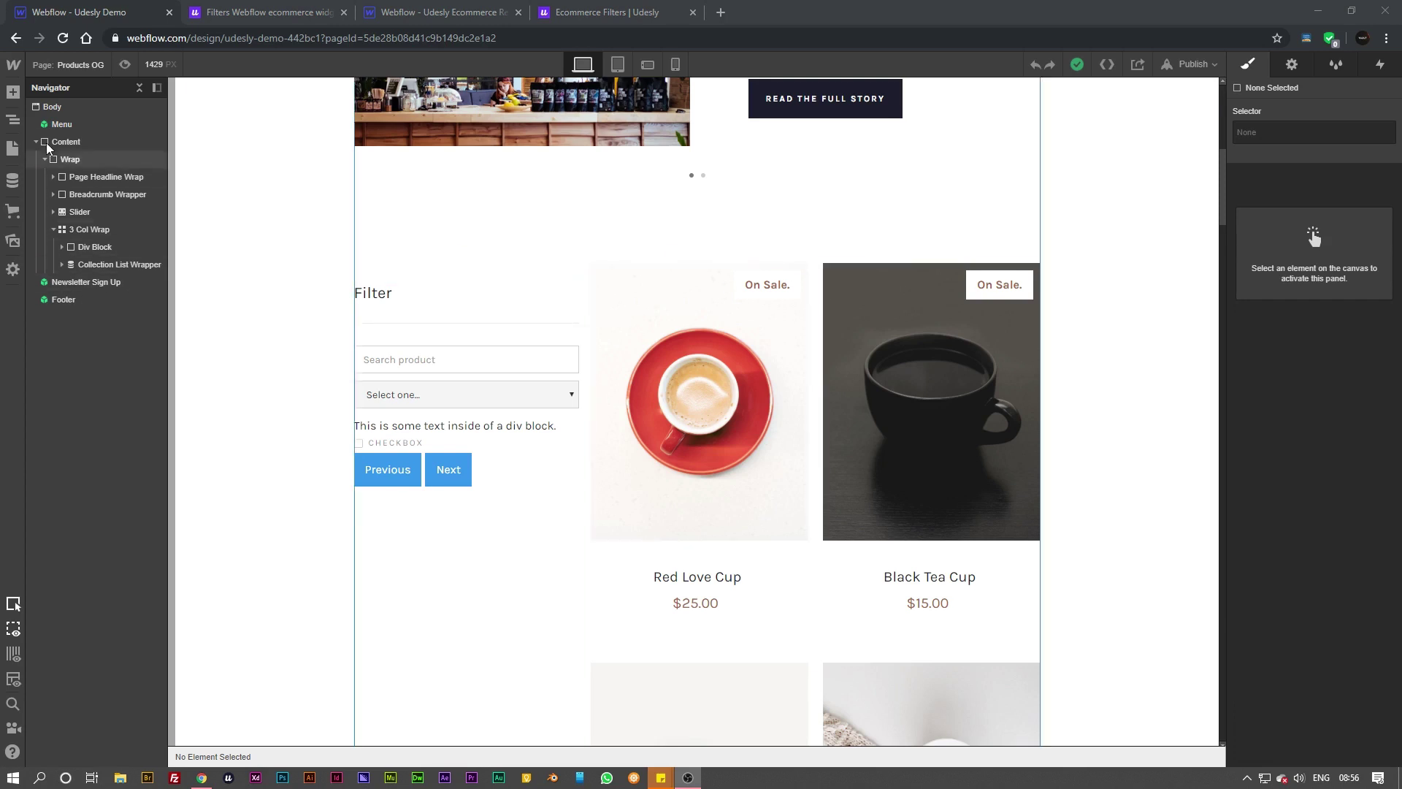
Step: Insert a Div Block into 3 Col Wrap with attribute udesly-ecommerce-filters=empty-state
click(13, 94)
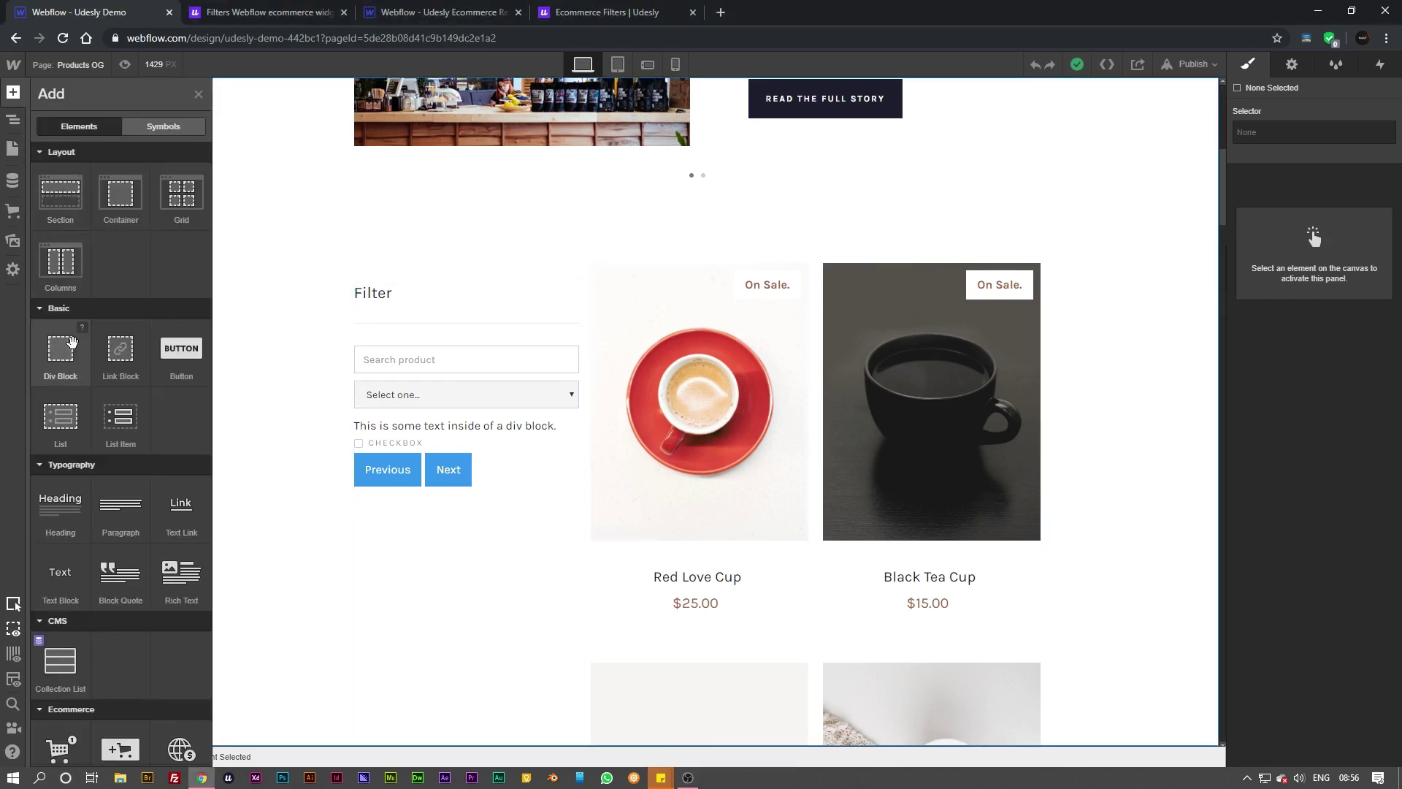
drag(71, 347, 111, 264)
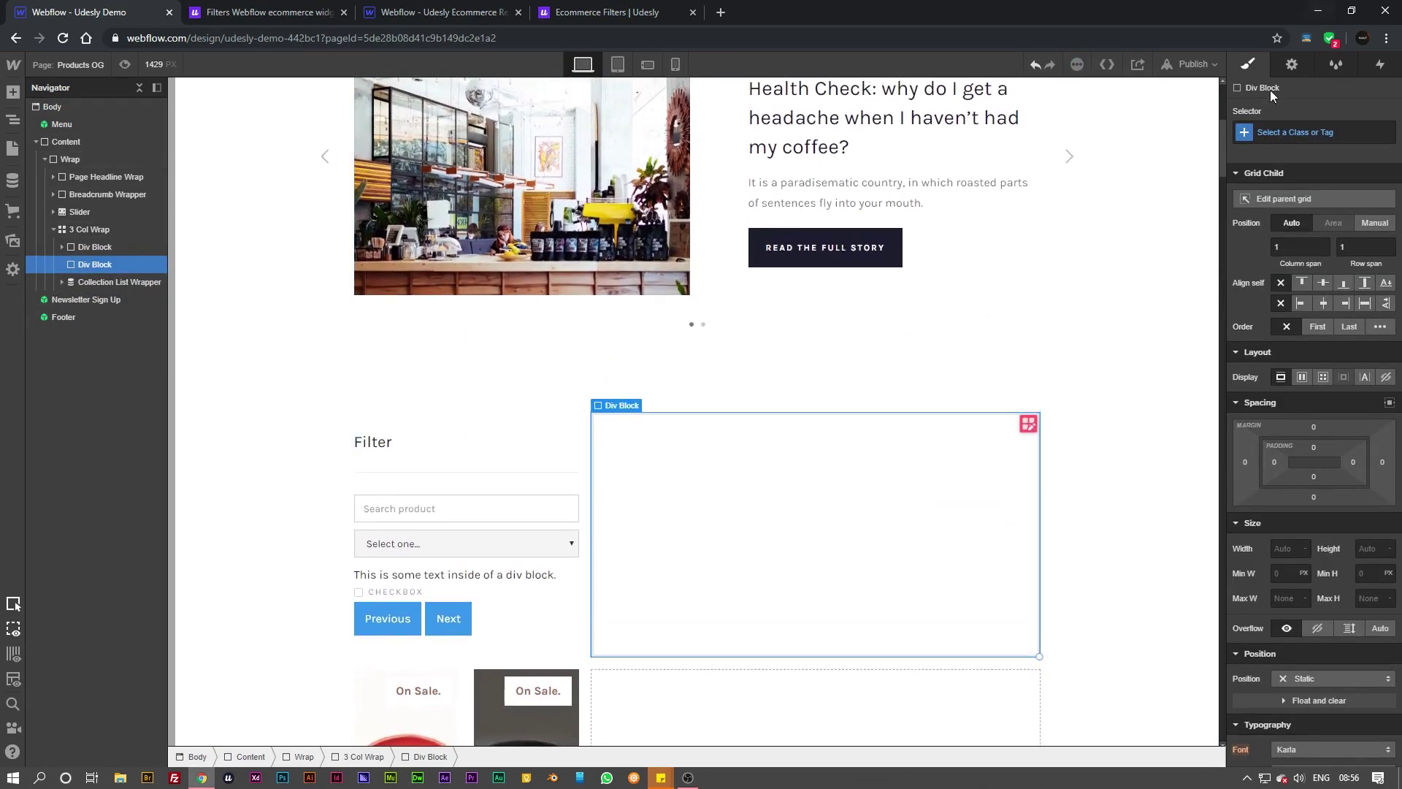
click(1290, 65)
click(1384, 194)
text(udesly-ecommerce-filters)
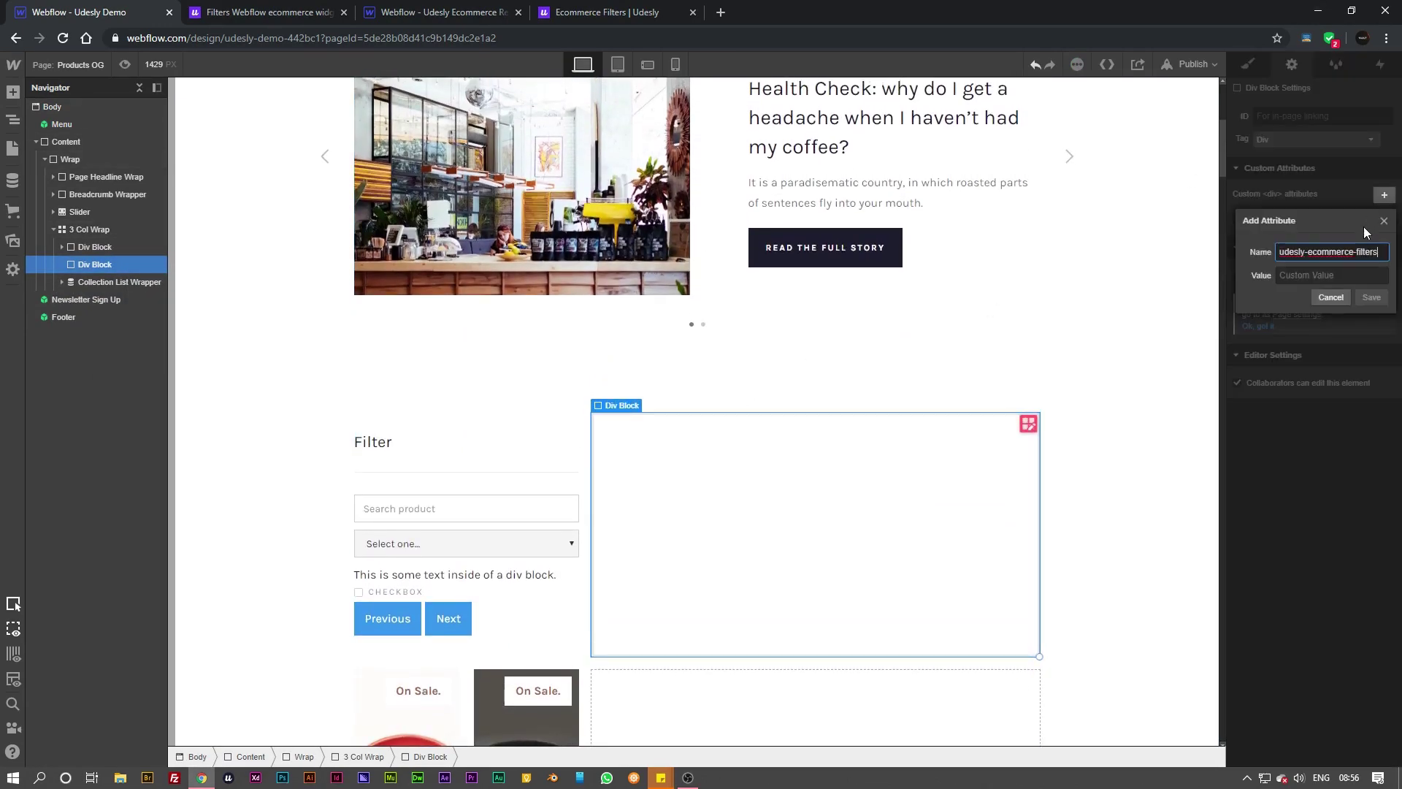
click(1316, 272)
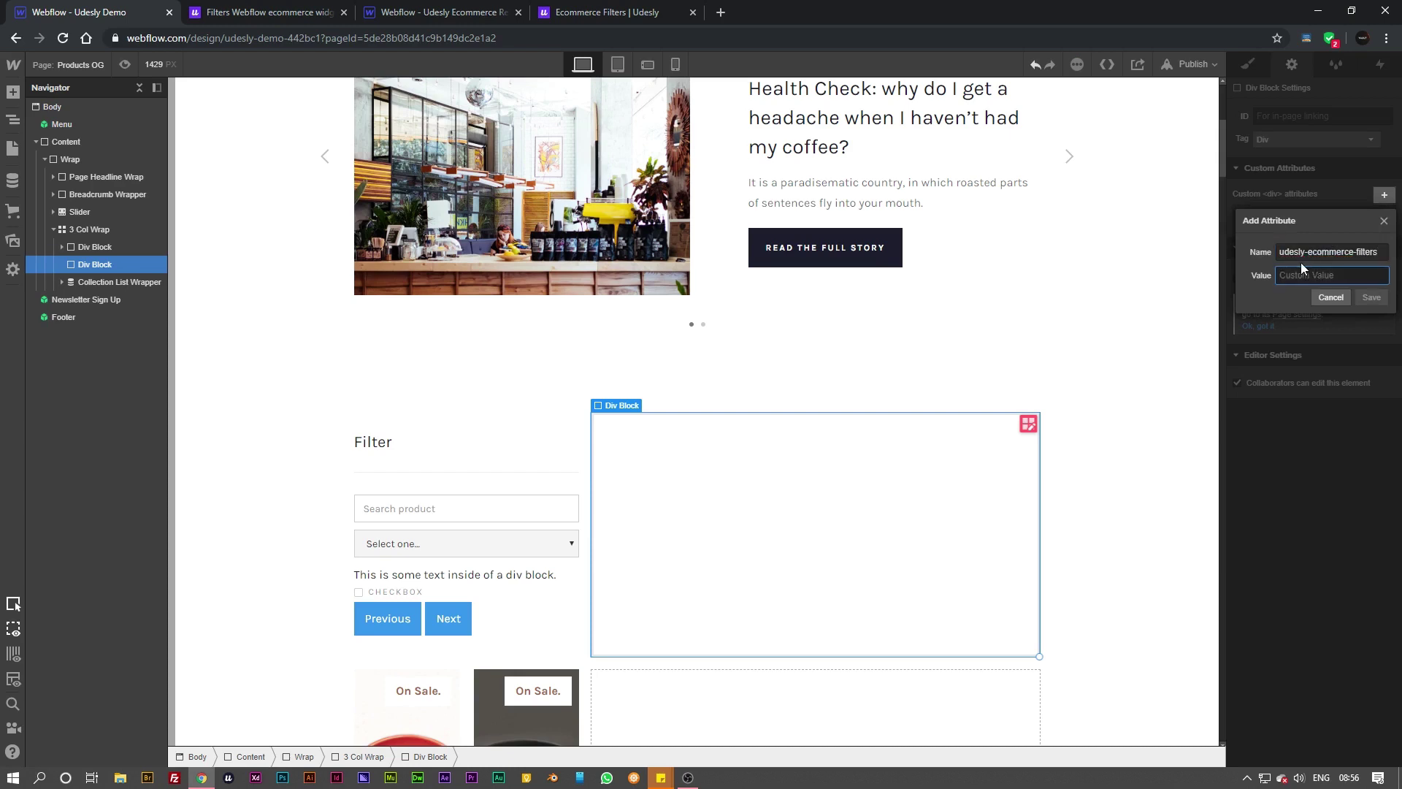
text(empty-state)
key(Return)
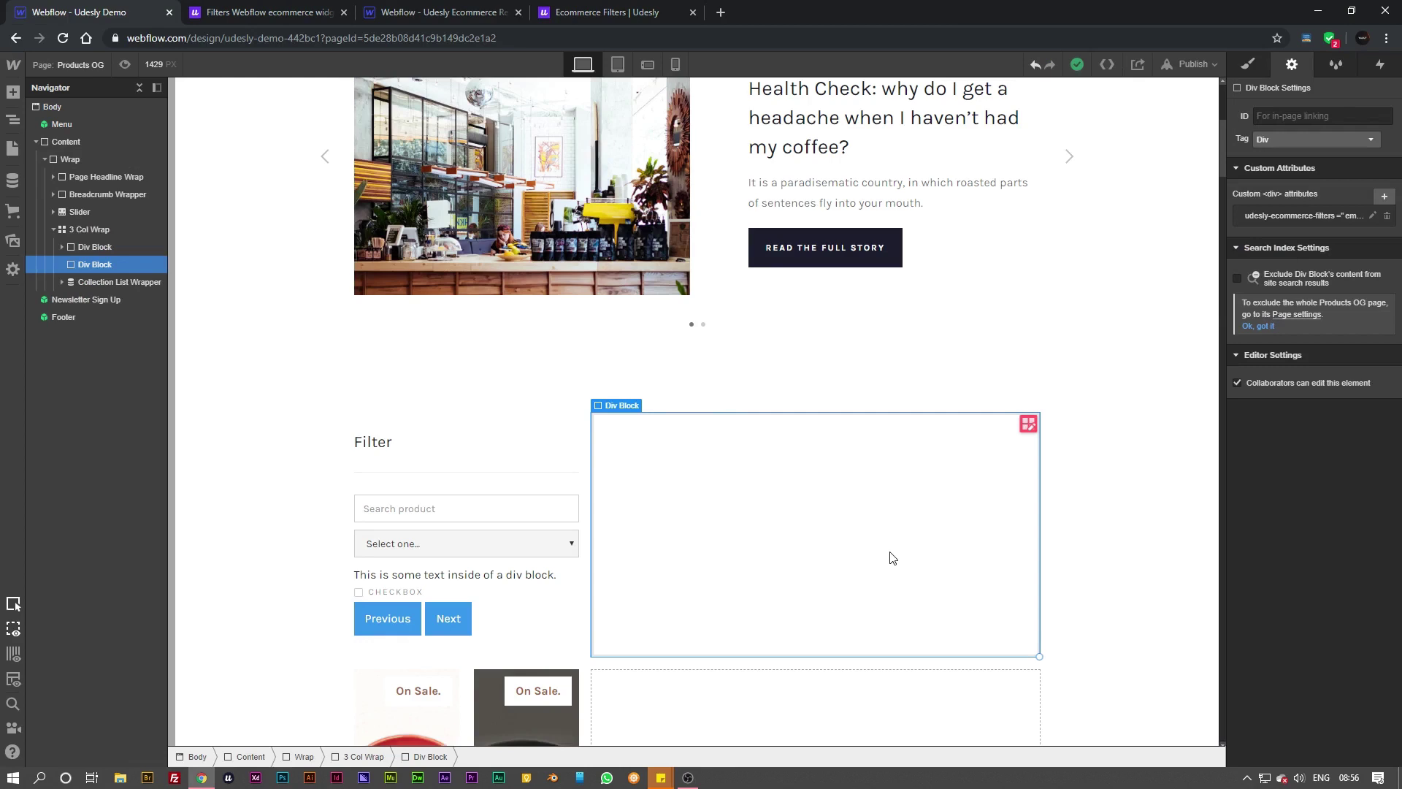
Step: Expand the Collection List Wrapper and select its Empty Message element
click(63, 282)
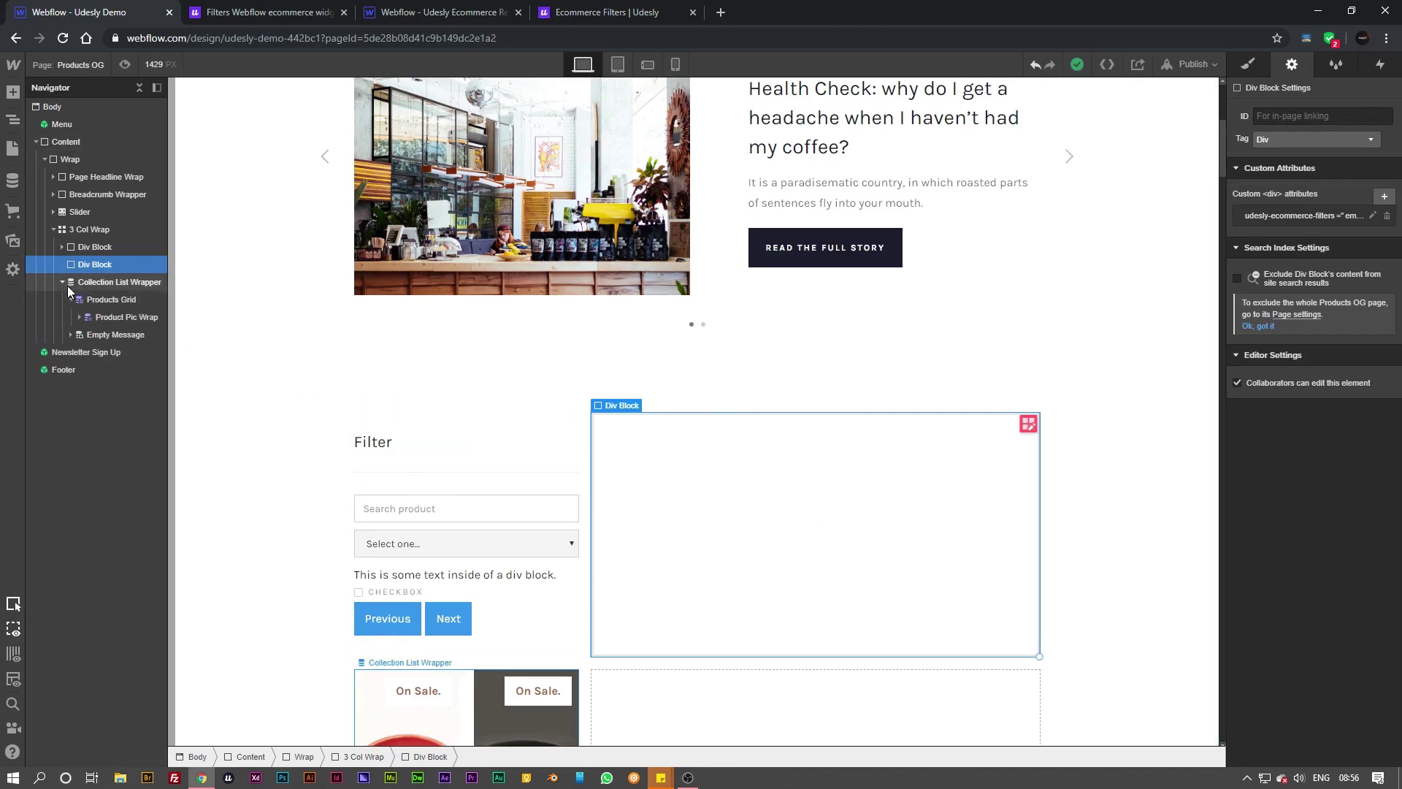
click(95, 333)
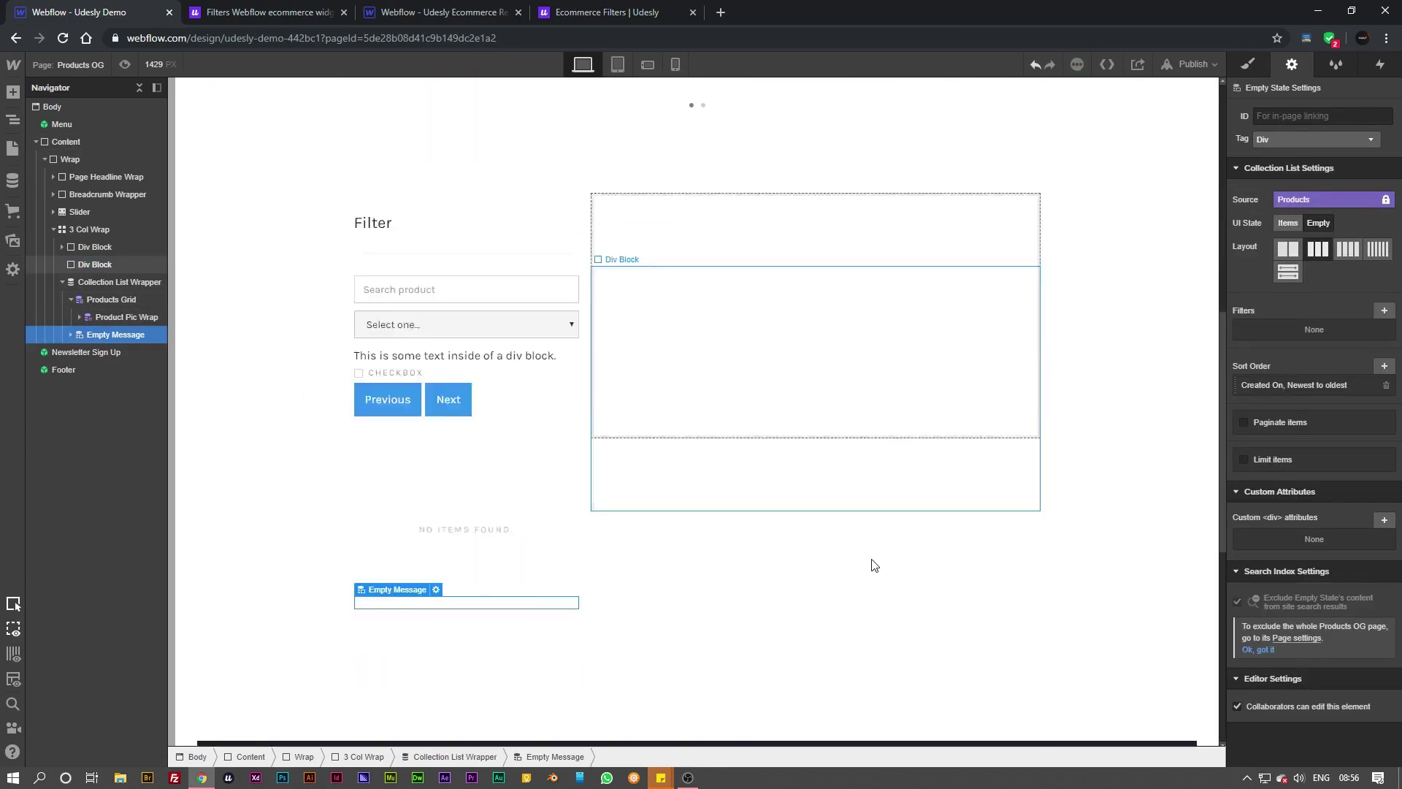
scroll(870, 559, down, 4)
scroll(241, 278, up, 1)
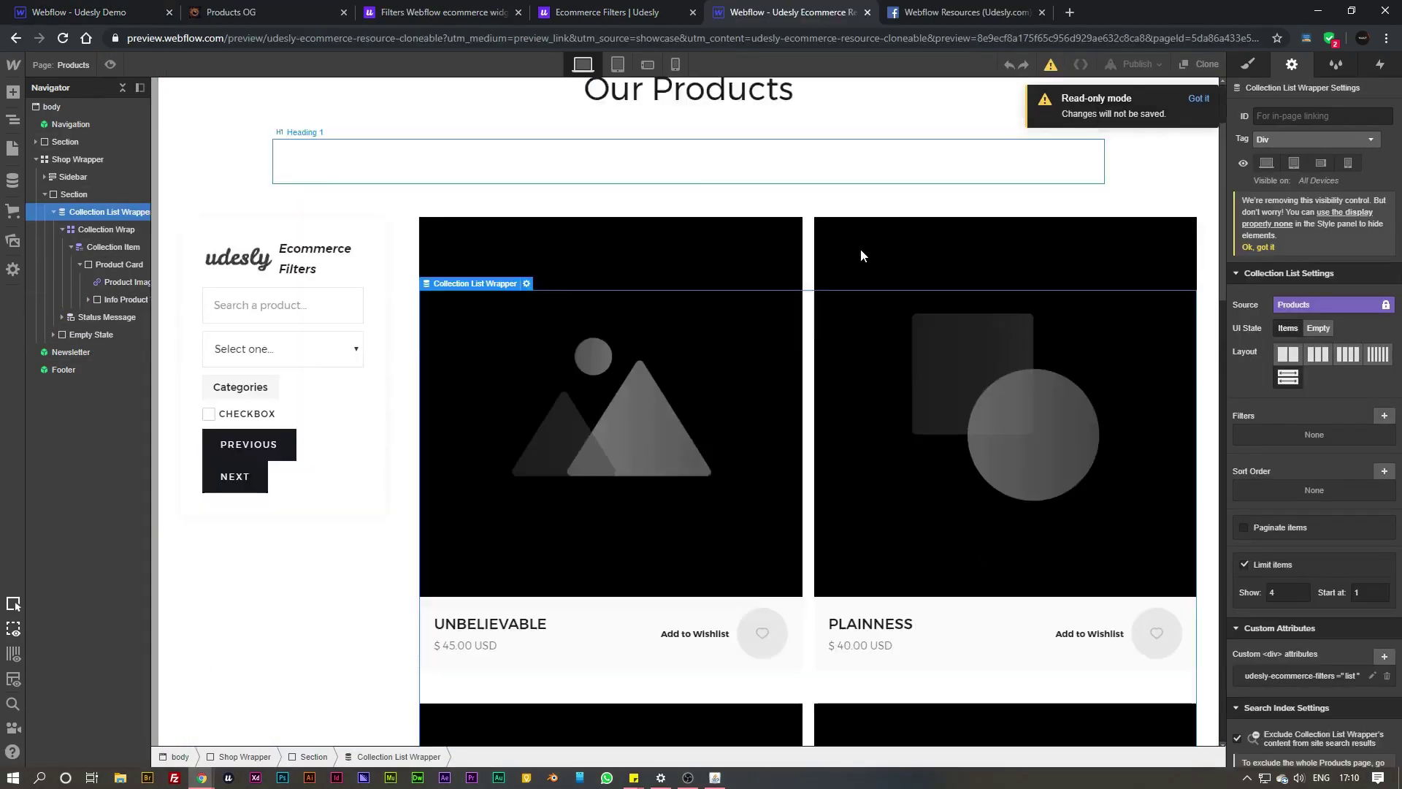
Step: Scroll down the cloneable's Products page to the 'No product found' state
scroll(760, 385, down, 2)
scroll(778, 453, down, 4)
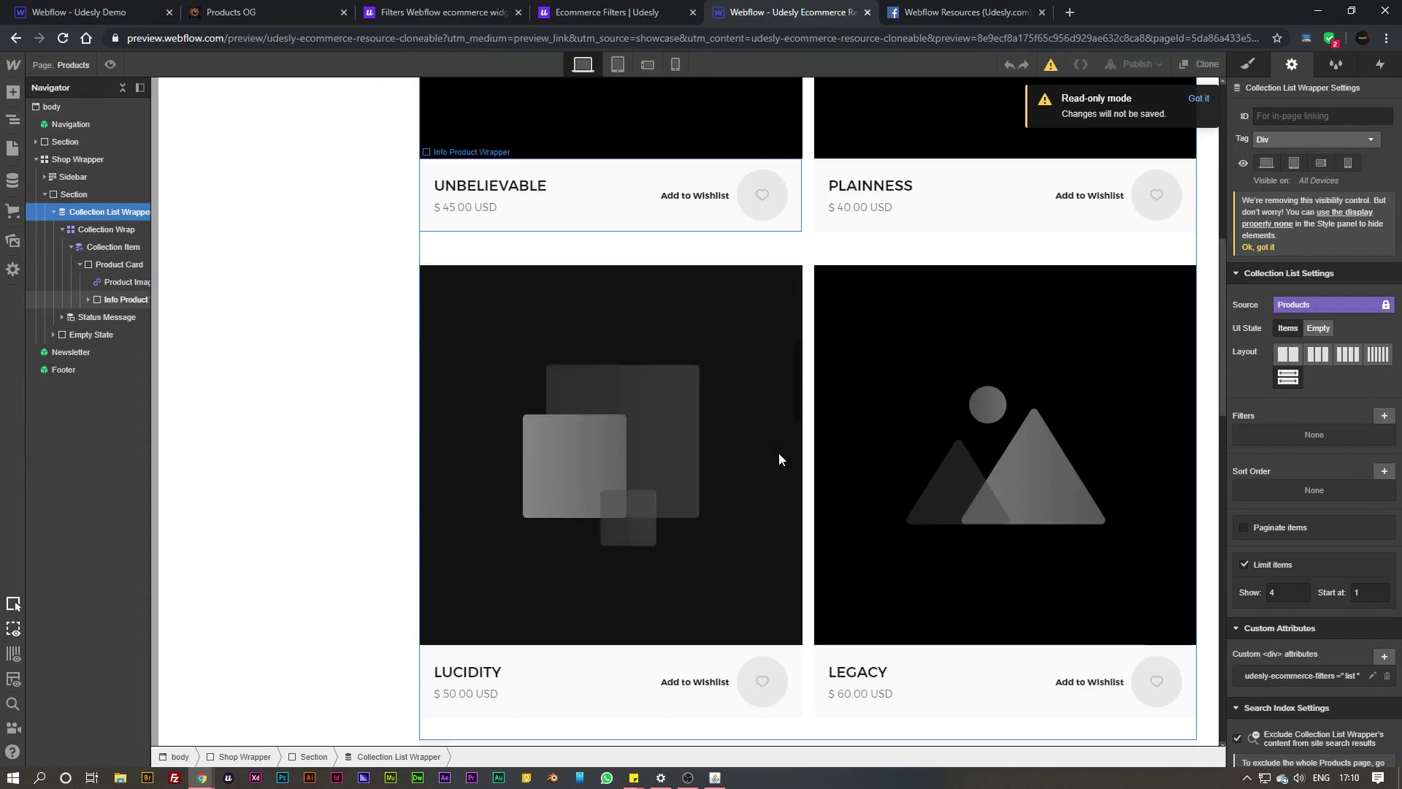
scroll(778, 452, down, 3)
scroll(778, 452, down, 2)
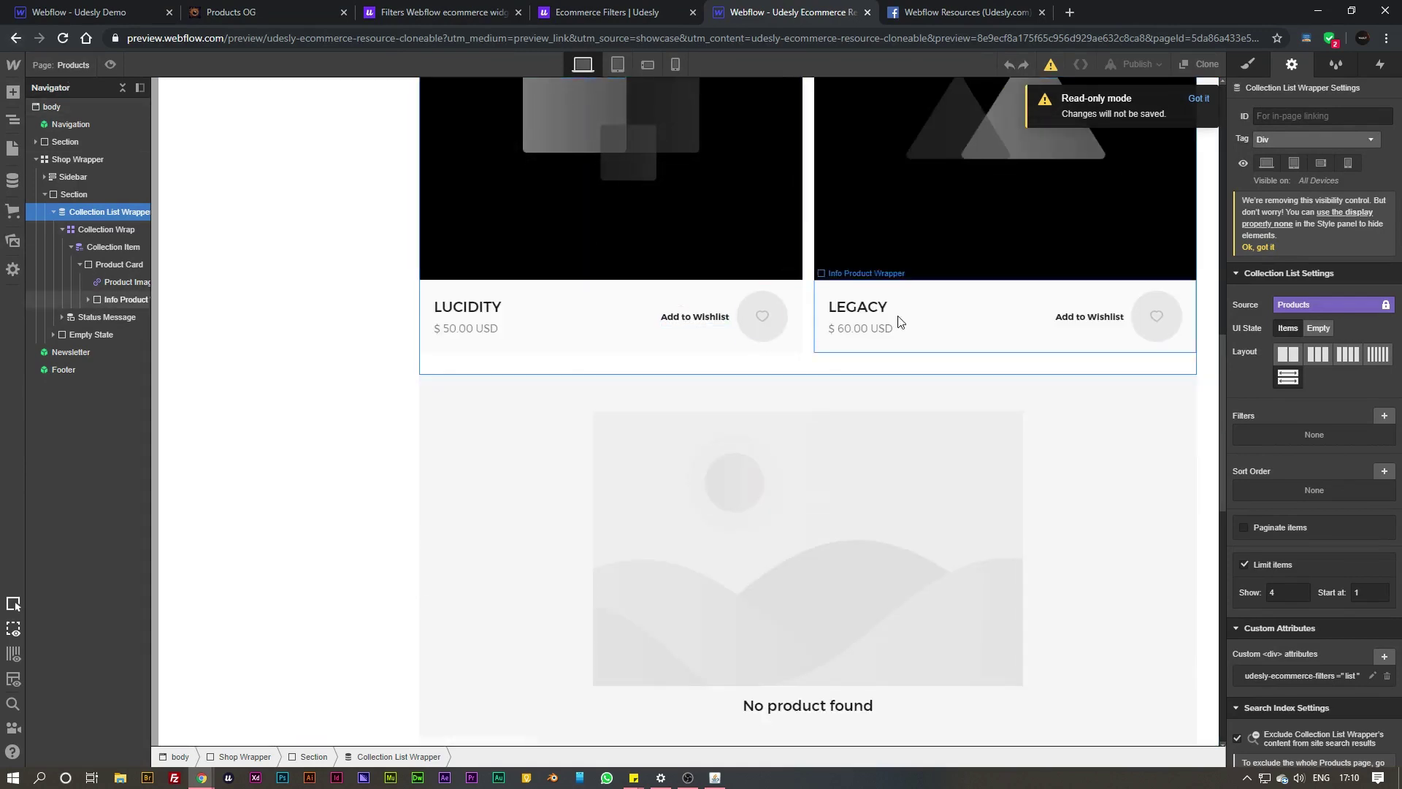
scroll(865, 314, up, 3)
scroll(804, 290, down, 3)
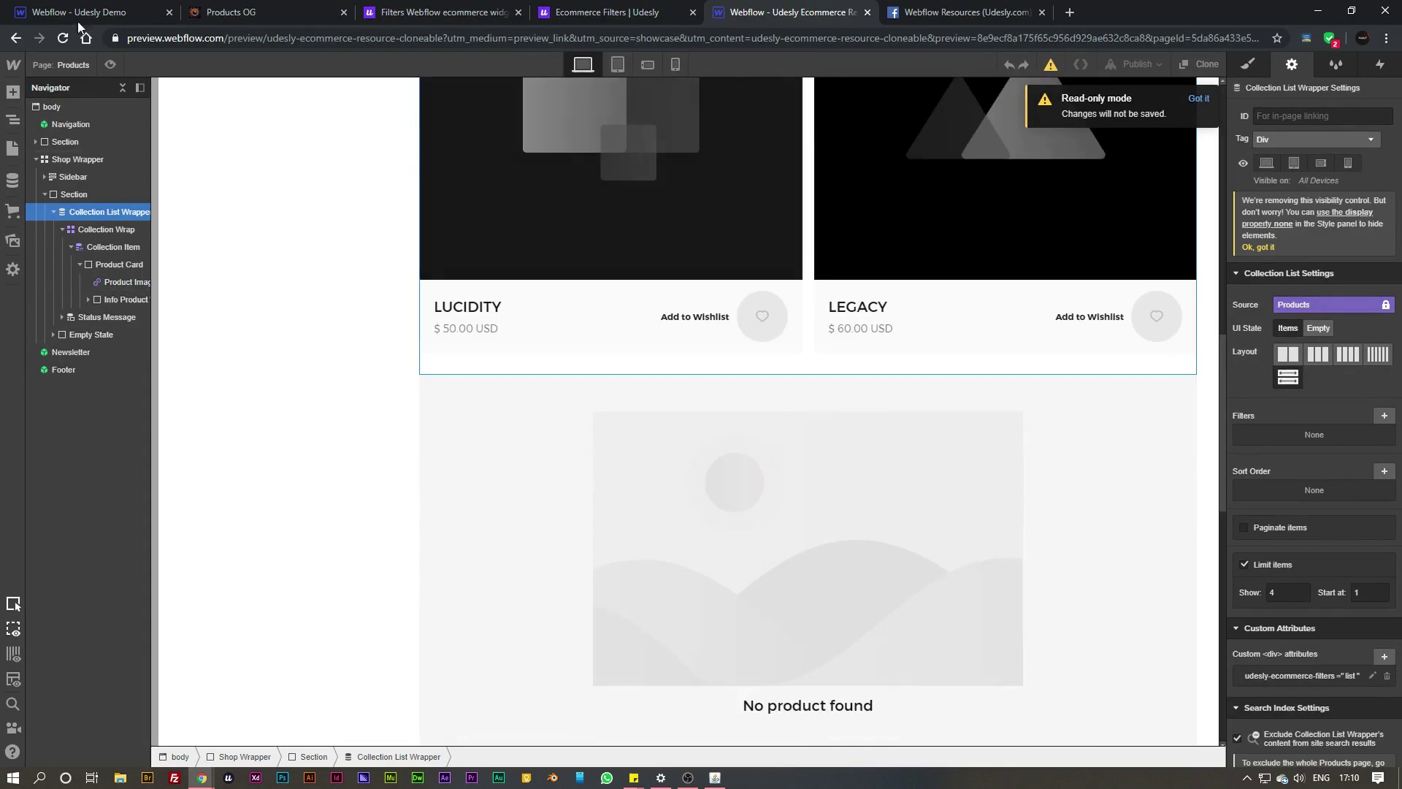
Step: Open the Products Template page and scroll to its Last Viewed and Wishlist sections
click(54, 64)
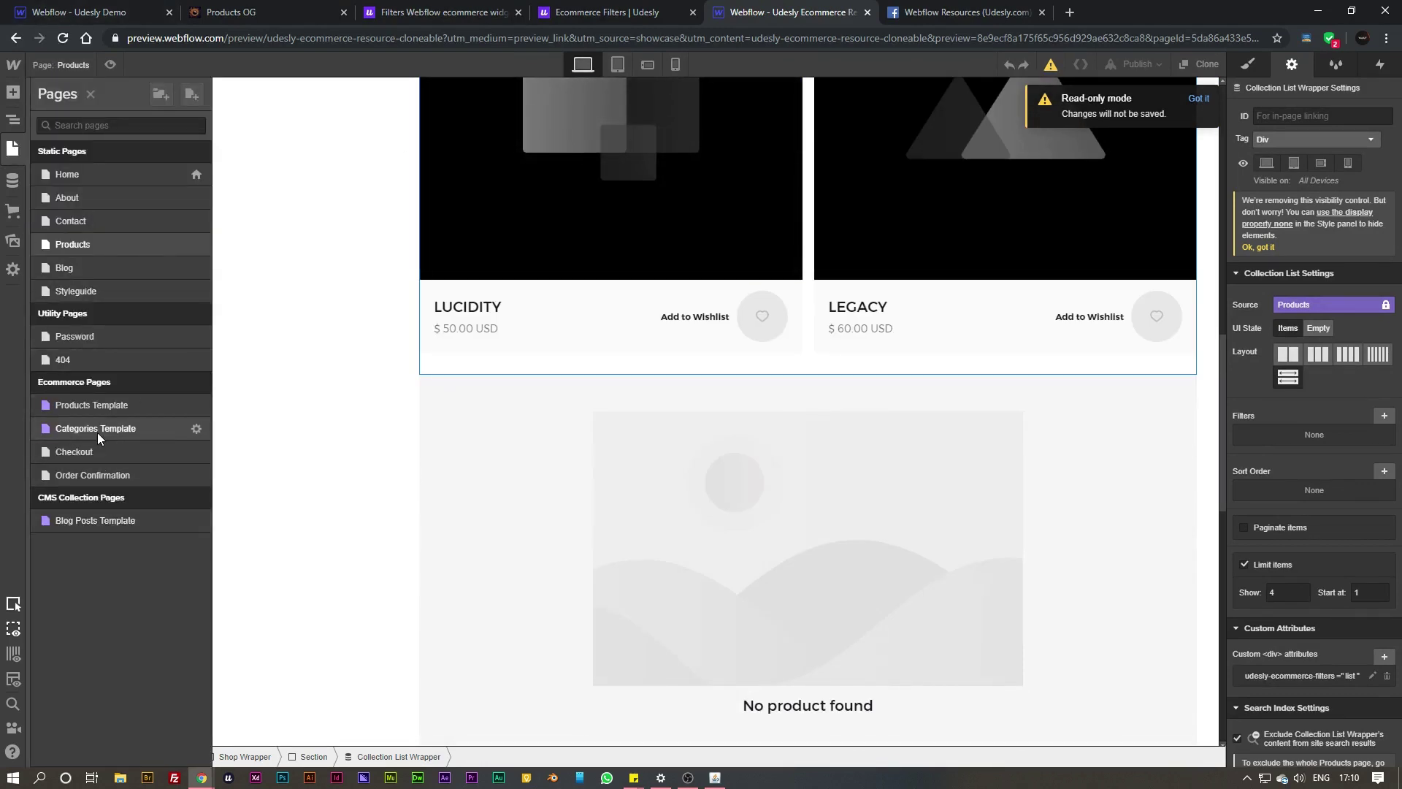
click(105, 407)
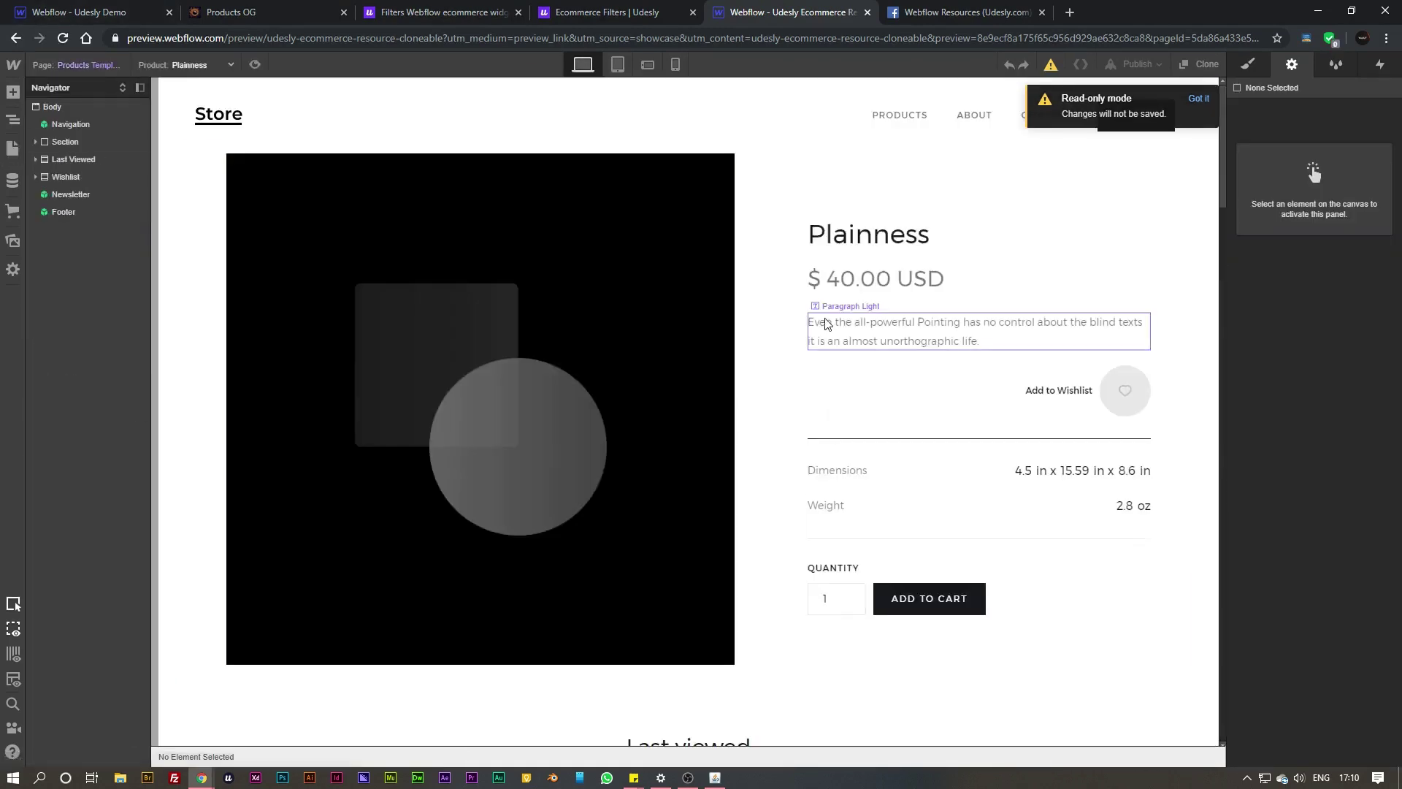
scroll(825, 318, down, 8)
scroll(502, 160, down, 3)
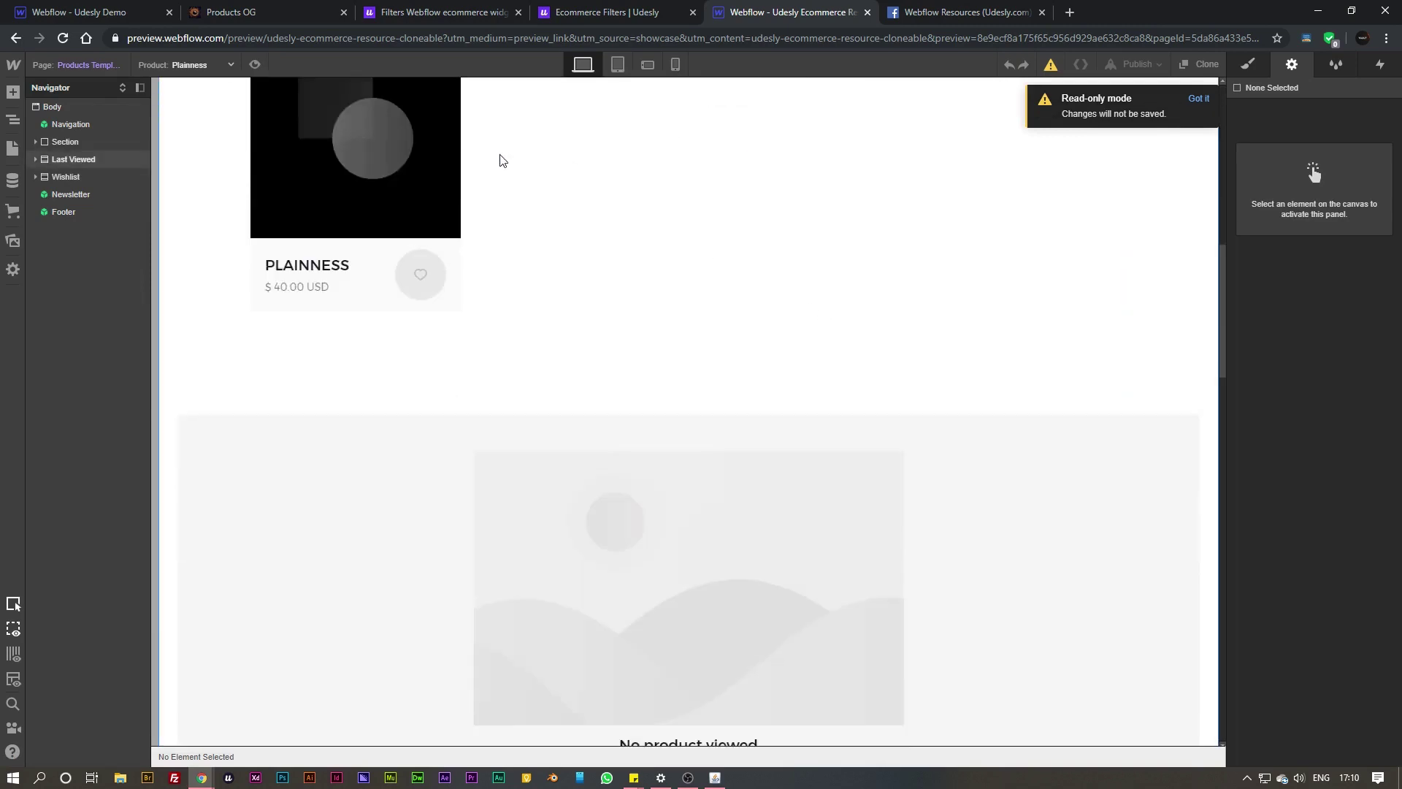
scroll(502, 160, down, 8)
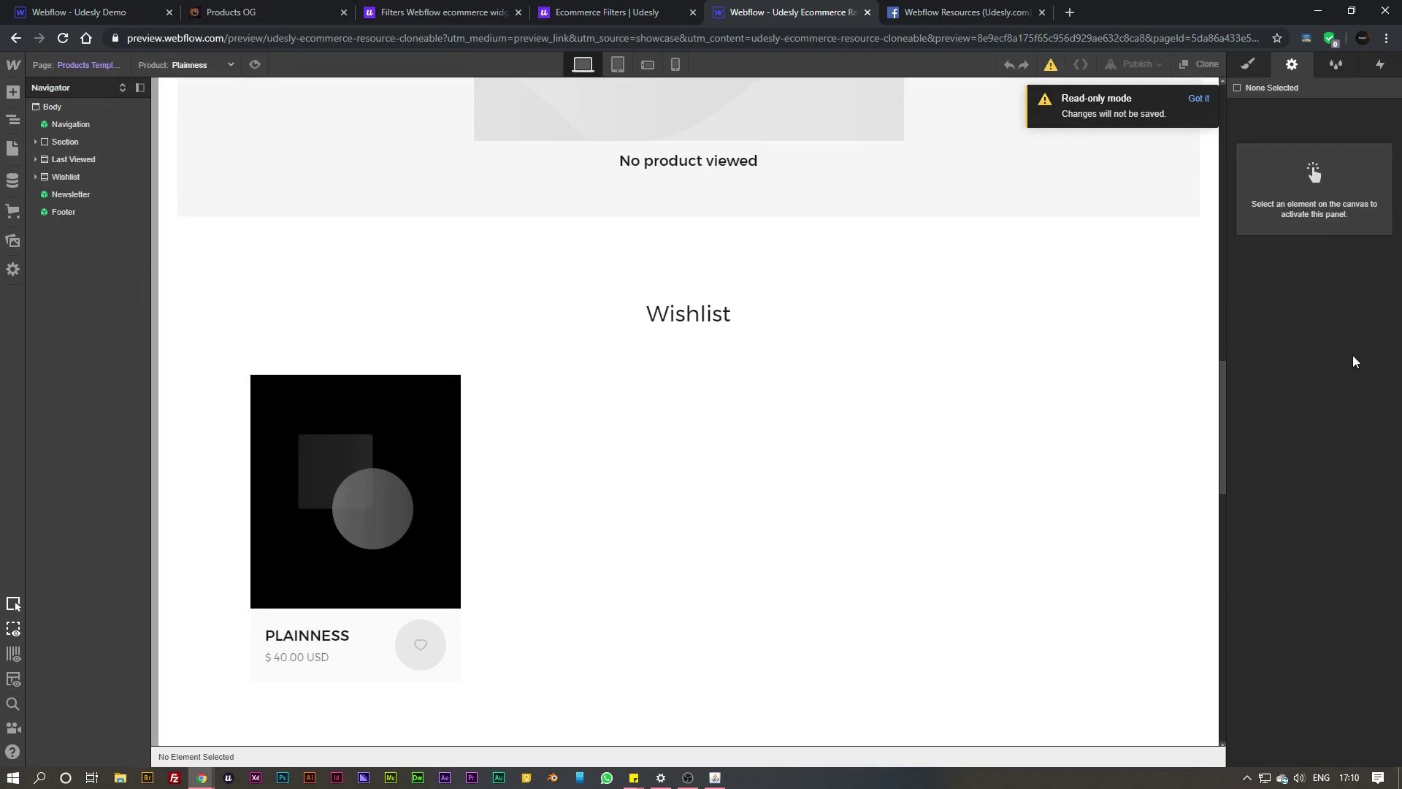
Step: Review the card= attribute list in the Ecommerce Filters docs, then return to the Udesly Help Center page
key(ctrl+shift+Tab)
scroll(1180, 501, down, 13)
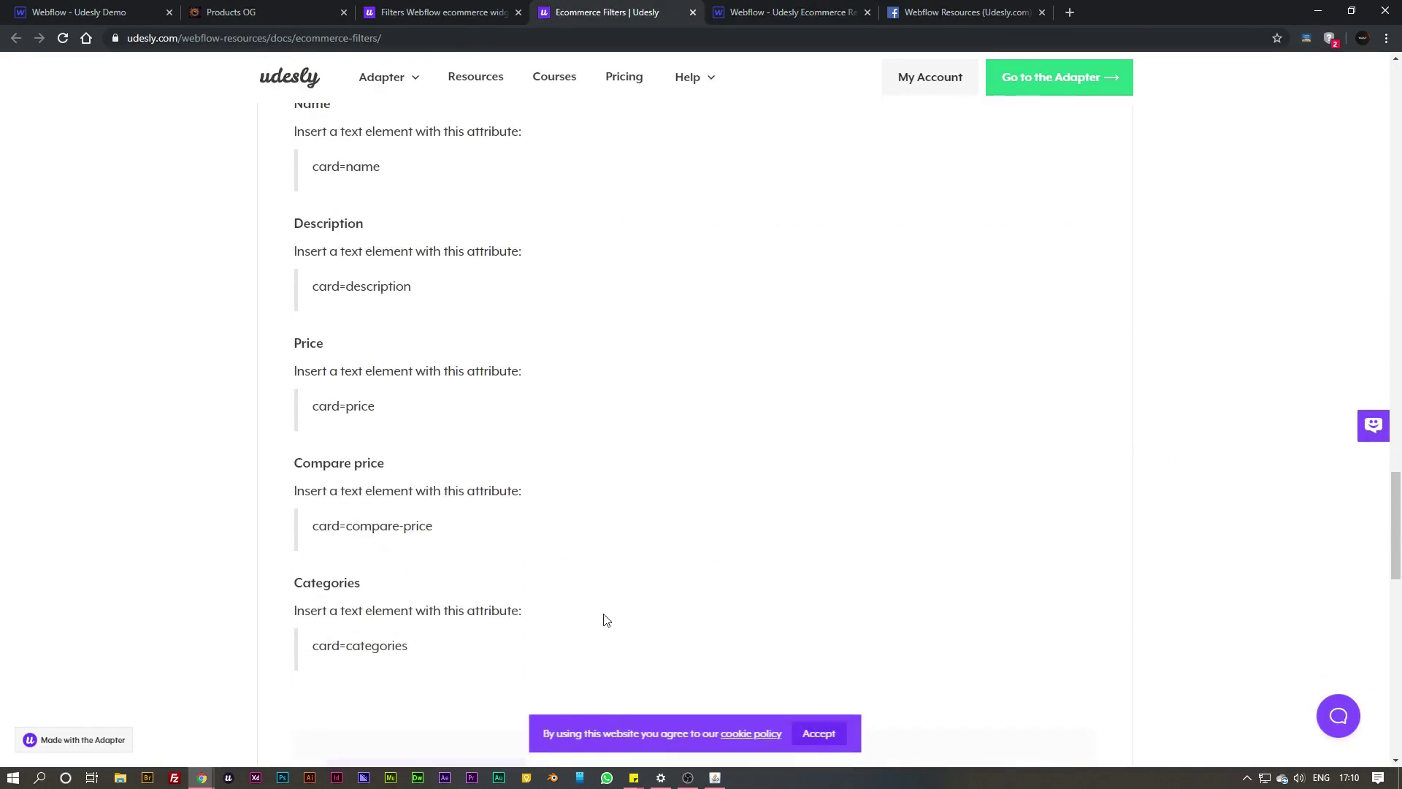
scroll(469, 640, up, 3)
scroll(382, 235, up, 2)
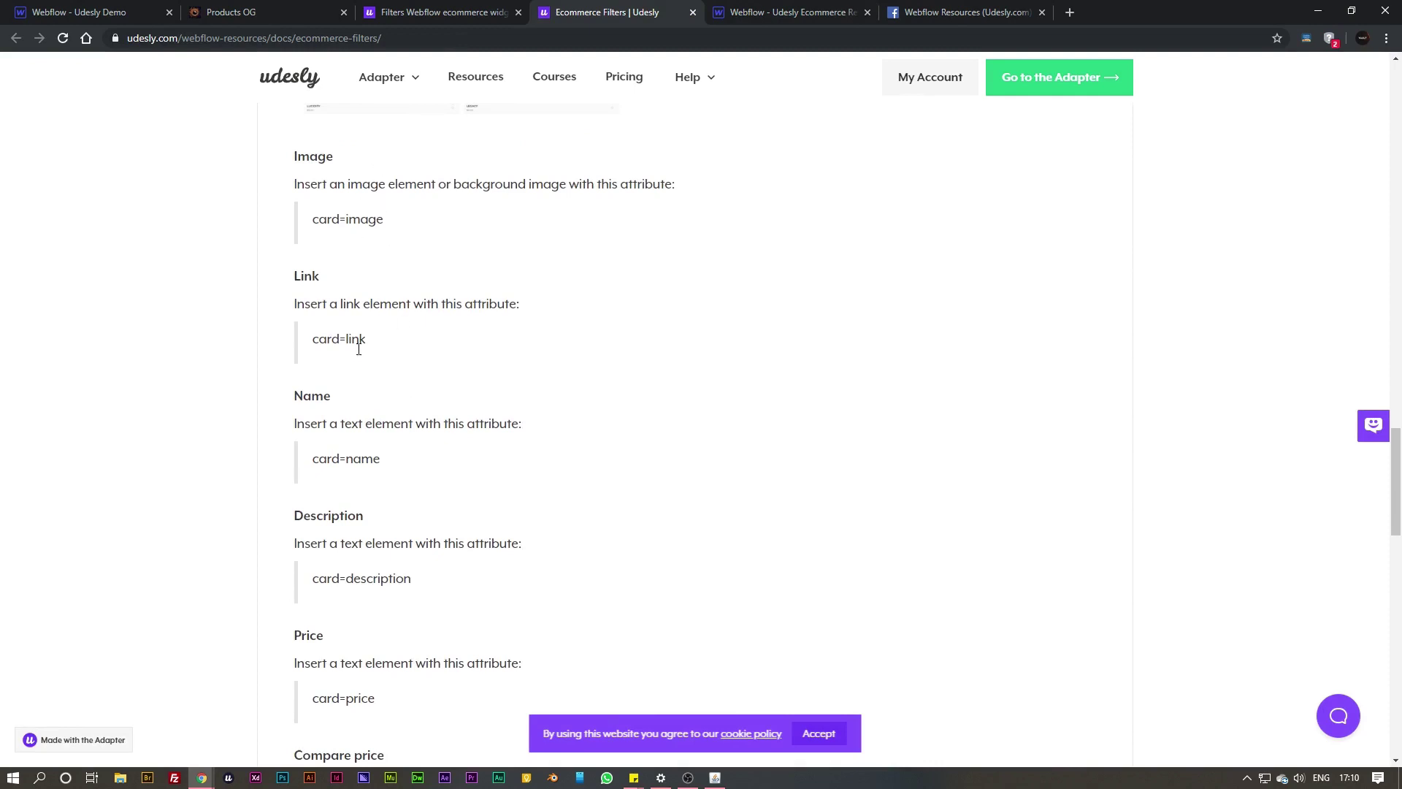
scroll(1072, 493, up, 1)
scroll(1072, 493, up, 3)
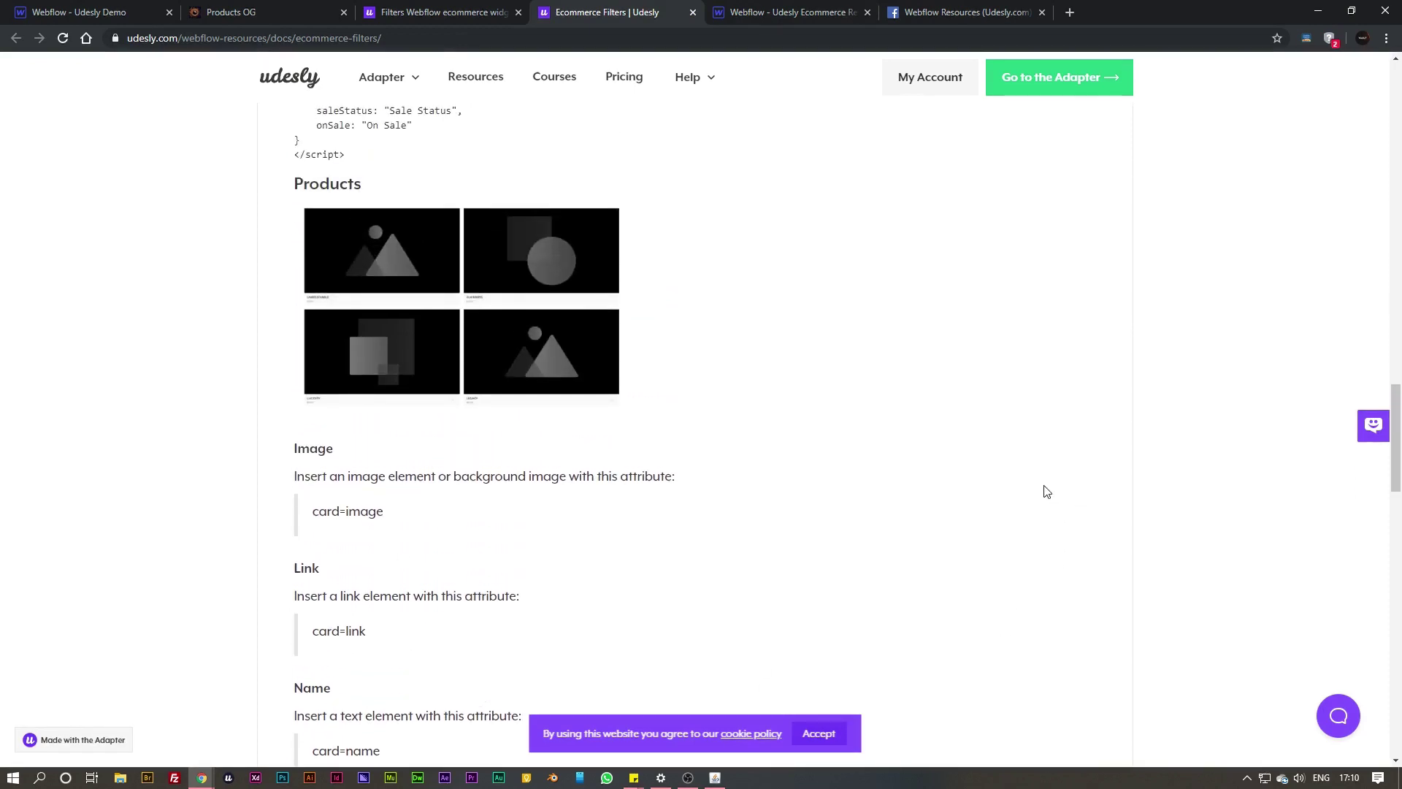
scroll(1048, 482, up, 5)
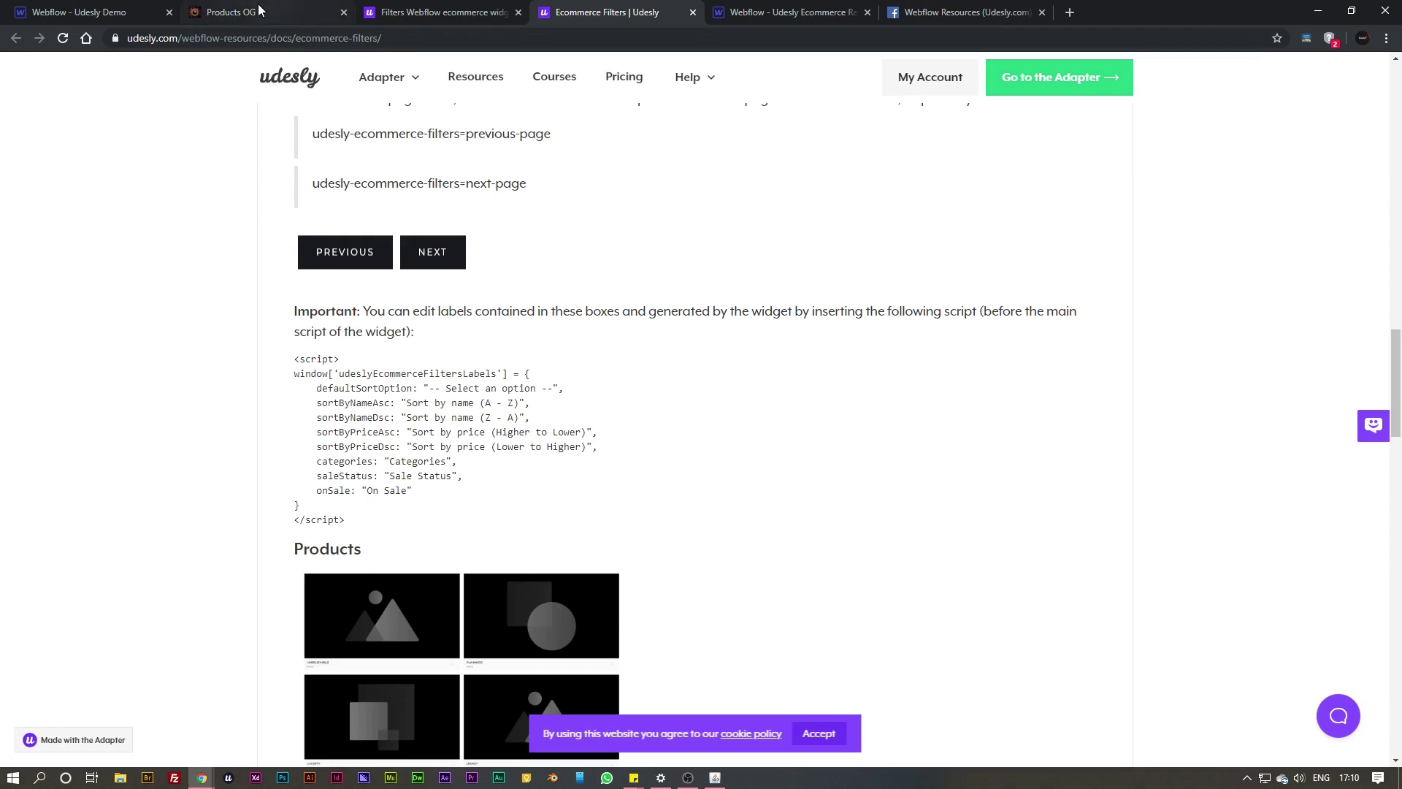
key(alt+Left)
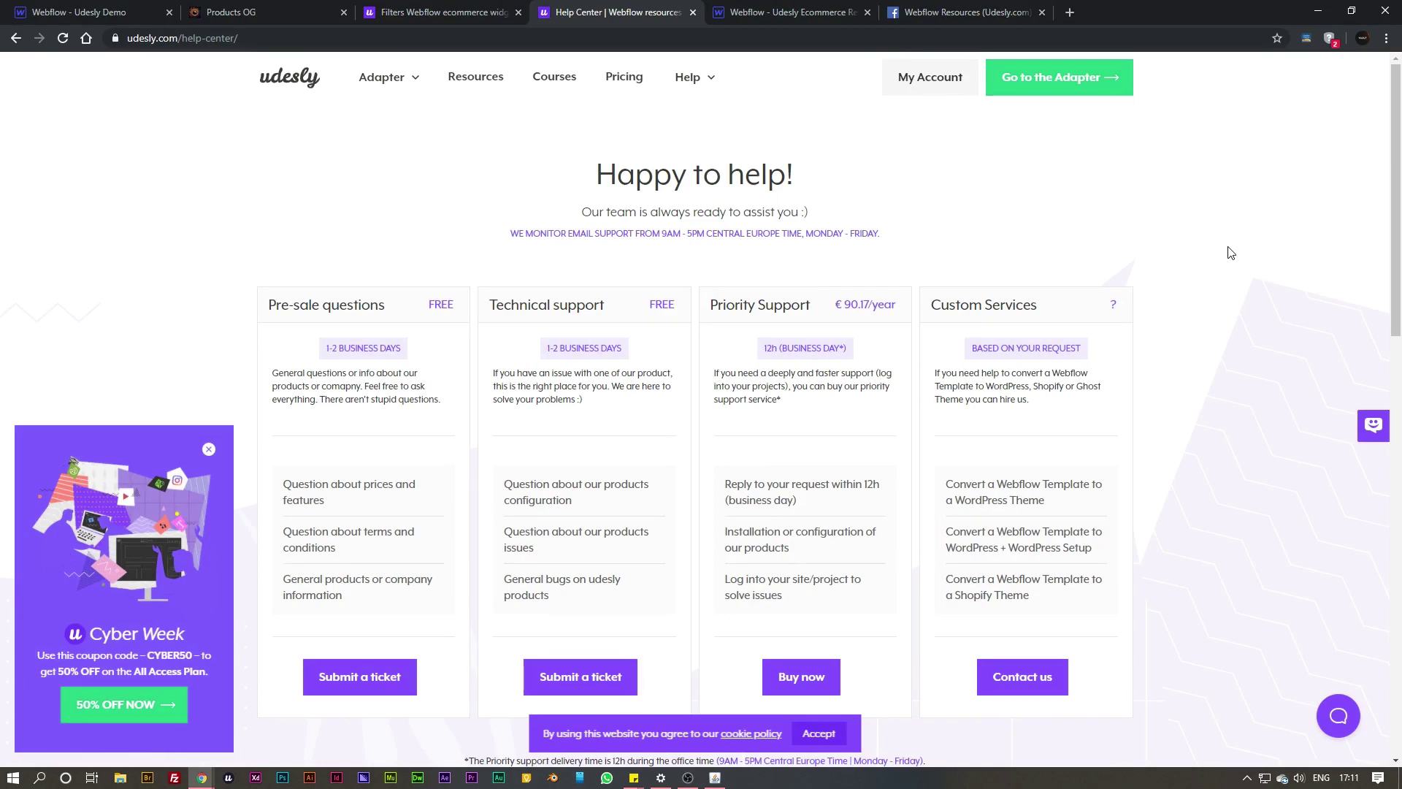
Step: Browse the info on the Webflow Resources (Udesly.com) Facebook group page
click(962, 13)
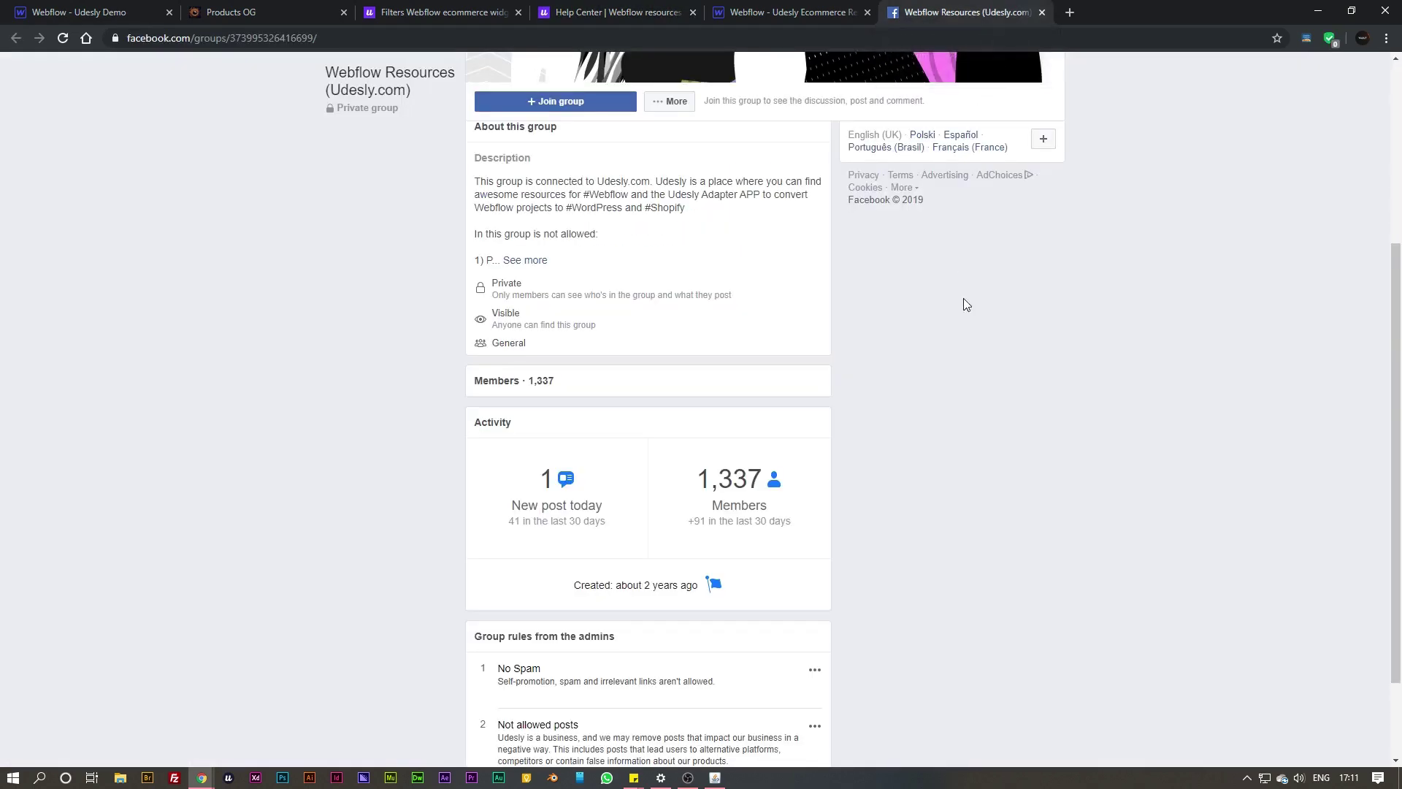
scroll(999, 518, up, 5)
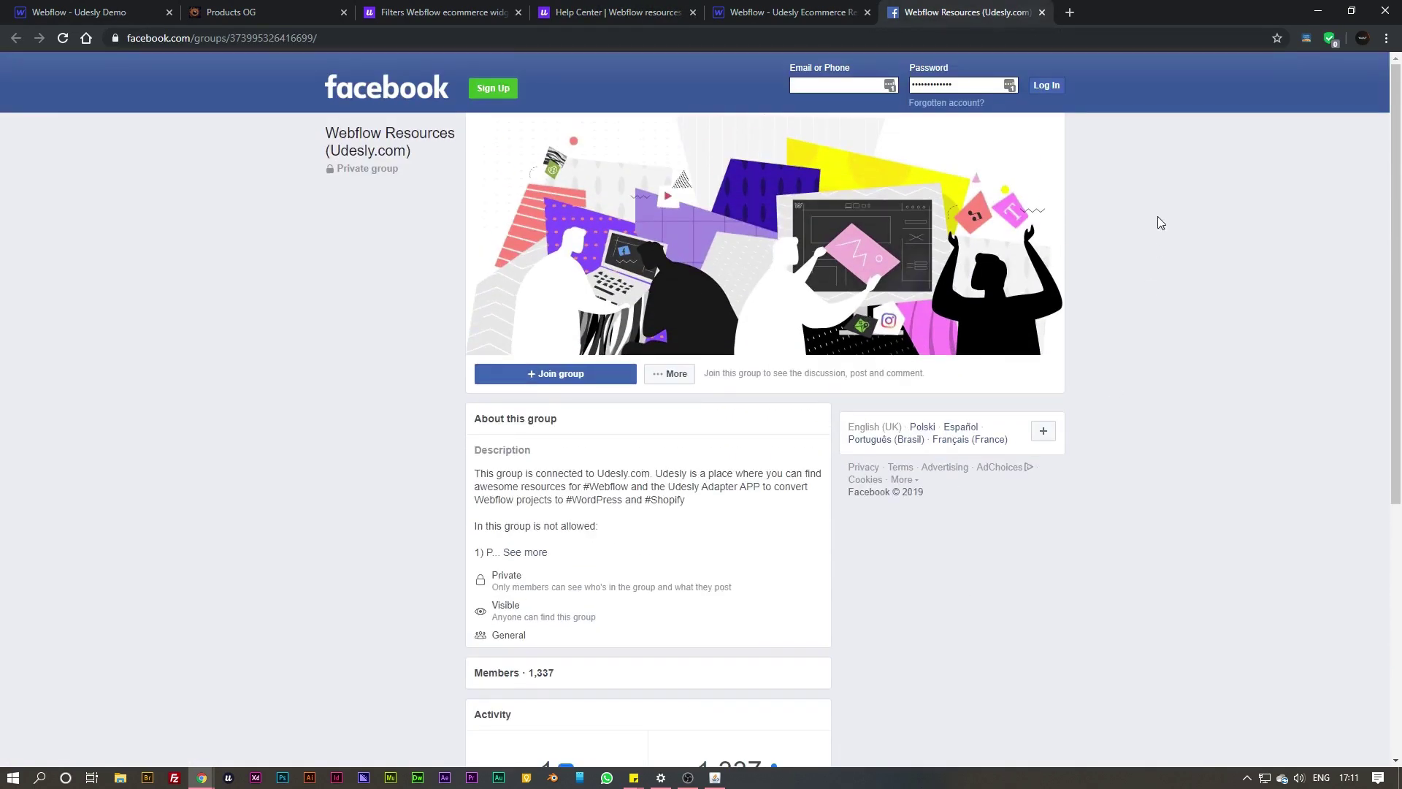
scroll(1157, 166, down, 1)
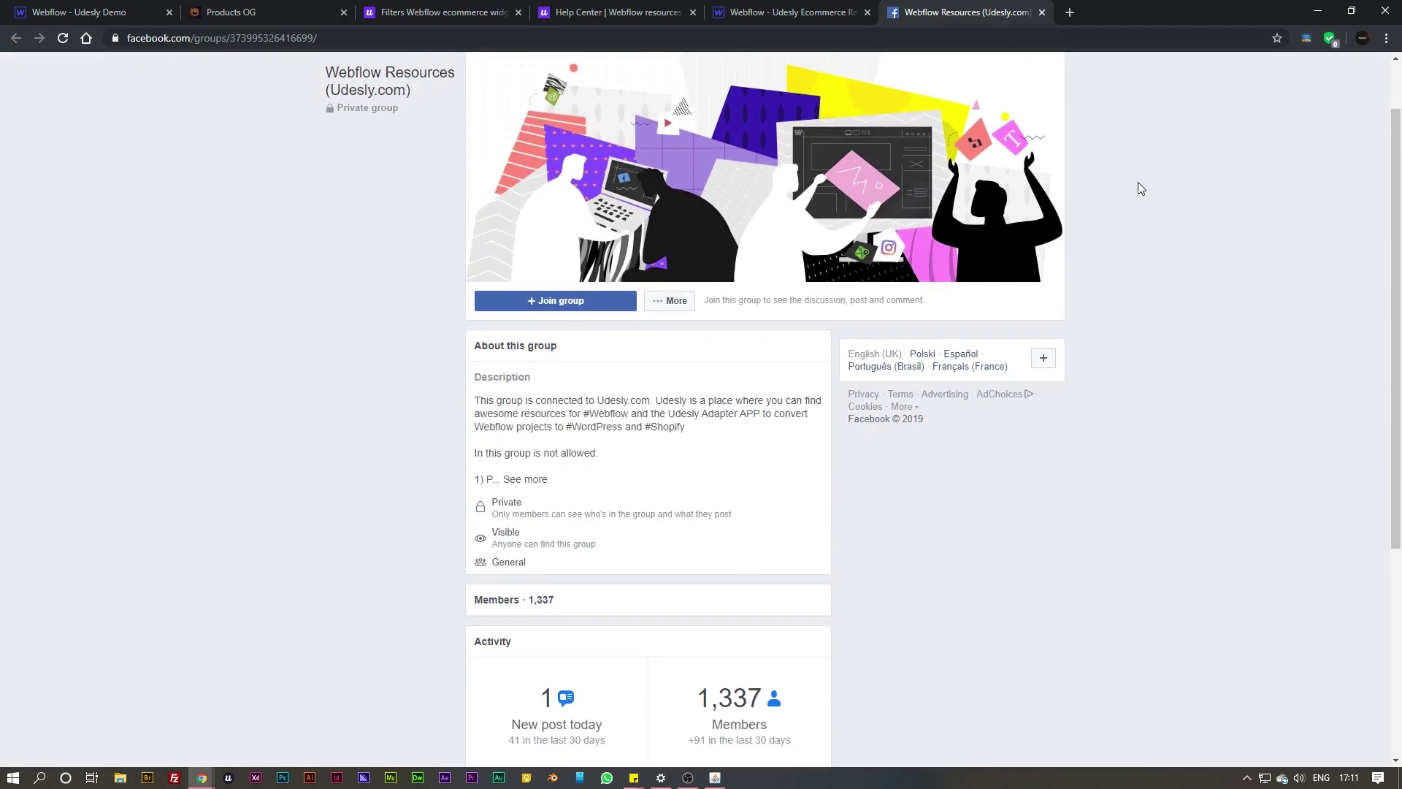
scroll(1141, 188, down, 3)
Step: Clear the 'red' search on the published Products page so all products show
click(251, 13)
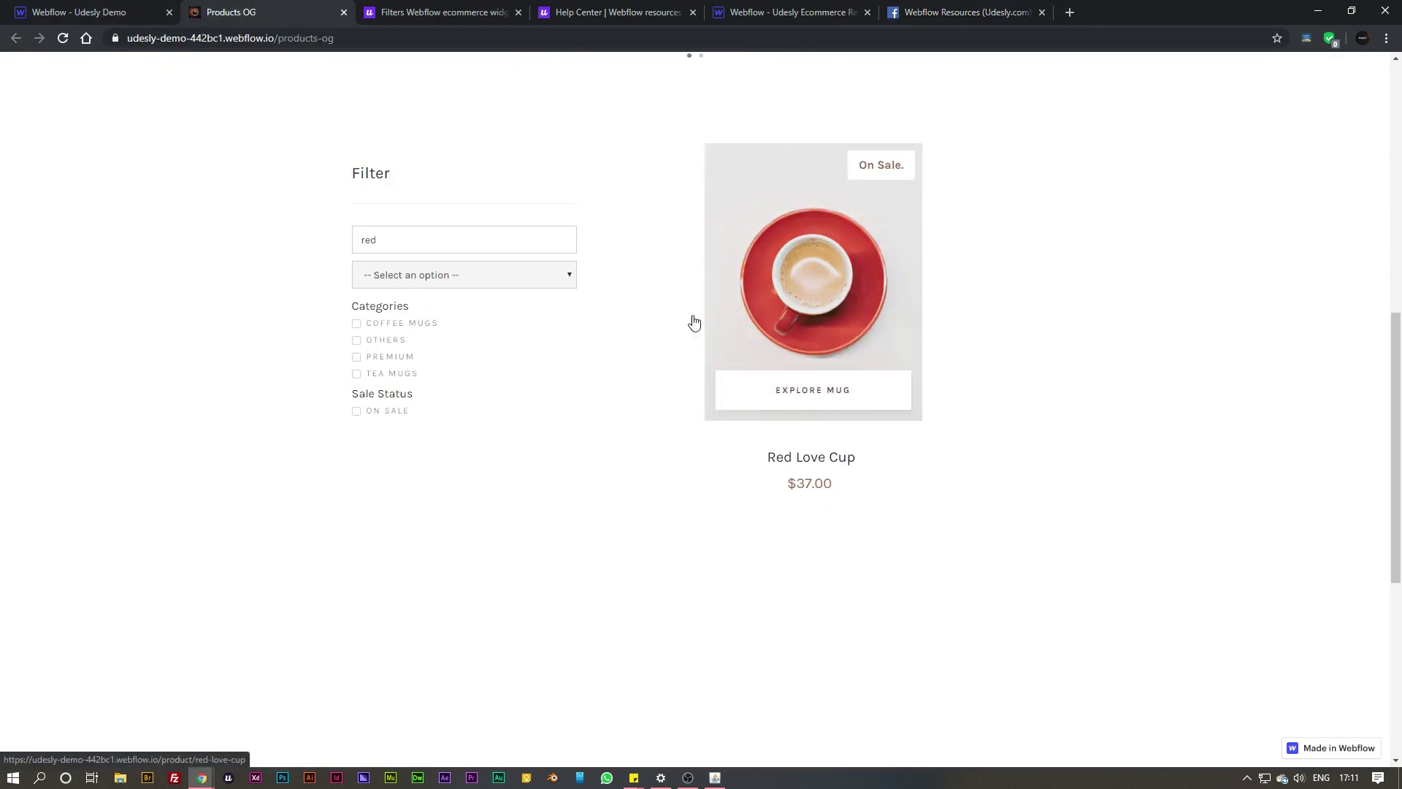
double_click(385, 231)
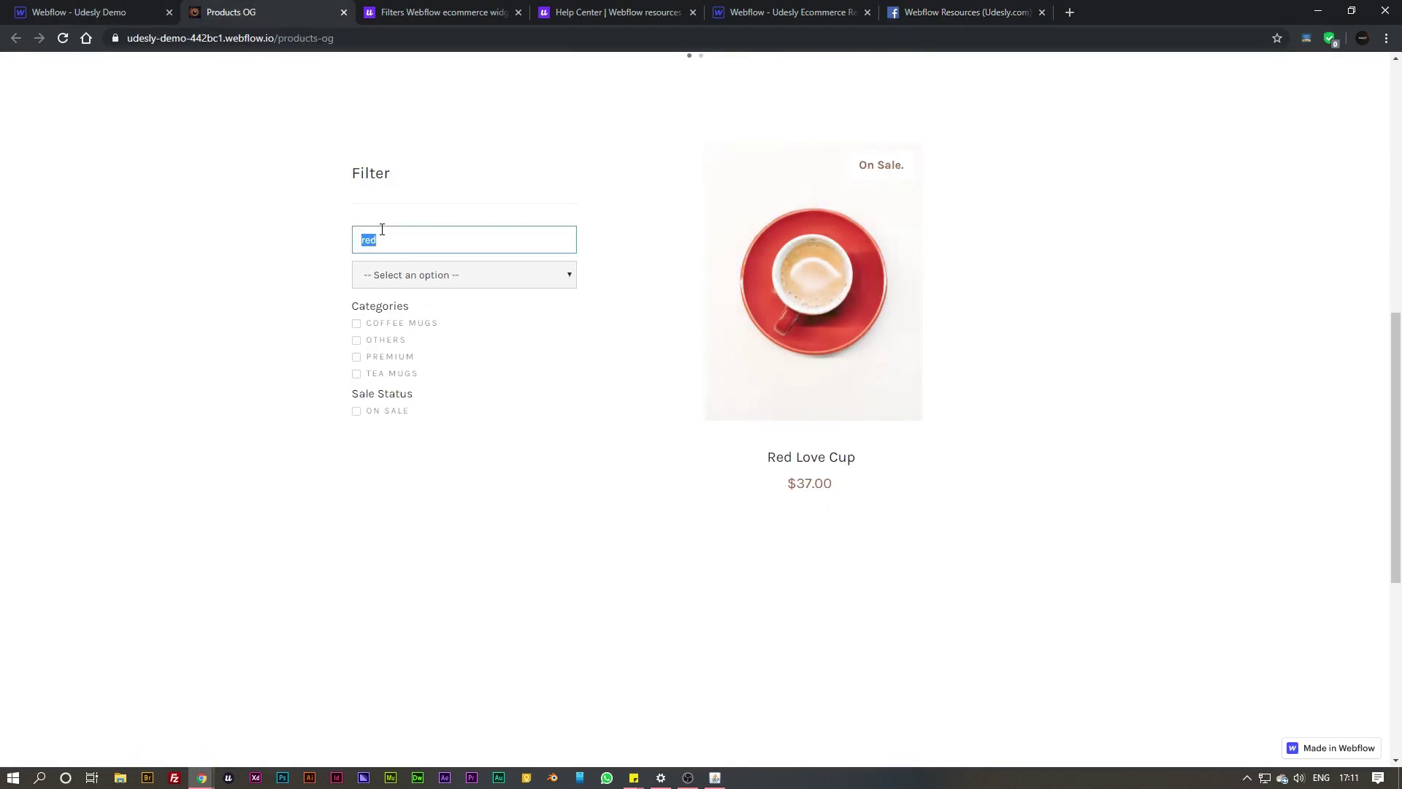
key(BackSpace)
Step: Sort the products by price, Higher to Lower
click(427, 265)
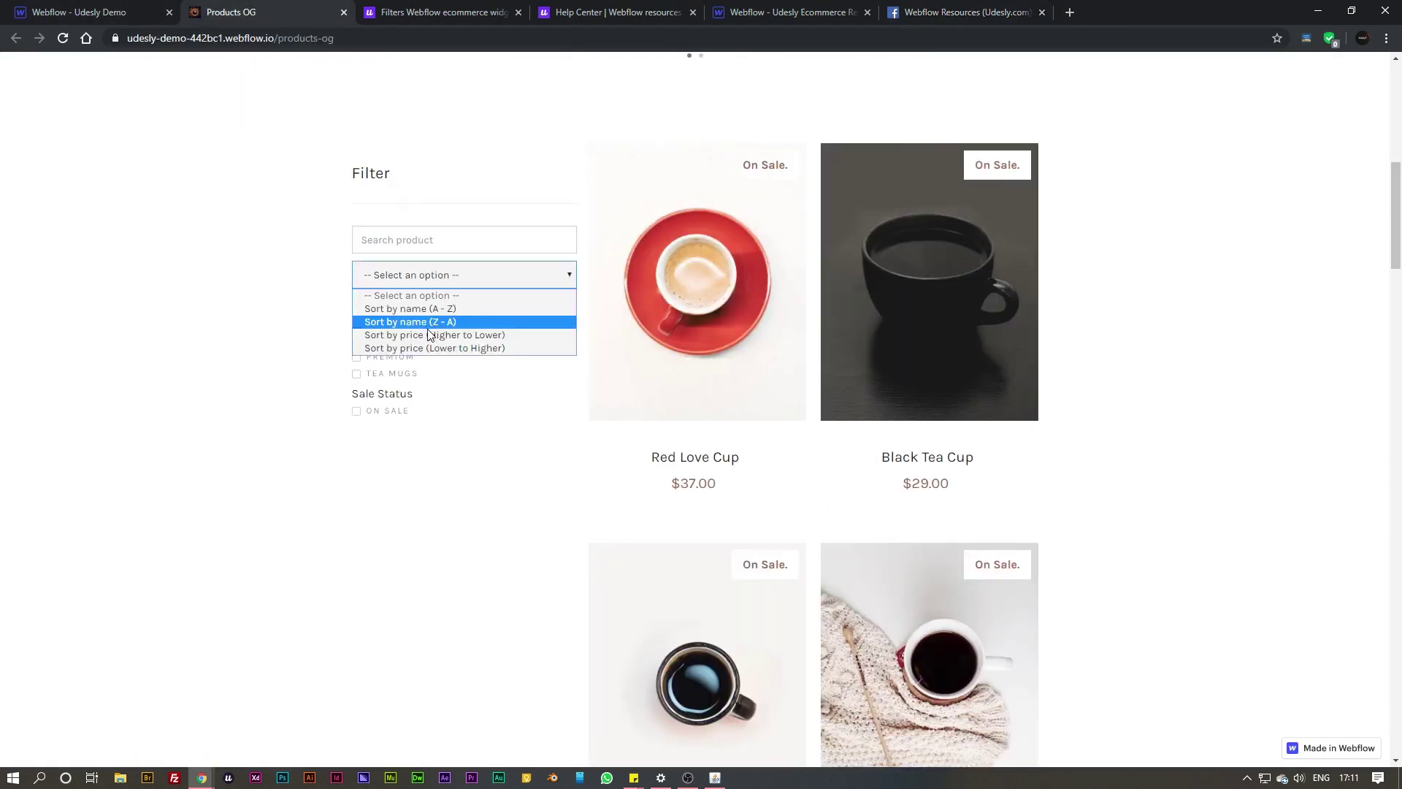
click(427, 333)
click(426, 281)
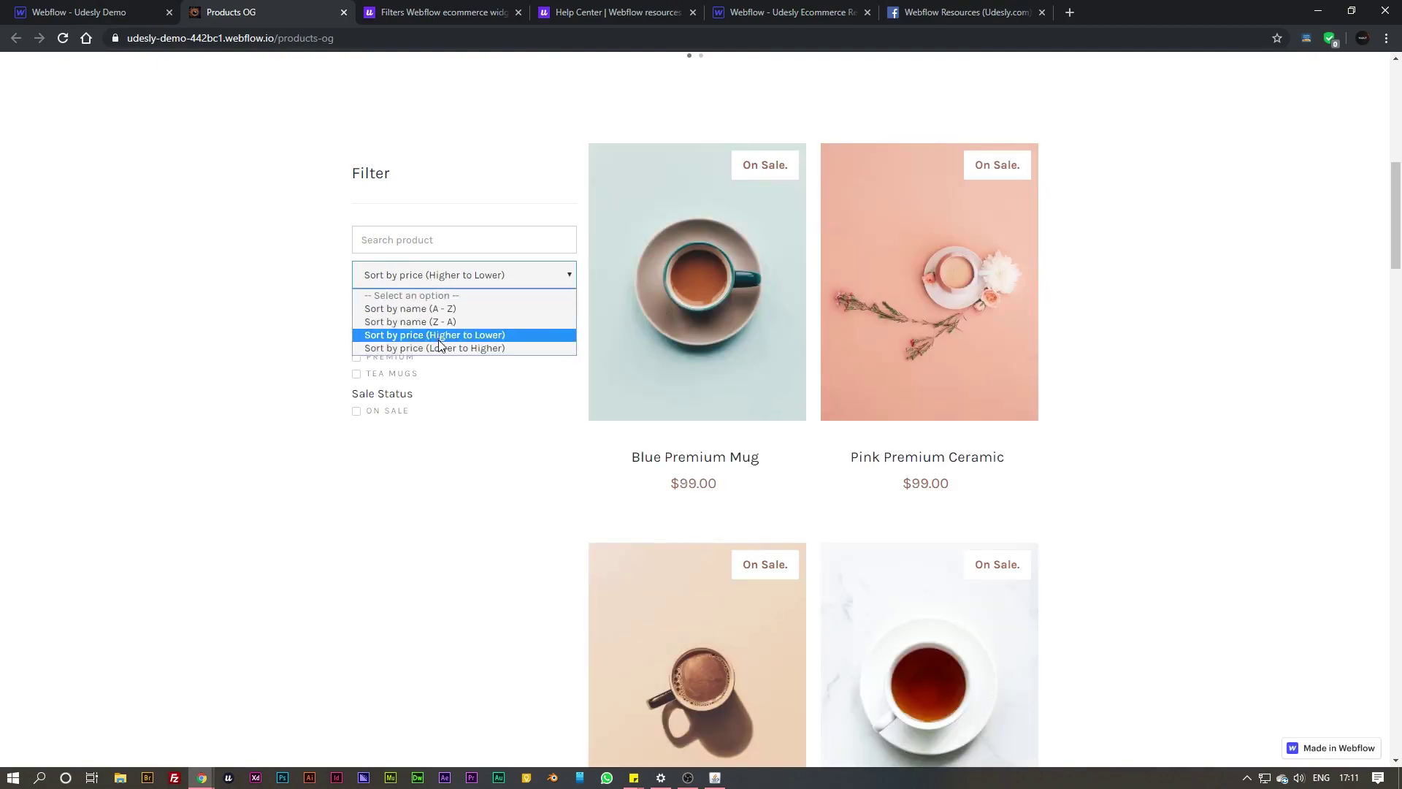